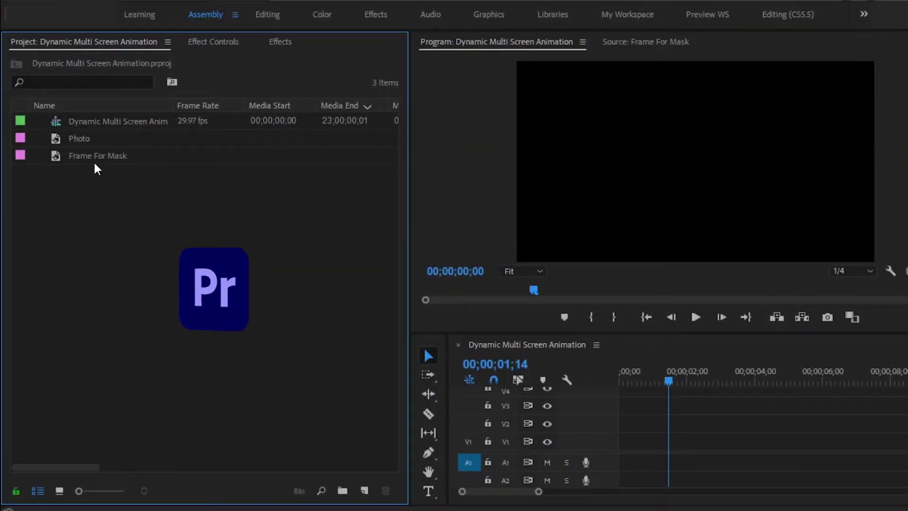
# Place the Photo still at the start of V1 and extend it to 00;00;07;00
pyautogui.click(69, 137)
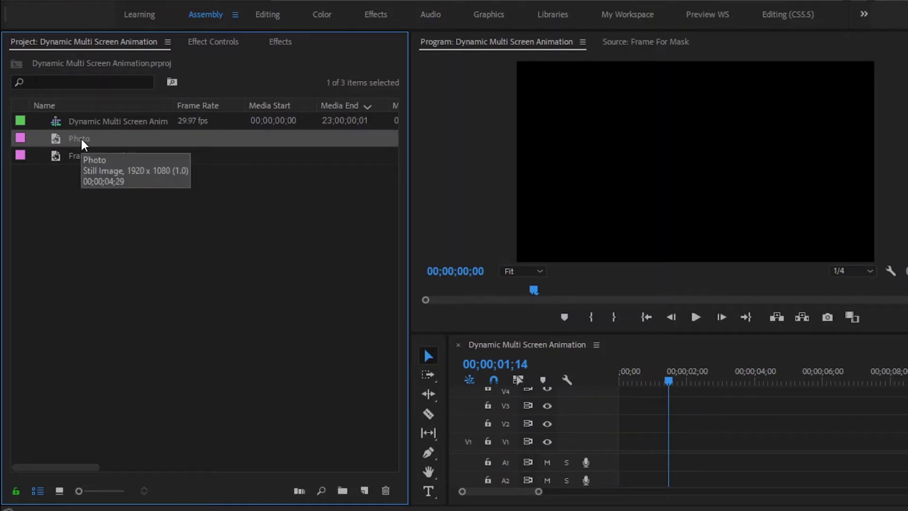
pyautogui.moveTo(80, 137); pyautogui.dragTo(570, 439)
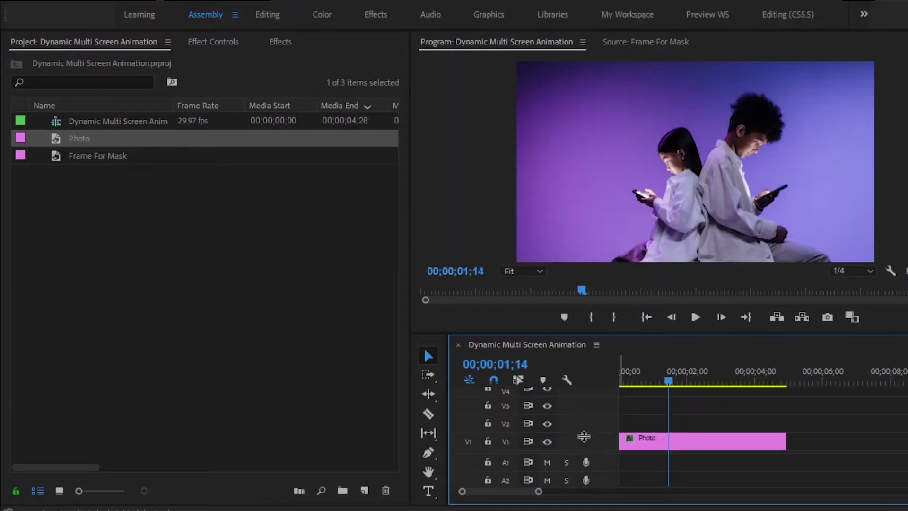
pyautogui.moveTo(778, 442); pyautogui.dragTo(856, 442)
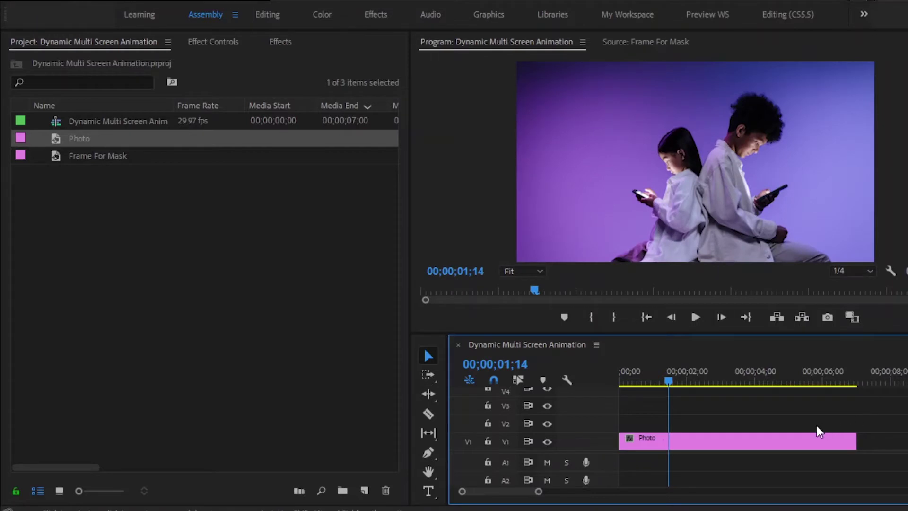
pyautogui.rightClick(778, 436)
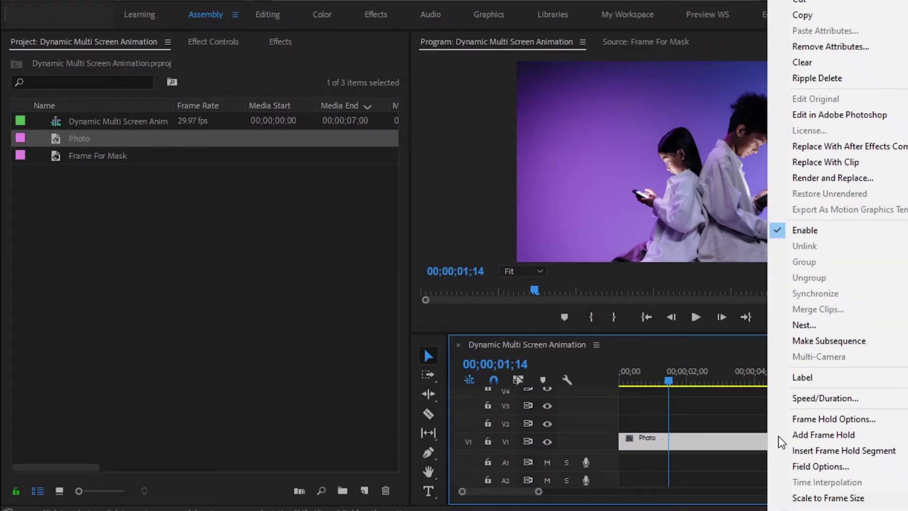
# Nest the 7-second Photo clip as a sequence named 'Photo Placeholder'
pyautogui.click(803, 325)
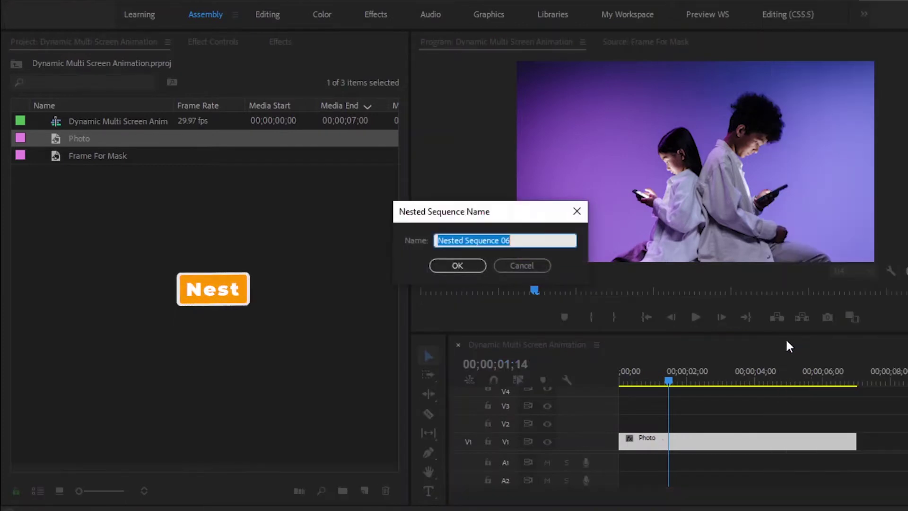
pyautogui.write('P')
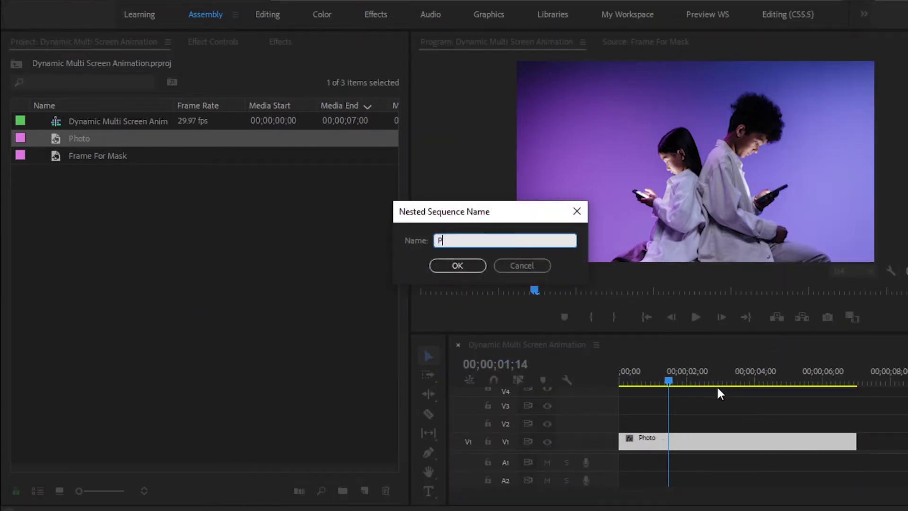
pyautogui.write('hoto Placeholder')
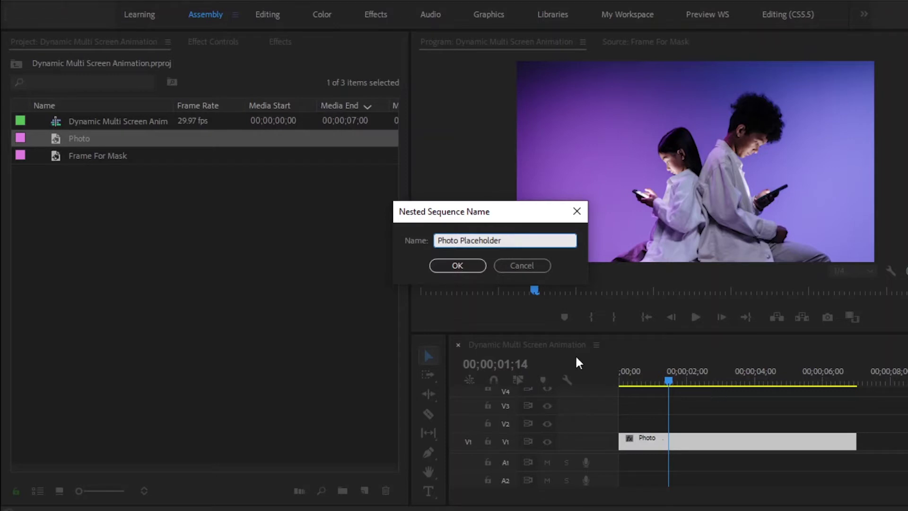
pyautogui.click(456, 266)
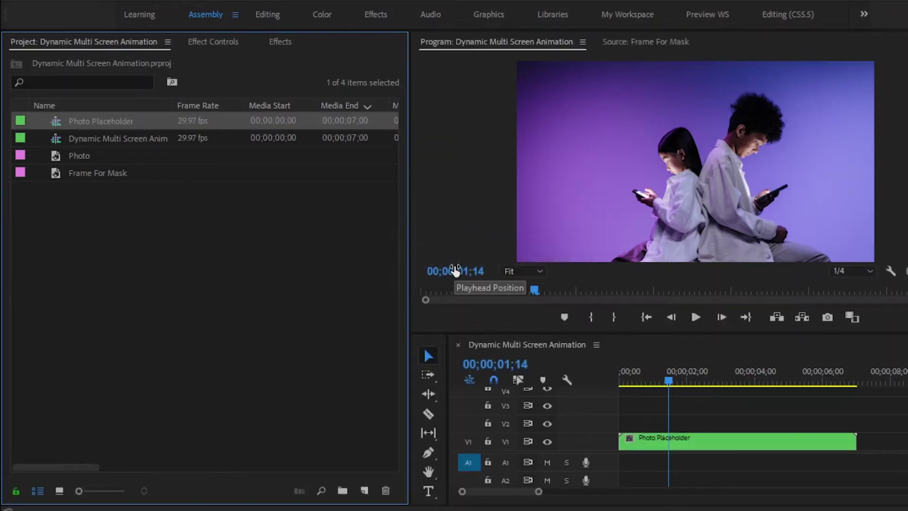
# Move Photo Placeholder to V3 and create a white FFFFFF 1920×1080 matte named 'Color Matte'
pyautogui.moveTo(677, 442); pyautogui.dragTo(681, 408)
pyautogui.click(686, 430)
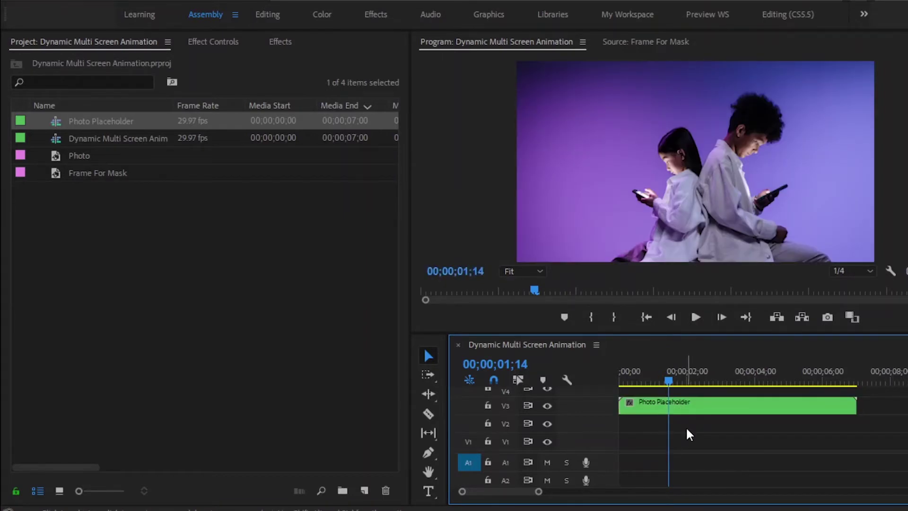
pyautogui.click(365, 490)
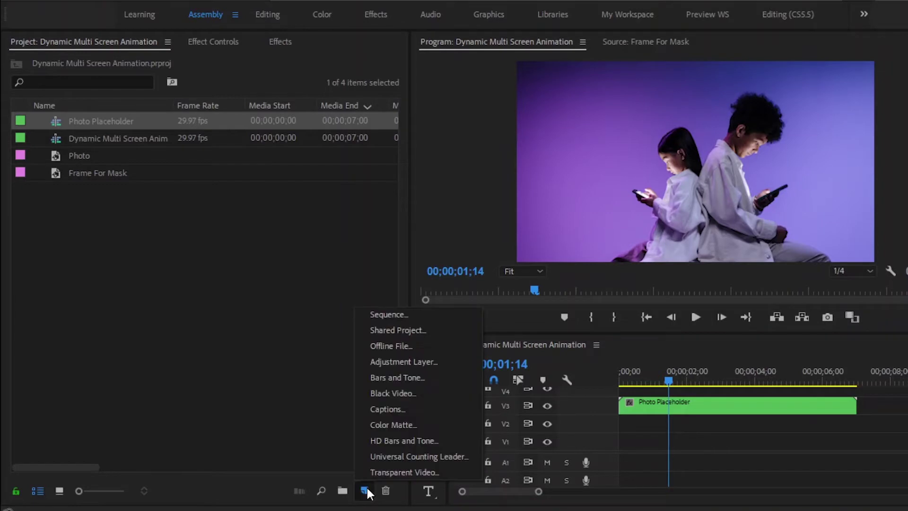
pyautogui.click(389, 425)
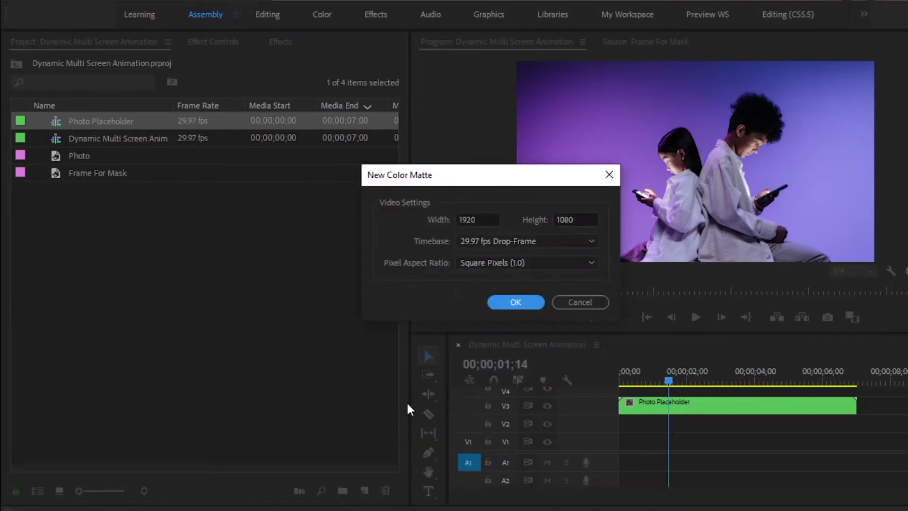
pyautogui.click(515, 302)
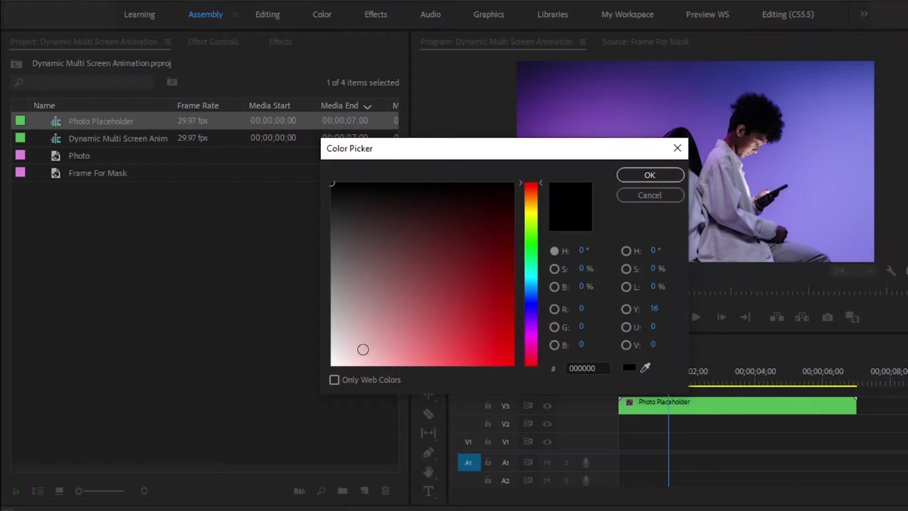
pyautogui.moveTo(363, 349); pyautogui.dragTo(320, 376)
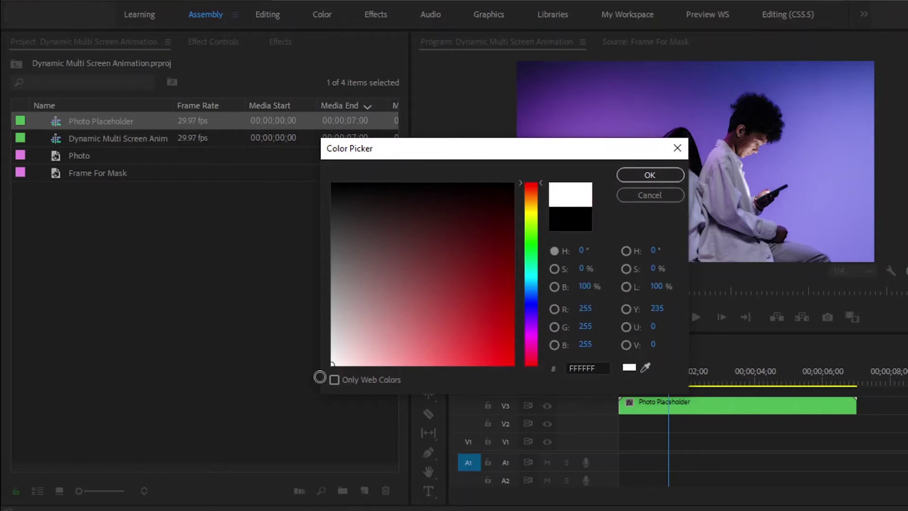
pyautogui.click(636, 178)
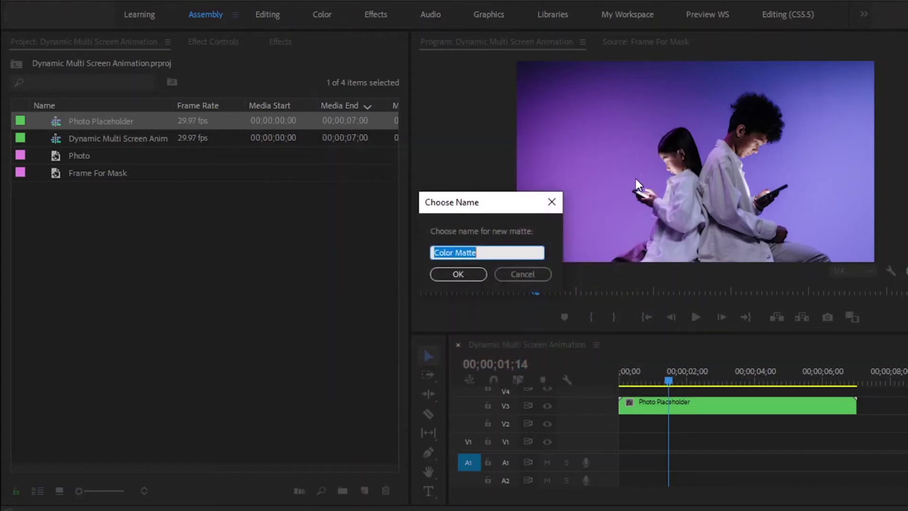
pyautogui.click(469, 273)
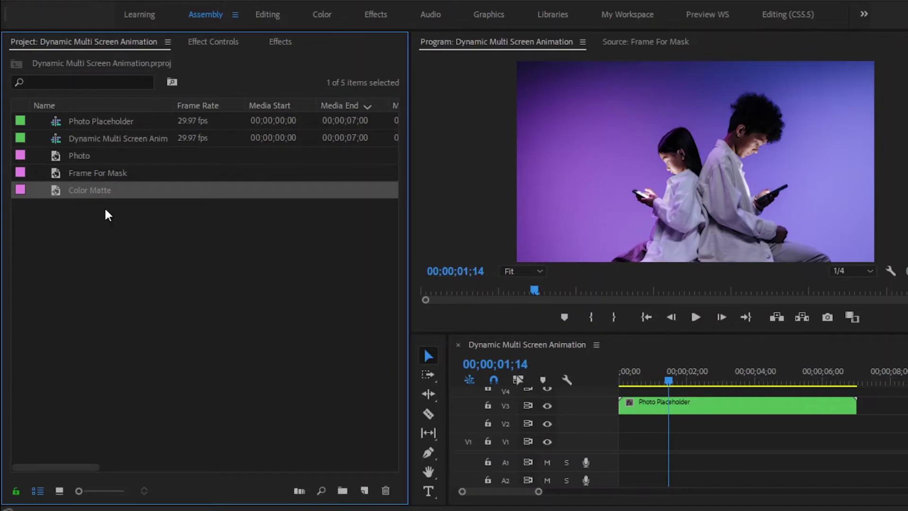
pyautogui.moveTo(72, 193); pyautogui.dragTo(582, 440)
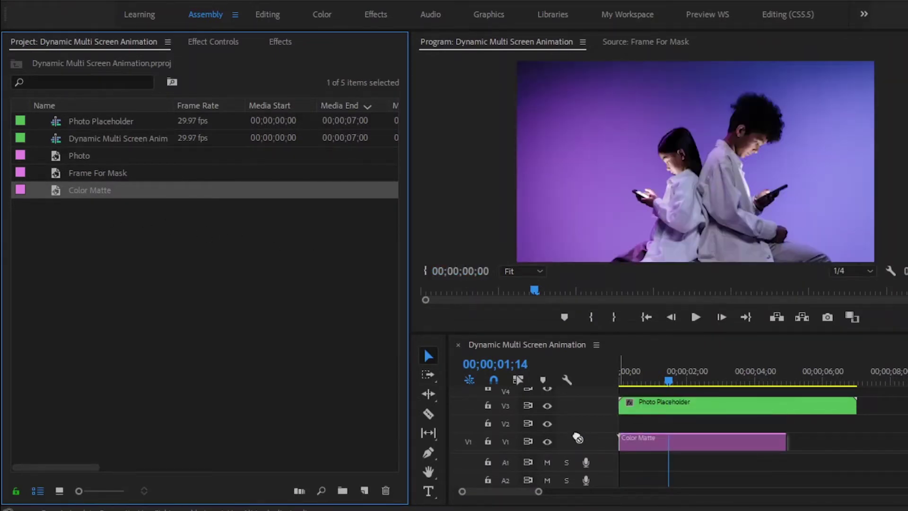
# Extend the Color Matte on V1 to 7 seconds and place Frame For Mask on V2
pyautogui.moveTo(784, 440); pyautogui.dragTo(853, 439)
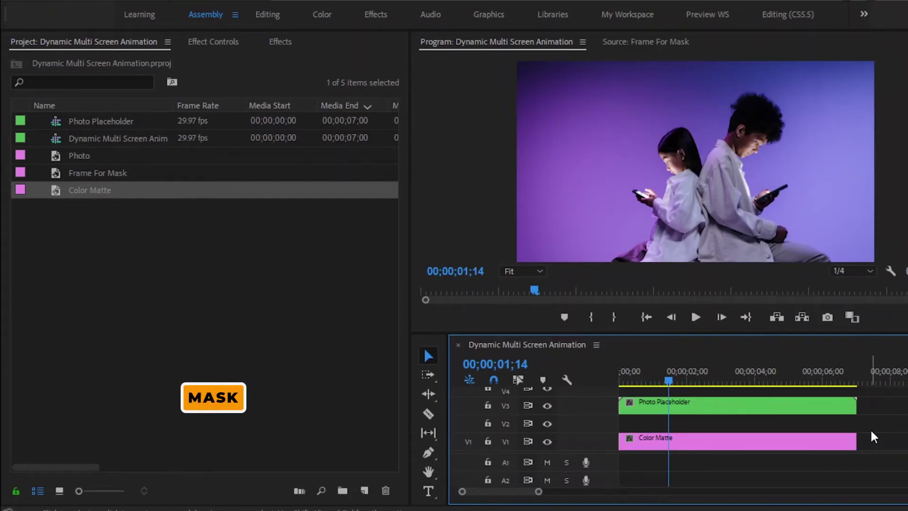
pyautogui.click(72, 172)
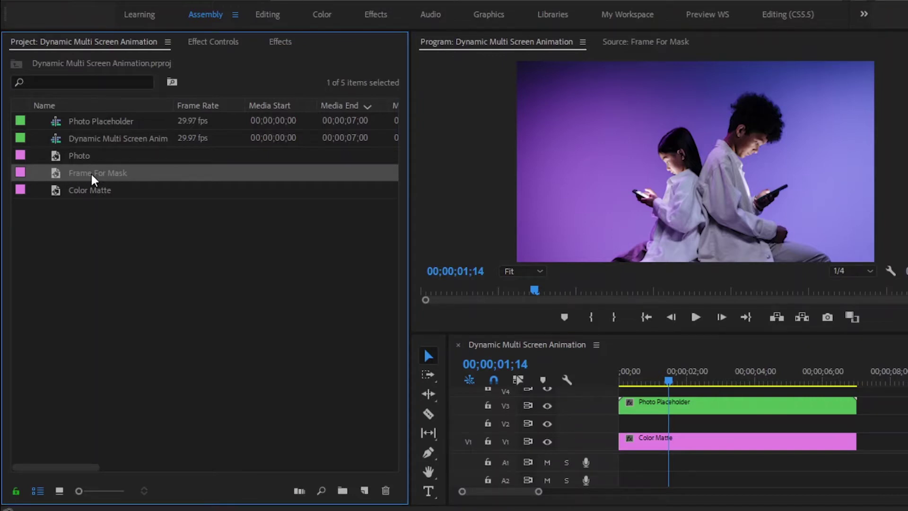
pyautogui.moveTo(91, 174); pyautogui.dragTo(596, 427)
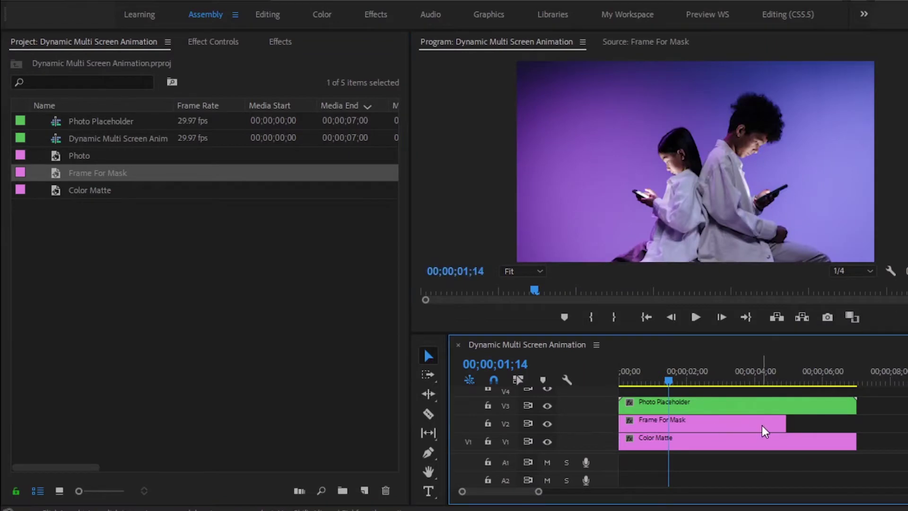
# Toggle track V3 off and back on to preview the frame, then select Photo Placeholder
pyautogui.click(546, 406)
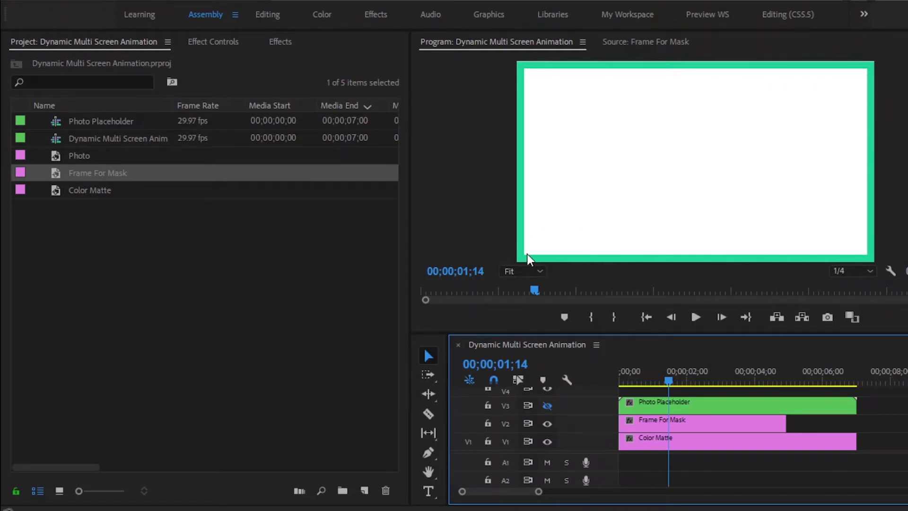
pyautogui.click(547, 405)
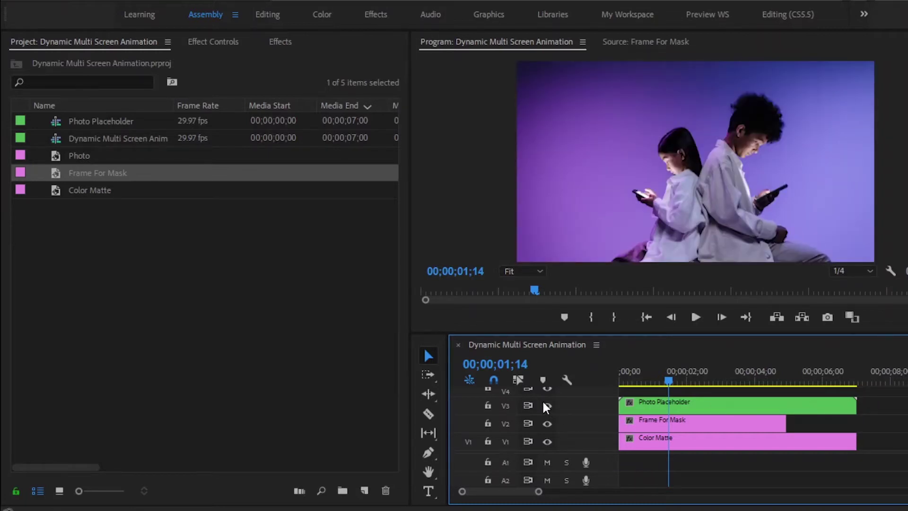
pyautogui.click(707, 408)
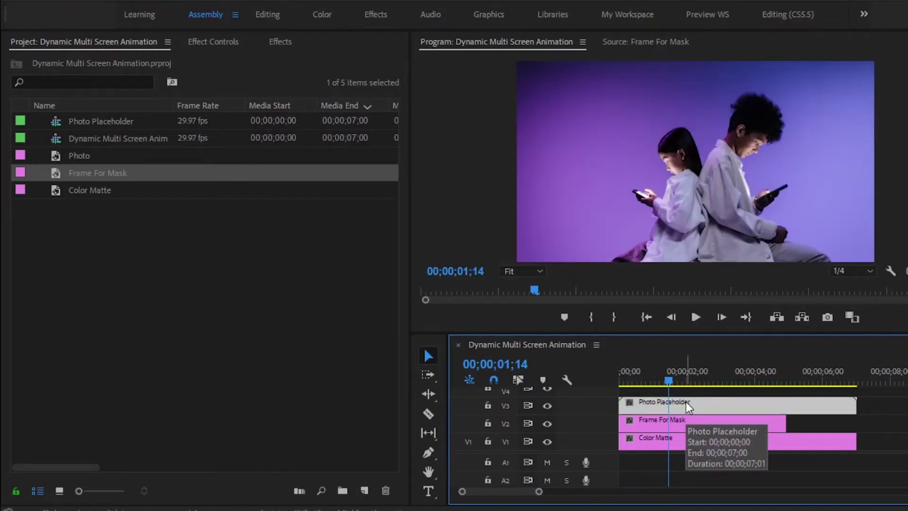
pyautogui.click(211, 41)
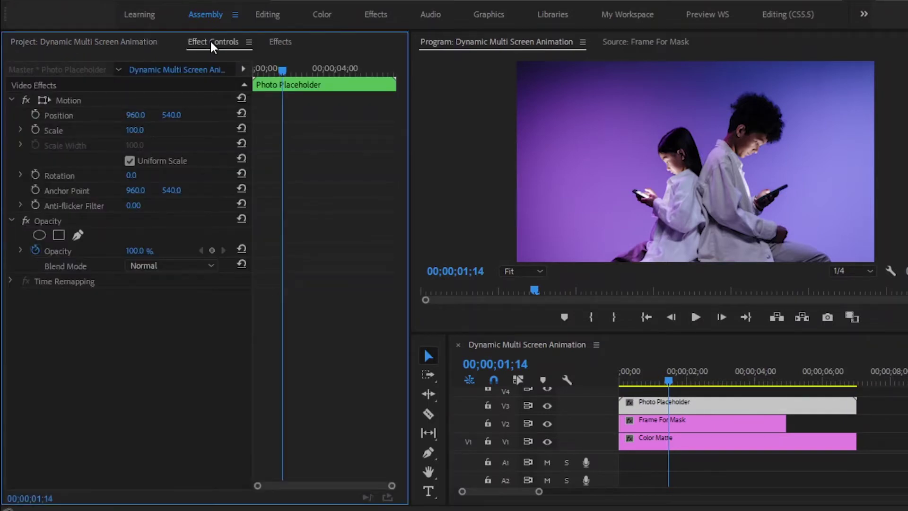
# Add a rectangular Opacity mask to Photo Placeholder and resize it to fill the green frame's interior
pyautogui.click(58, 235)
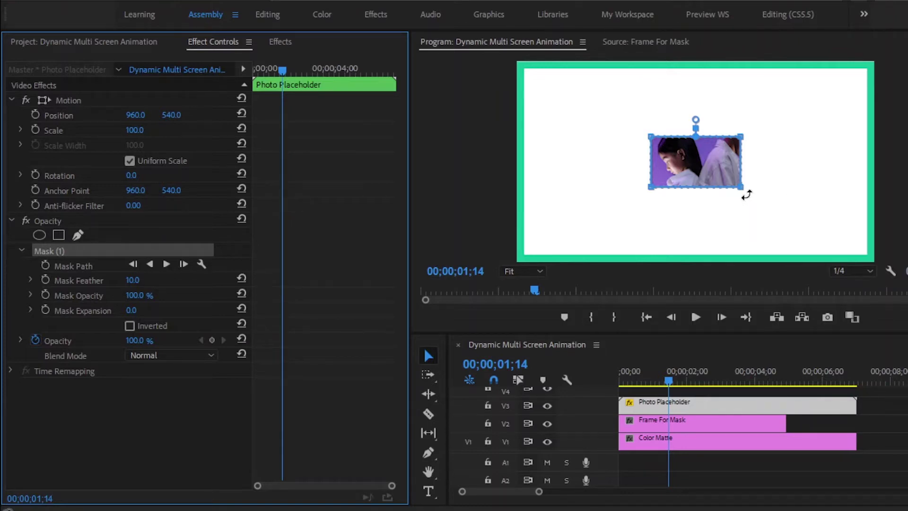
pyautogui.press('shift')
pyautogui.moveTo(747, 195); pyautogui.dragTo(855, 263)
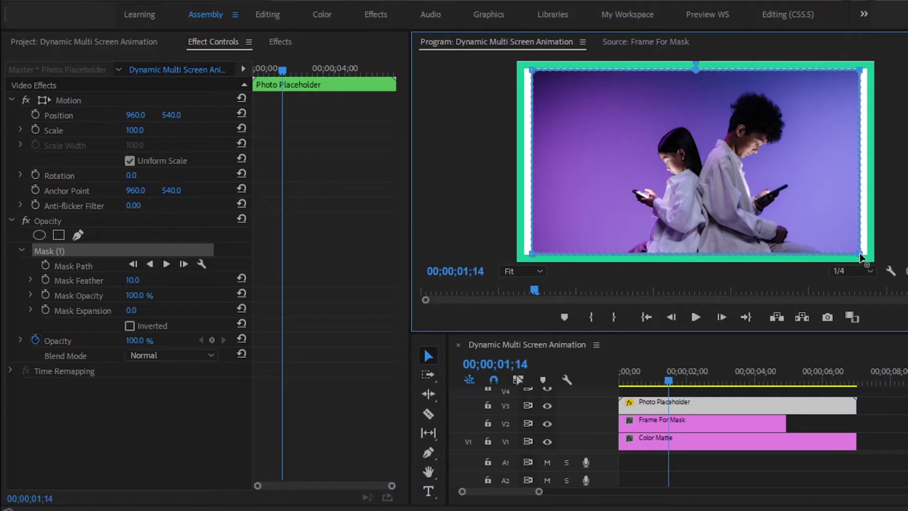
pyautogui.moveTo(859, 257); pyautogui.dragTo(867, 254)
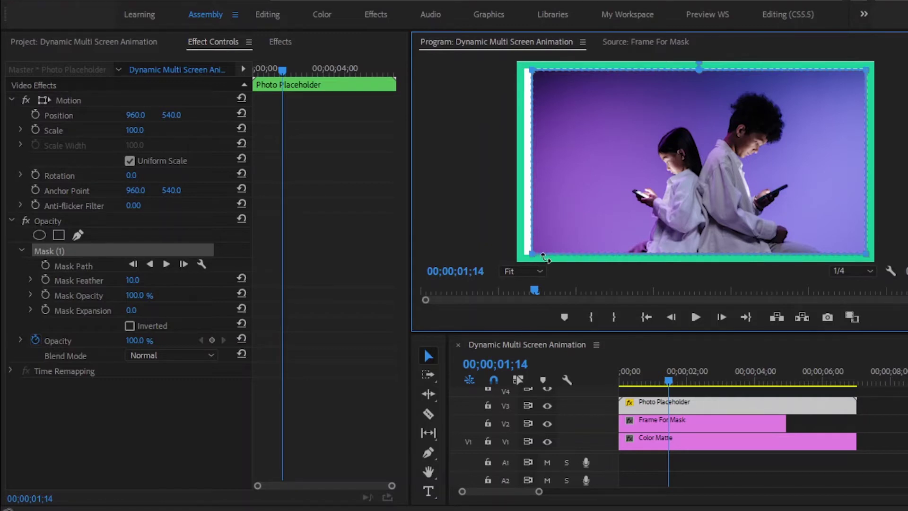
pyautogui.moveTo(531, 256); pyautogui.dragTo(524, 258)
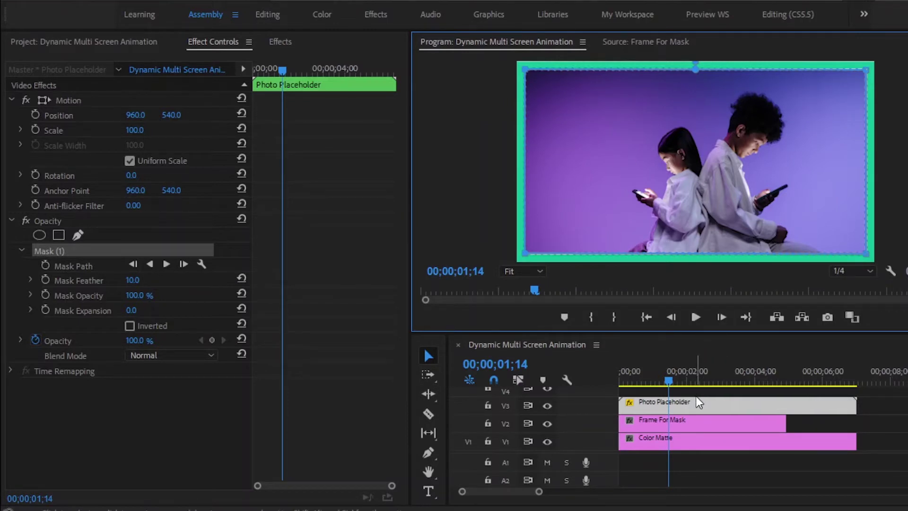
pyautogui.click(694, 421)
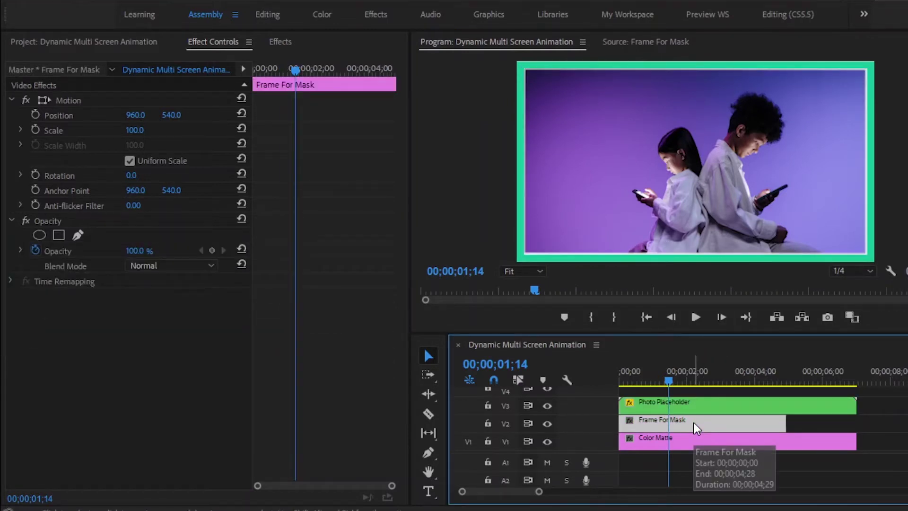
# Delete Frame For Mask, move Photo Placeholder to V2, and set Mask Feather 0, Expansion 15
pyautogui.press('Delete')
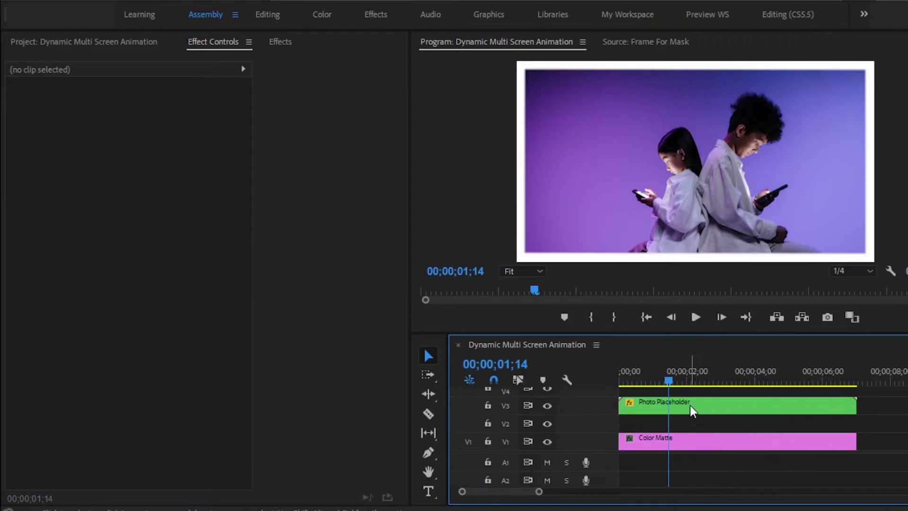
pyautogui.moveTo(690, 405); pyautogui.dragTo(689, 417)
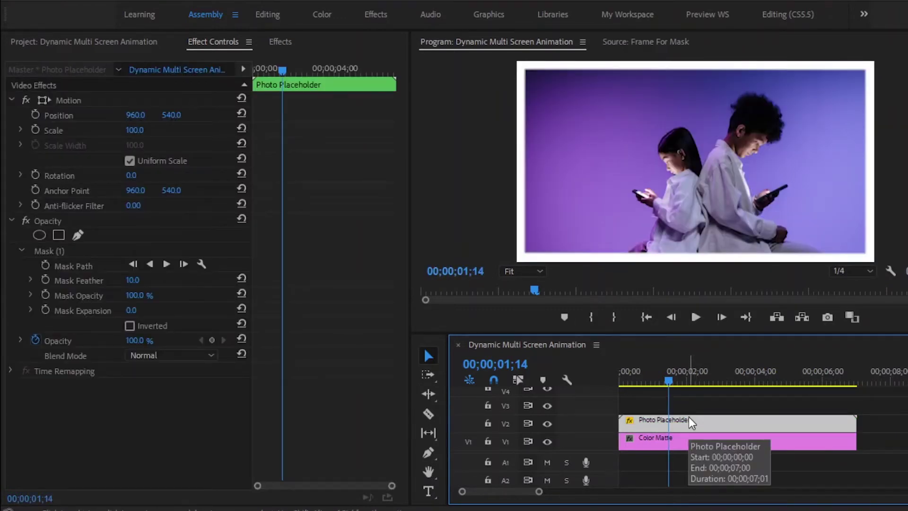
pyautogui.click(134, 280)
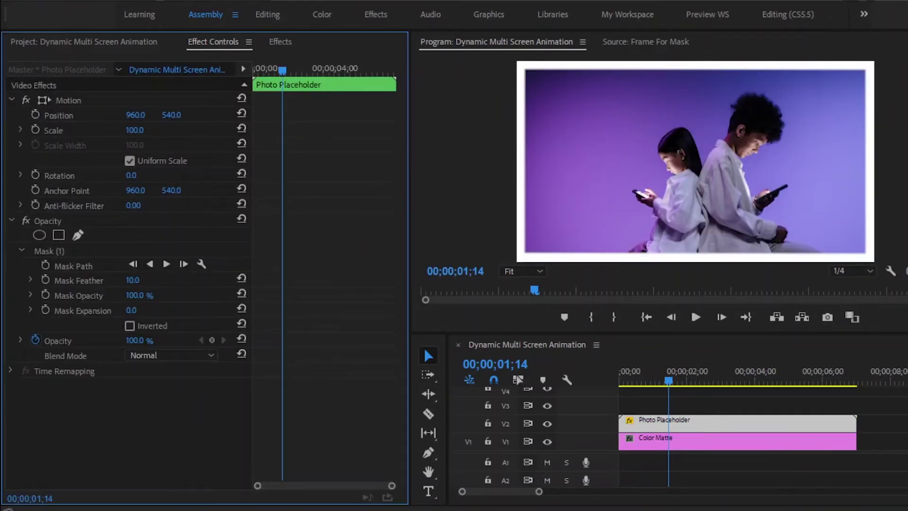
pyautogui.write('0')
pyautogui.click(205, 417)
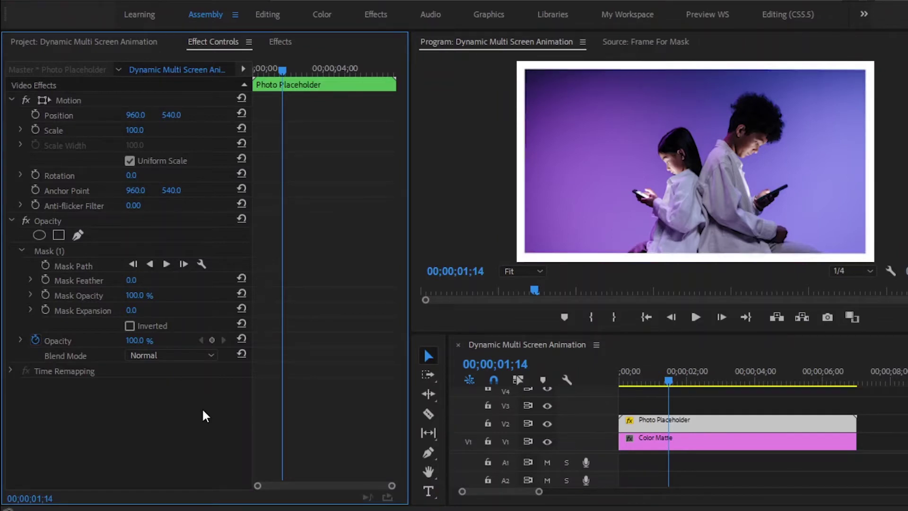
pyautogui.click(132, 311)
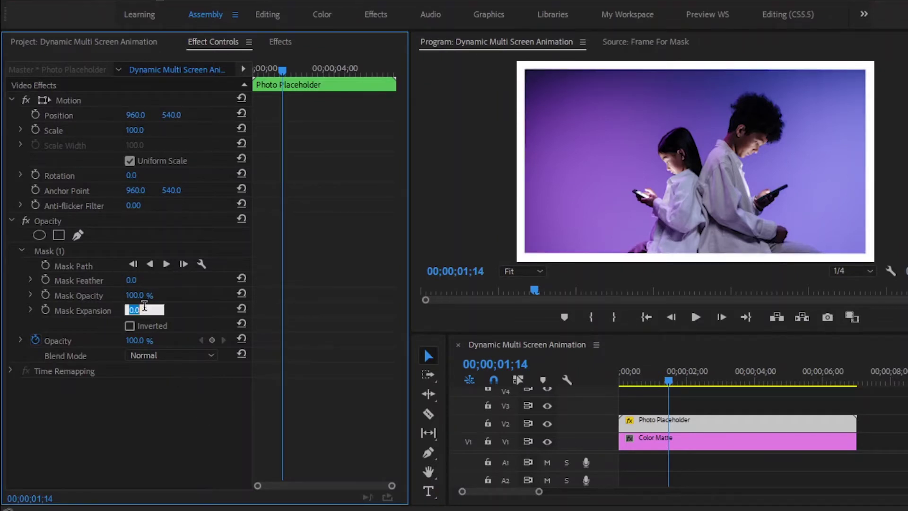
pyautogui.write('1')
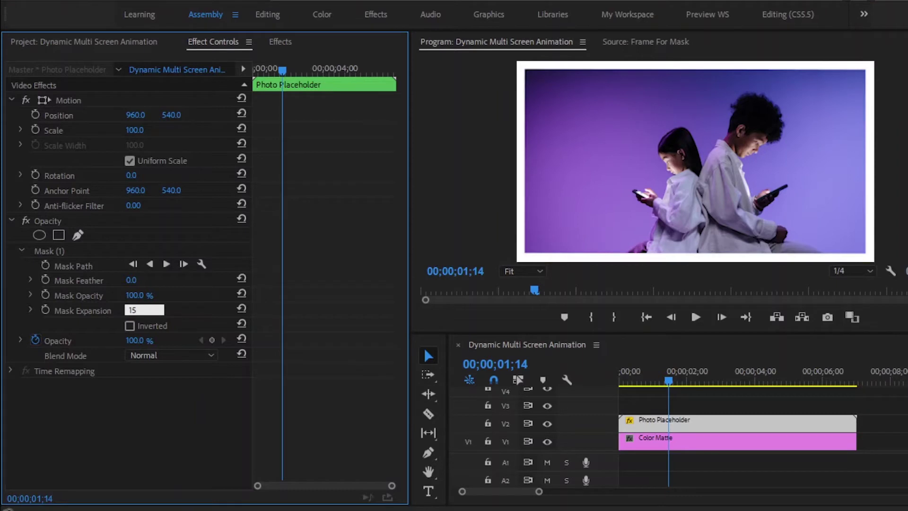
pyautogui.write('5')
pyautogui.click(177, 448)
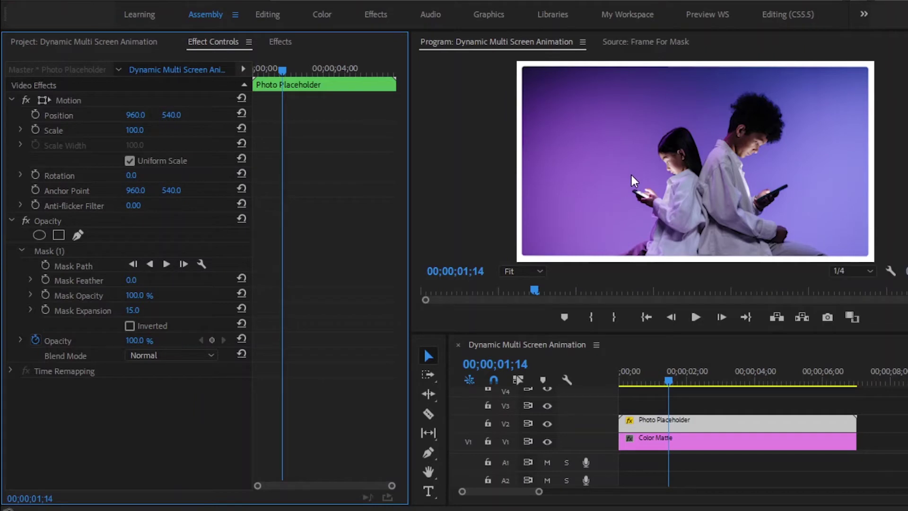
pyautogui.moveTo(897, 404); pyautogui.dragTo(776, 447)
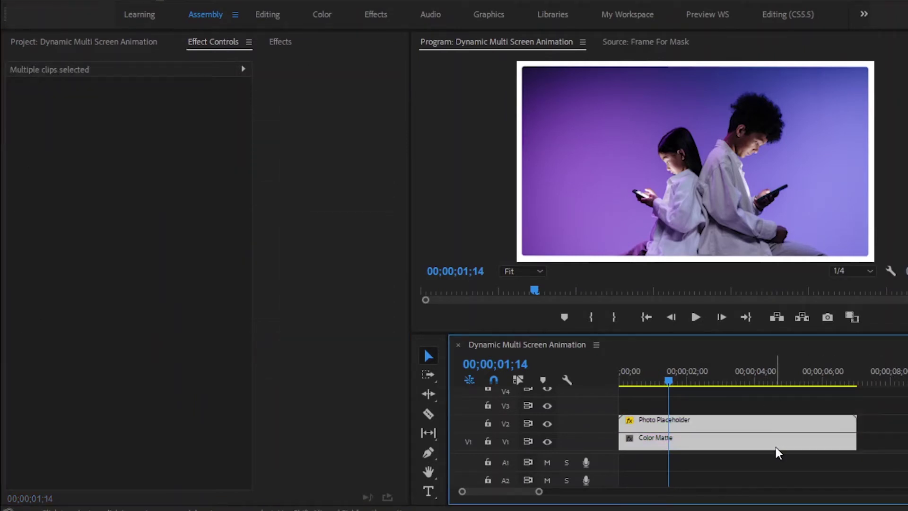
# Nest Photo Placeholder and Color Matte into a sequence named 'Photo Mask' and move it to V2
pyautogui.rightClick(753, 426)
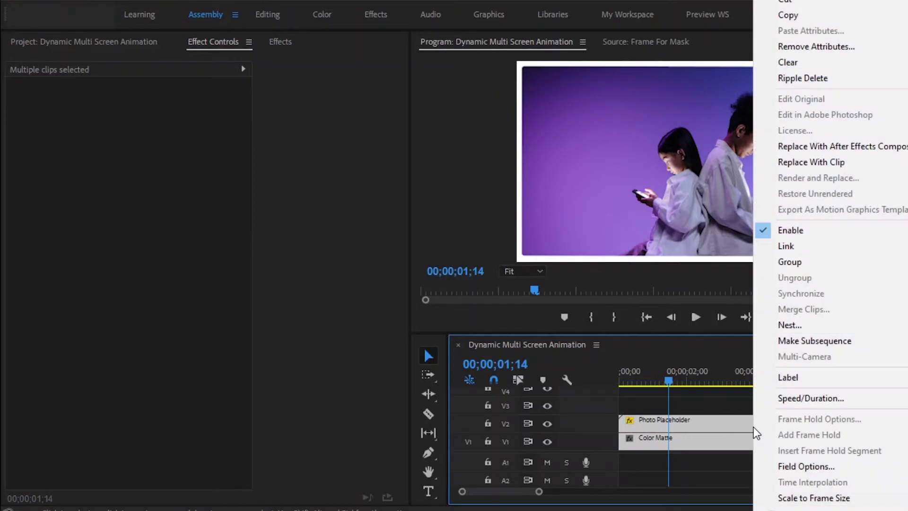
pyautogui.click(780, 326)
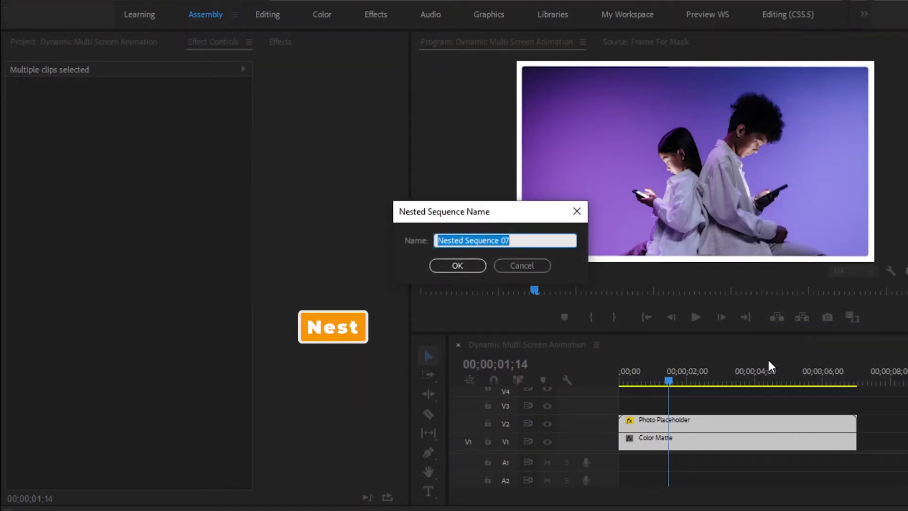
pyautogui.write('Photo')
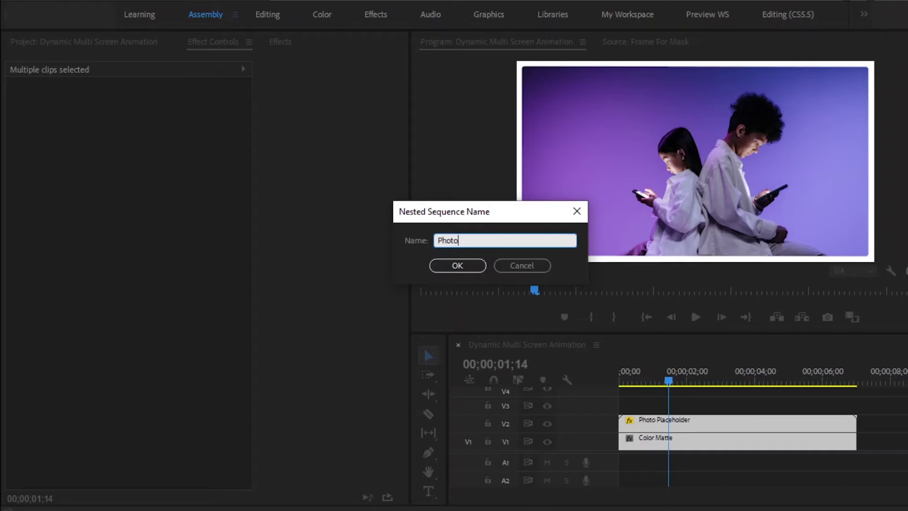
pyautogui.write(' Mask')
pyautogui.press('Return')
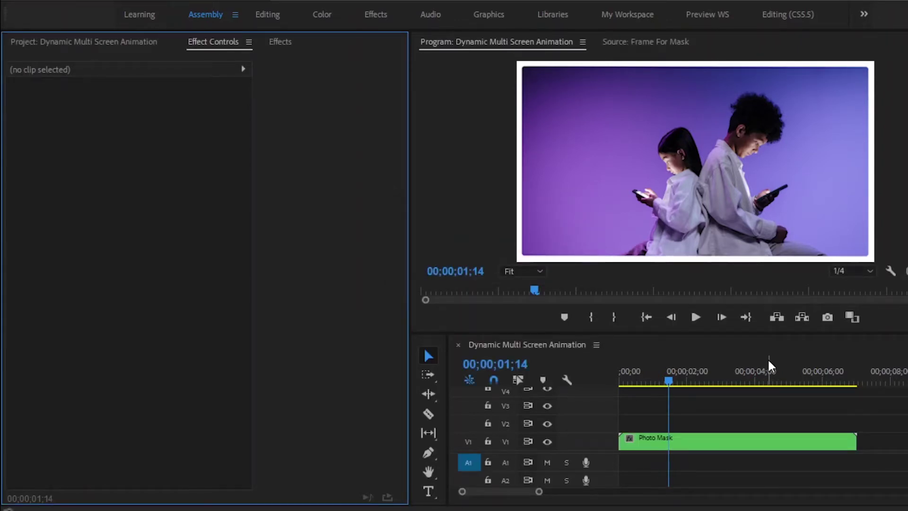
pyautogui.moveTo(700, 439); pyautogui.dragTo(701, 427)
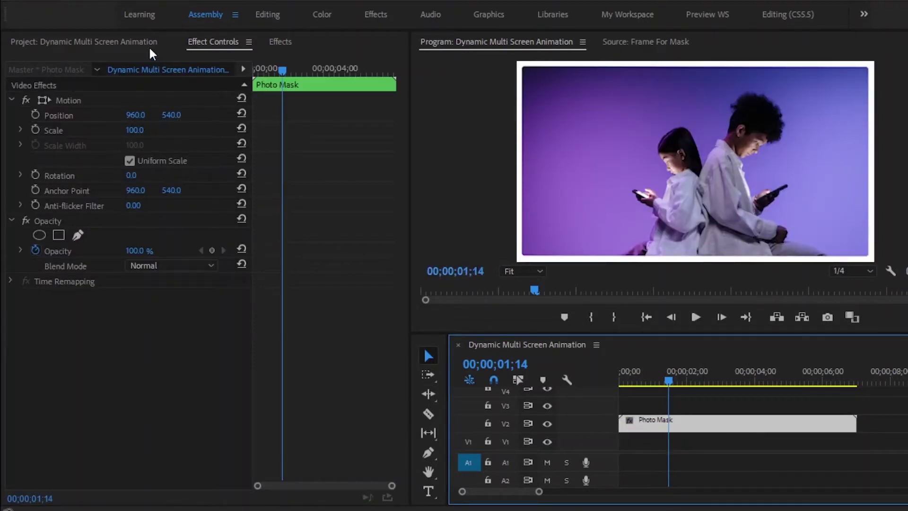
# Add a Color Matte on V1 matching Photo Mask's length, and Alt-drag Photo Mask copies onto V3 and V4
pyautogui.click(134, 42)
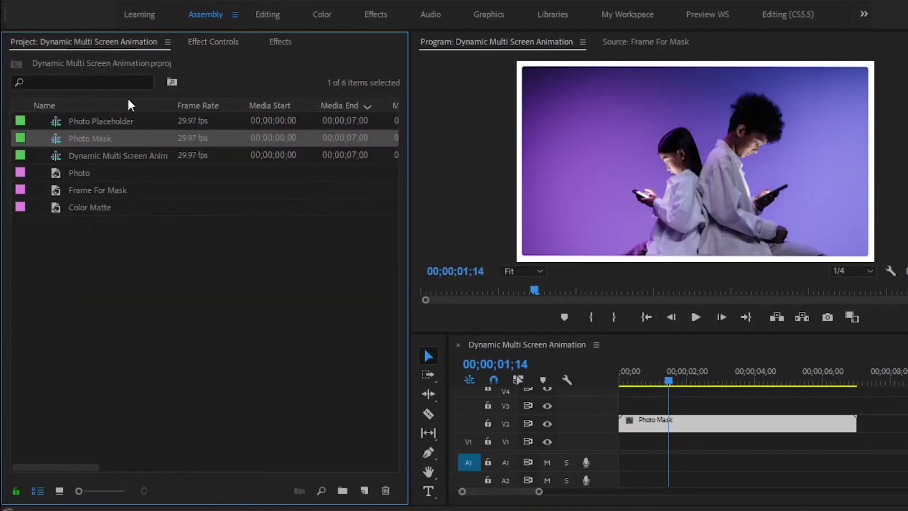
pyautogui.click(95, 208)
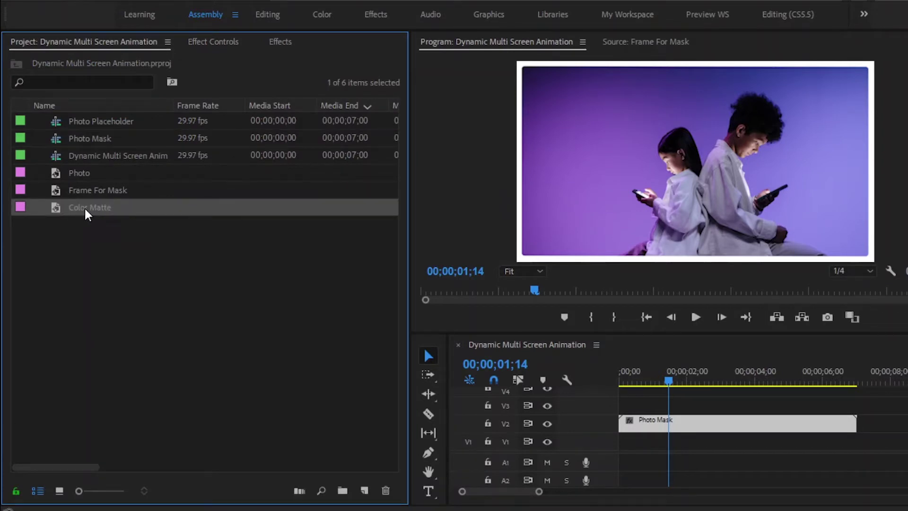
pyautogui.moveTo(84, 206); pyautogui.dragTo(606, 437)
pyautogui.moveTo(785, 442); pyautogui.dragTo(855, 442)
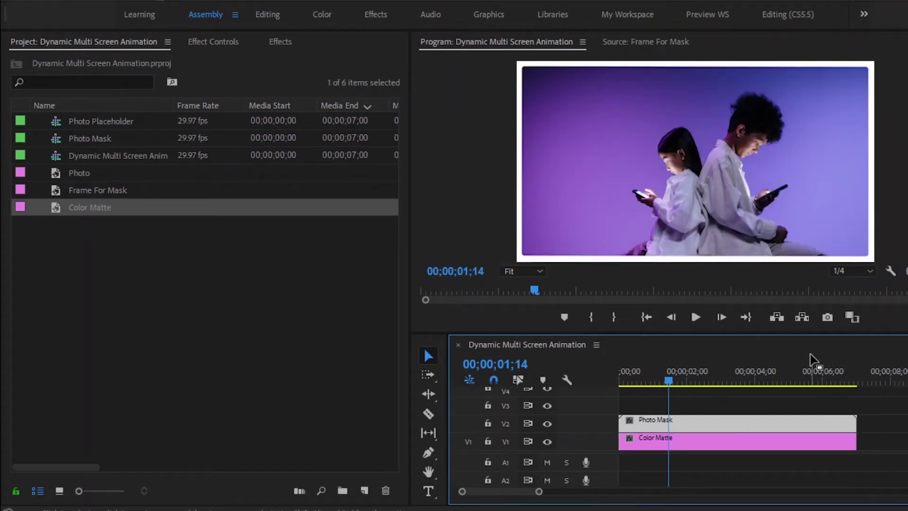
pyautogui.moveTo(801, 334); pyautogui.dragTo(803, 292)
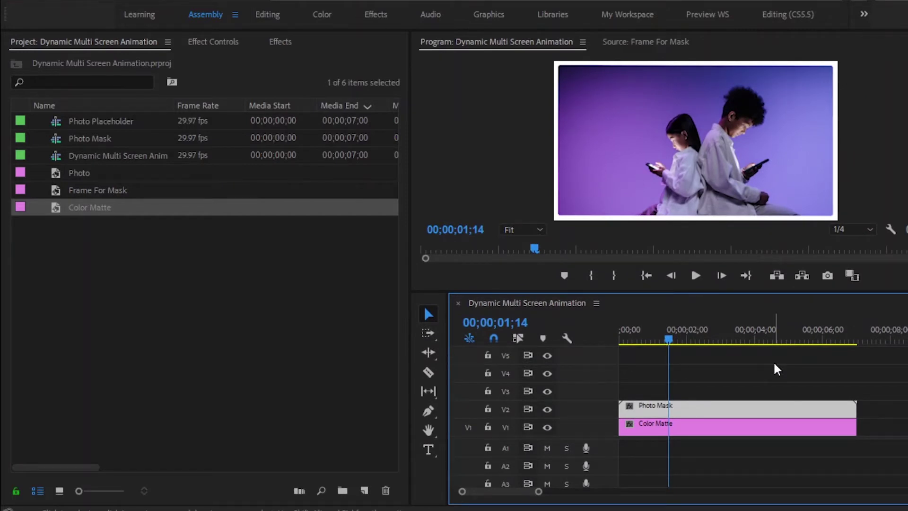
pyautogui.moveTo(749, 407); pyautogui.dragTo(749, 379)
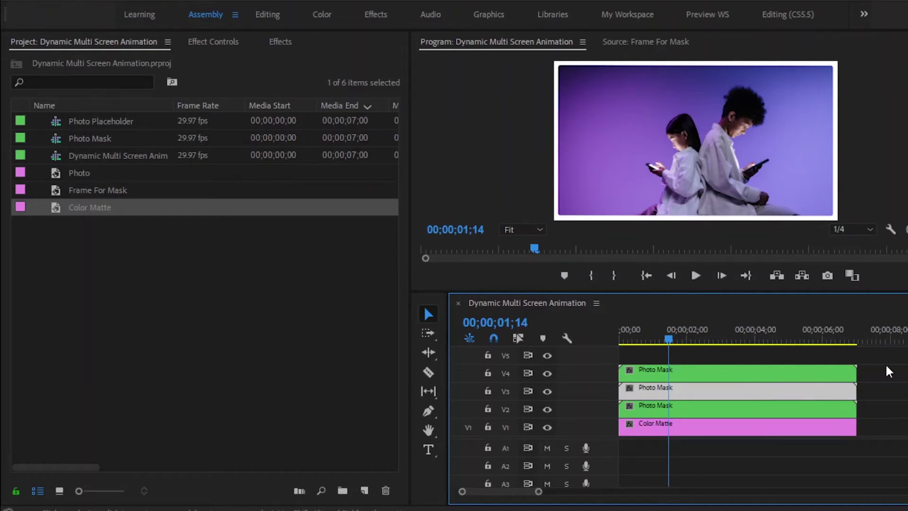
# Apply the Replicate effect, found by searching 'repl', to all three Photo Mask clips
pyautogui.moveTo(885, 363); pyautogui.dragTo(810, 407)
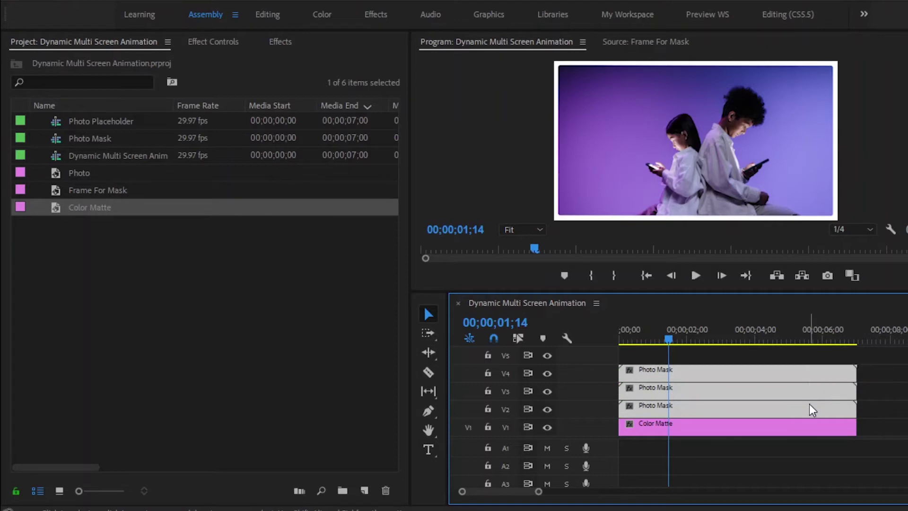
pyautogui.click(283, 42)
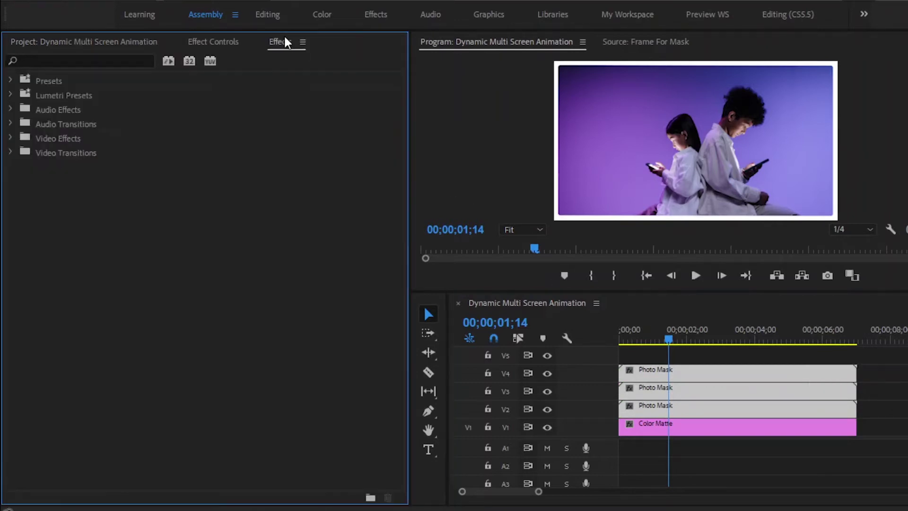
pyautogui.click(122, 60)
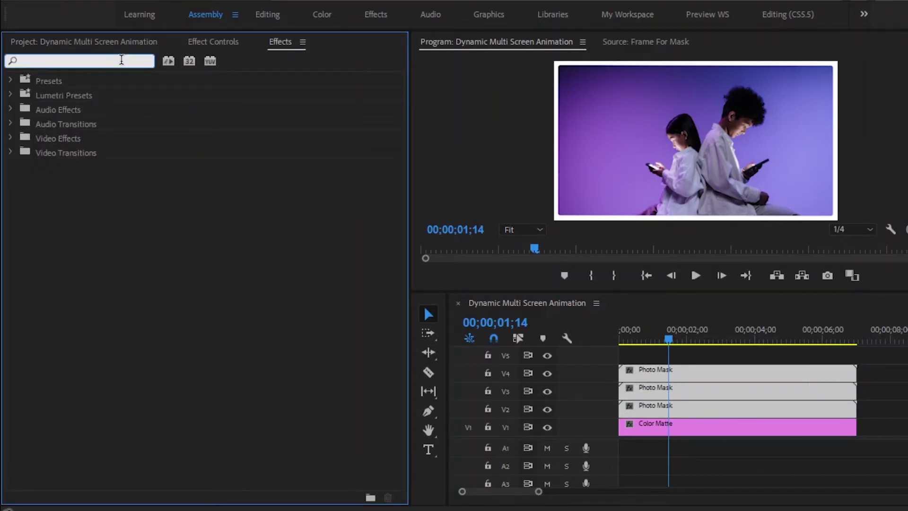
pyautogui.write('repl')
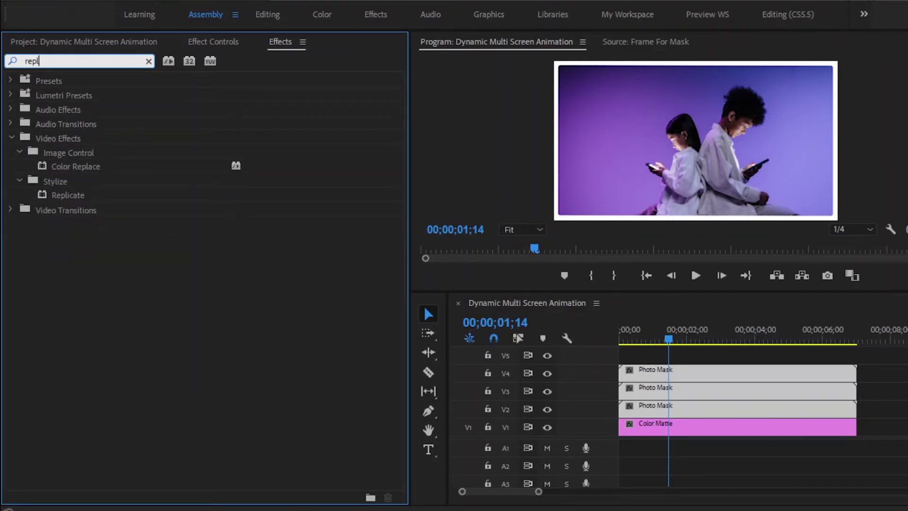
pyautogui.click(69, 196)
pyautogui.moveTo(68, 195); pyautogui.dragTo(638, 387)
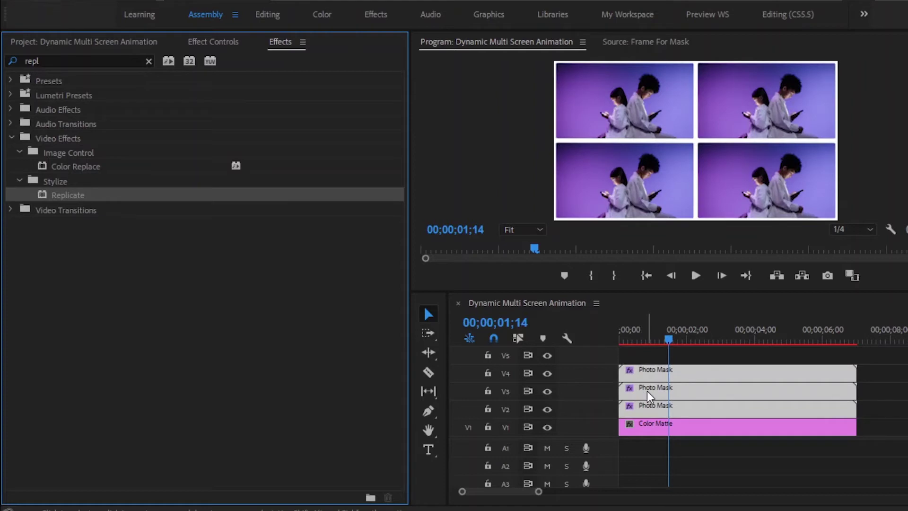
pyautogui.click(671, 374)
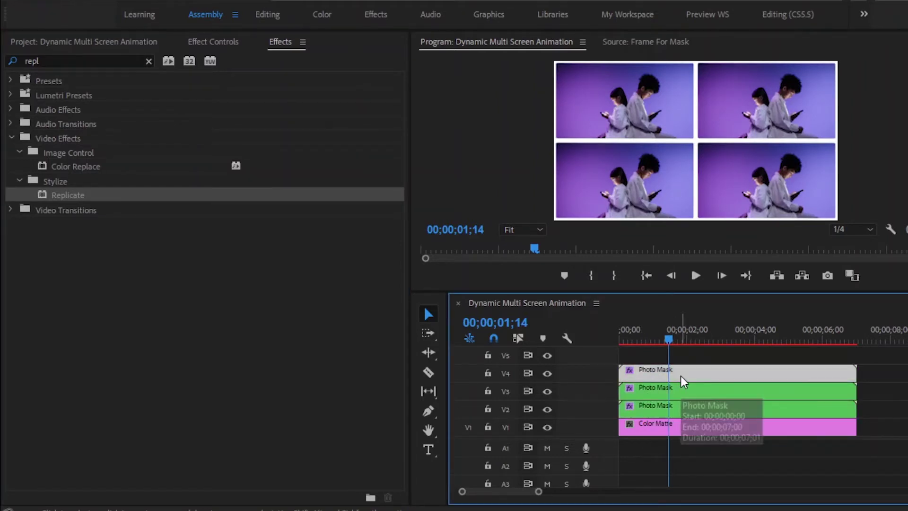
pyautogui.click(222, 42)
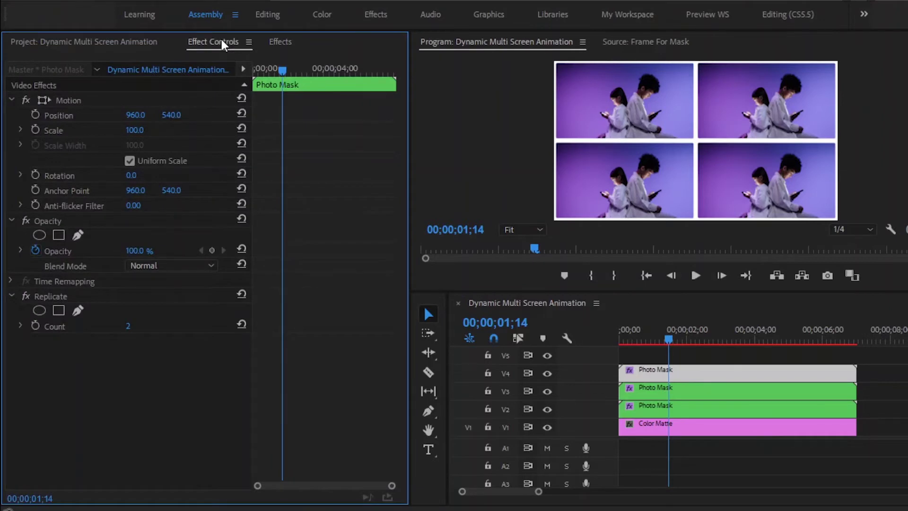
# Set Replicate Count to 3 on the Photo Mask clips on V4, V3 and V2
pyautogui.click(128, 326)
pyautogui.write('3')
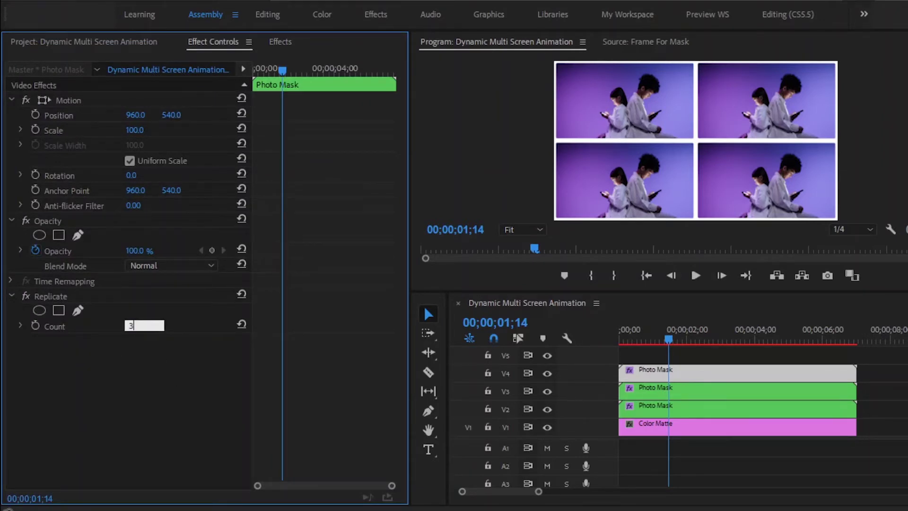
pyautogui.press('Return')
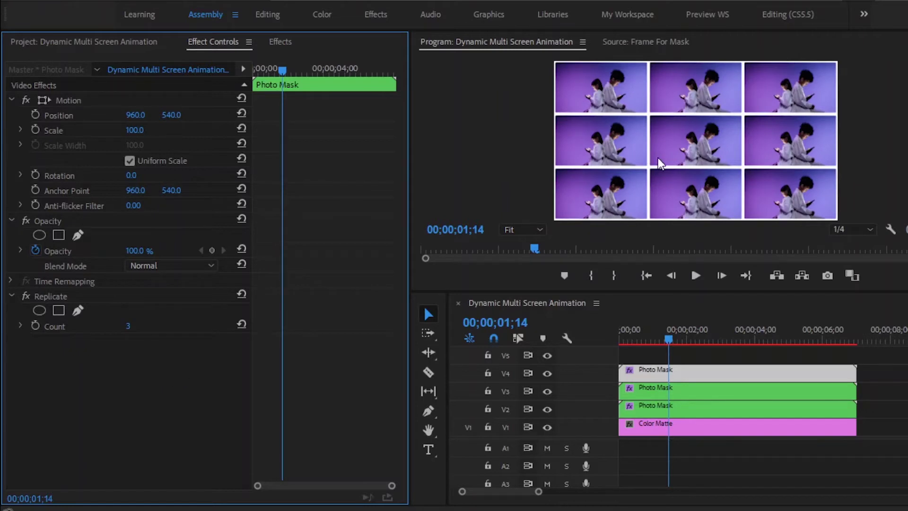
pyautogui.click(671, 393)
pyautogui.click(129, 326)
pyautogui.write('3')
pyautogui.press('Return')
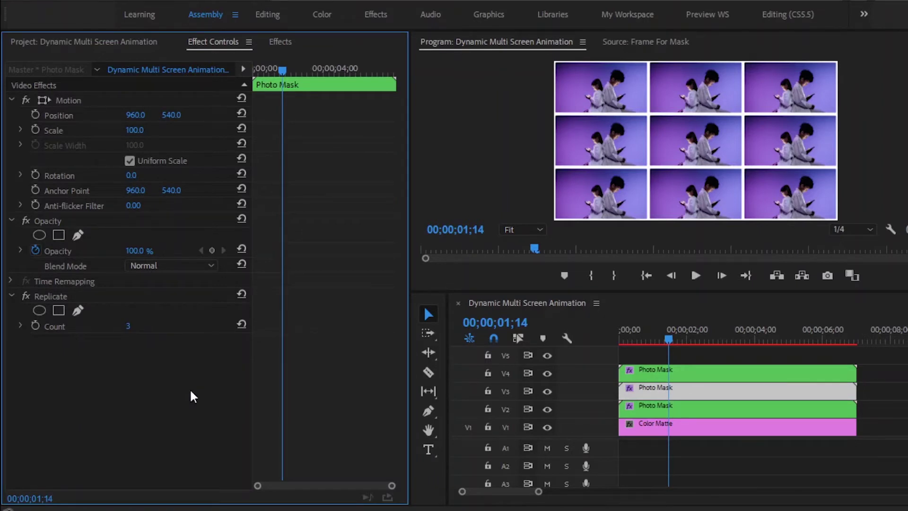
pyautogui.click(655, 406)
pyautogui.click(128, 326)
pyautogui.write('3')
pyautogui.press('Return')
# Turn off track output for V4 and V2 so only the V3 3×3 grid shows
pyautogui.click(547, 373)
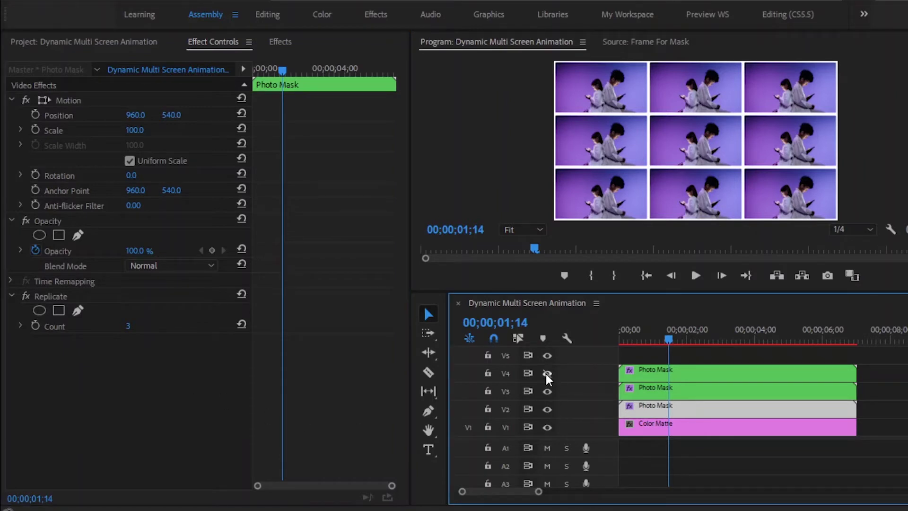
pyautogui.click(546, 407)
pyautogui.click(677, 392)
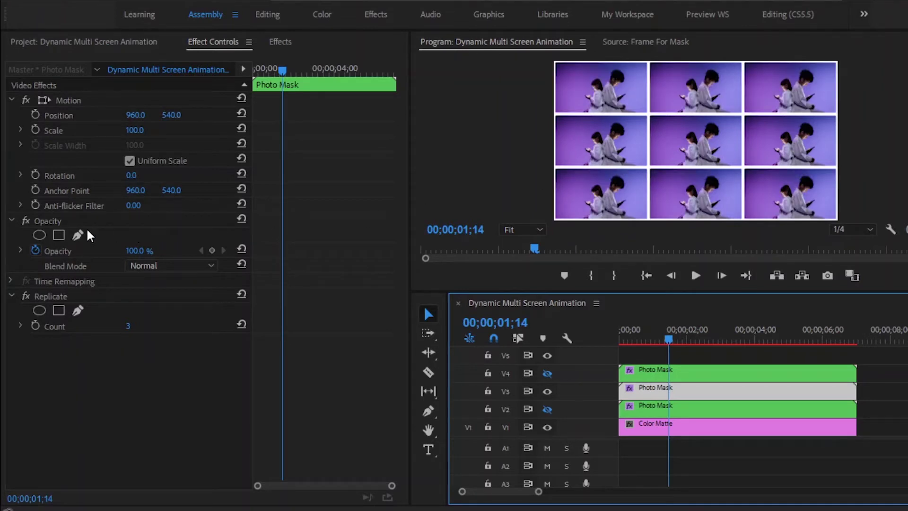
pyautogui.click(53, 220)
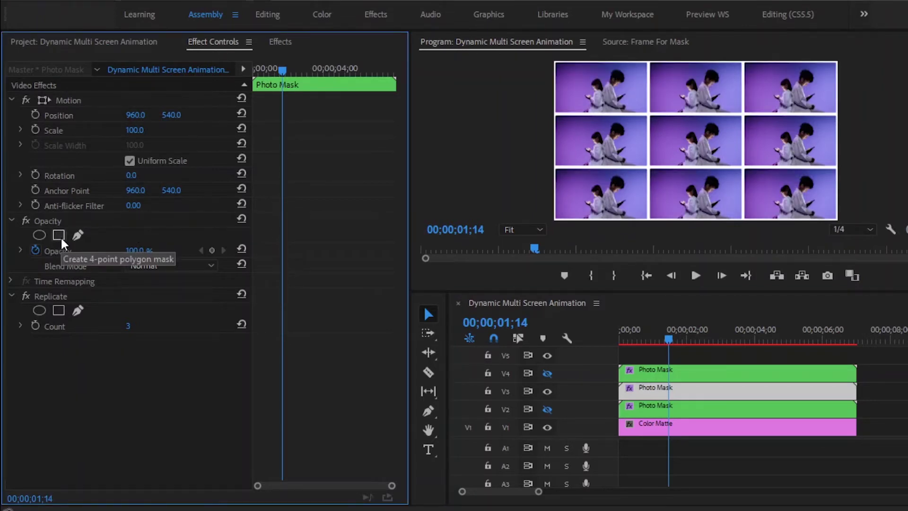
# Draw a rectangle mask on the V3 Photo Mask clip and stretch it over one row of three photos
pyautogui.click(59, 235)
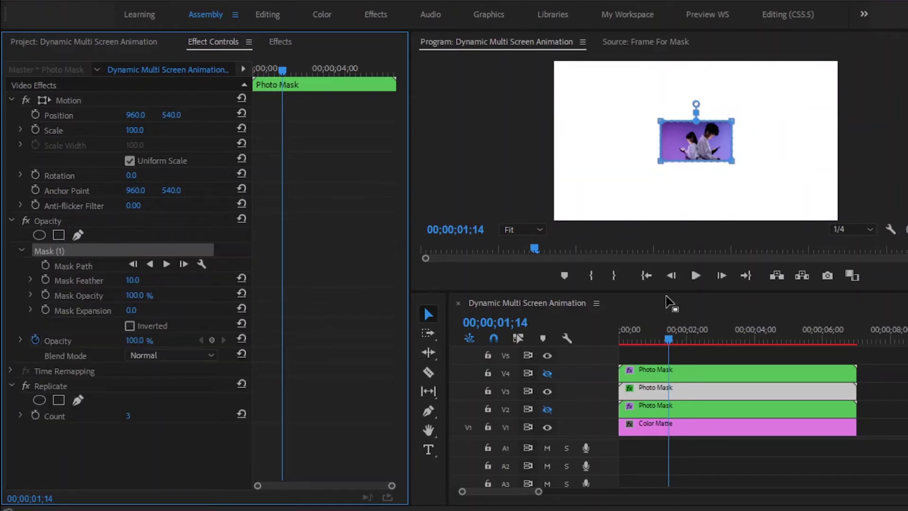
pyautogui.moveTo(666, 291); pyautogui.dragTo(673, 384)
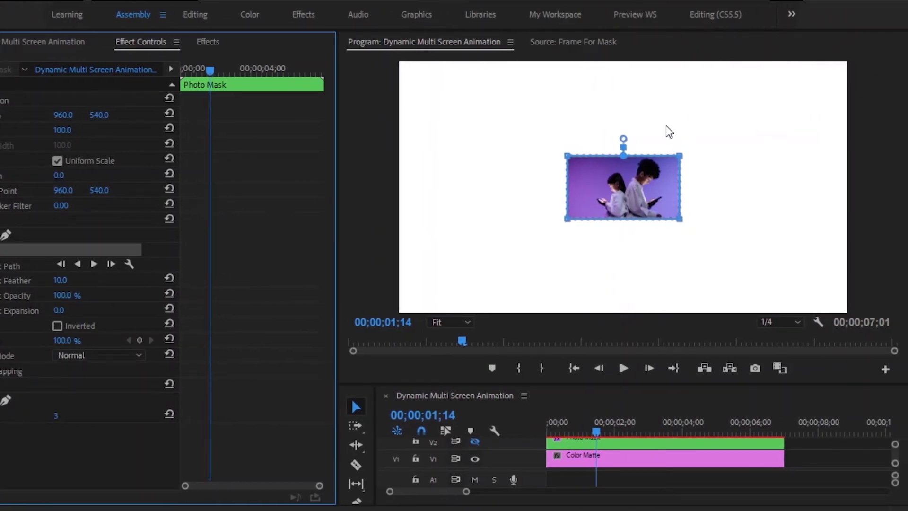
pyautogui.moveTo(665, 126); pyautogui.dragTo(696, 244)
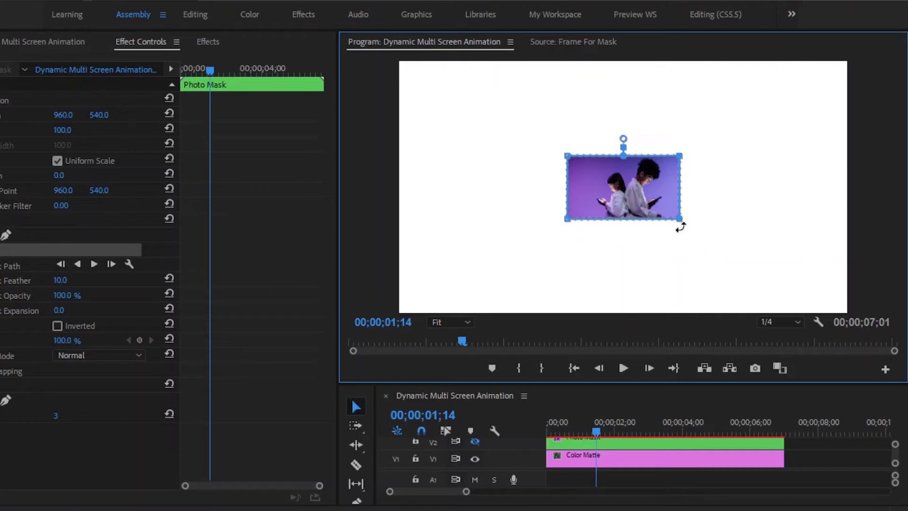
pyautogui.press('shift')
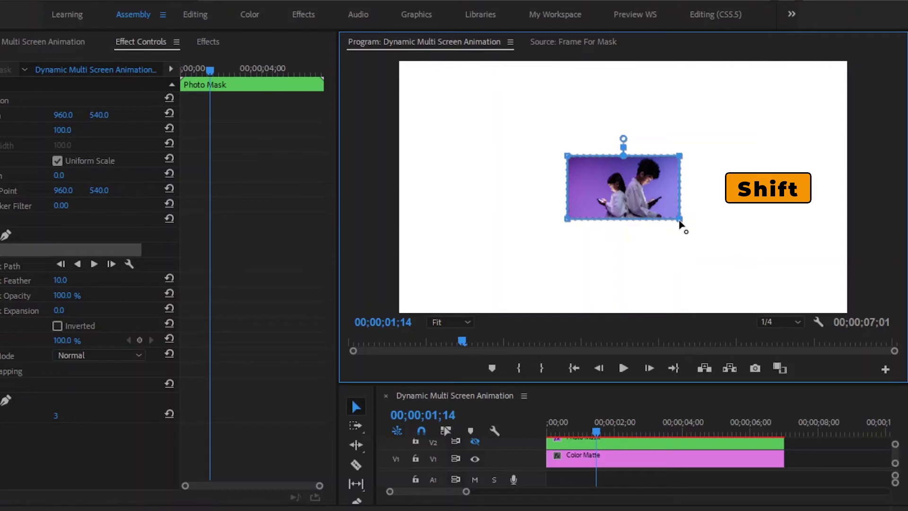
pyautogui.moveTo(679, 221); pyautogui.dragTo(857, 218)
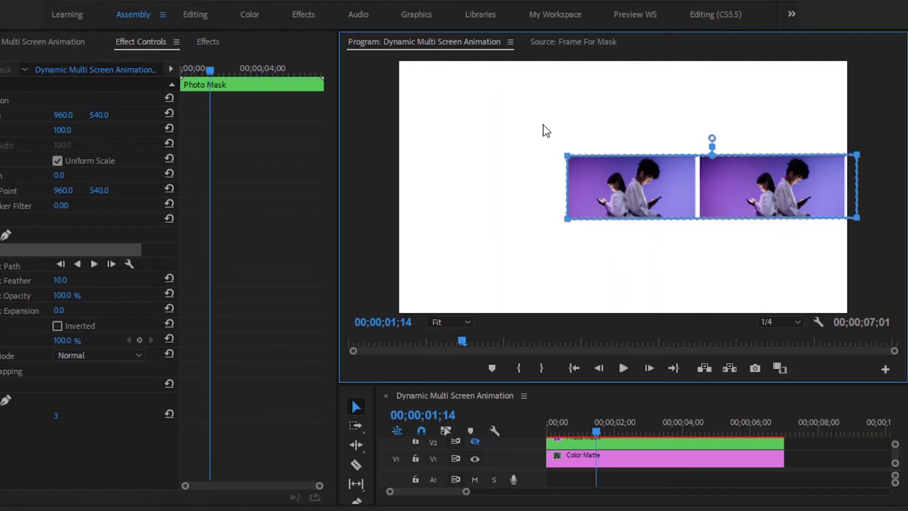
pyautogui.moveTo(543, 124); pyautogui.dragTo(586, 231)
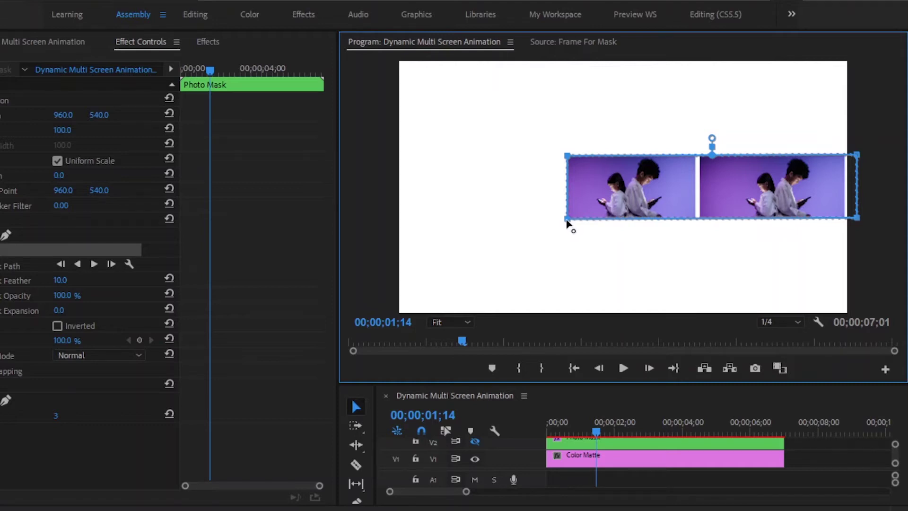
pyautogui.press('shift')
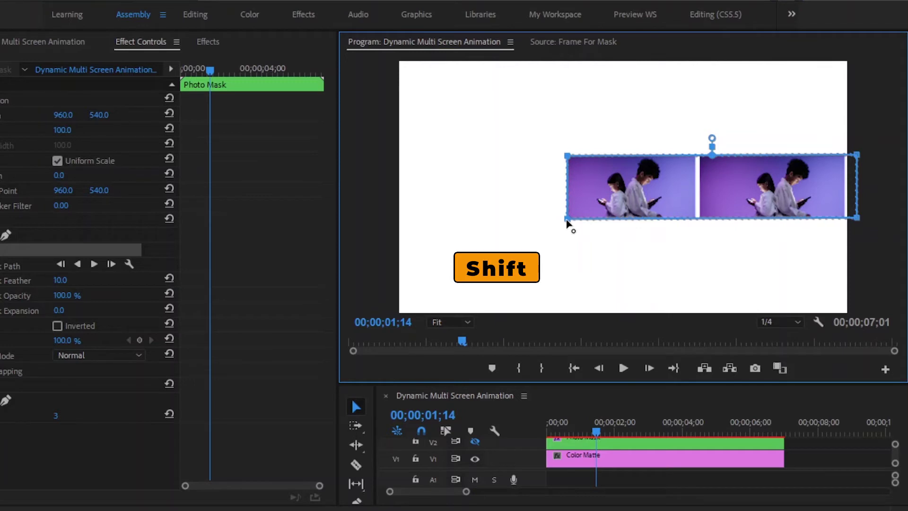
pyautogui.moveTo(567, 223); pyautogui.dragTo(384, 222)
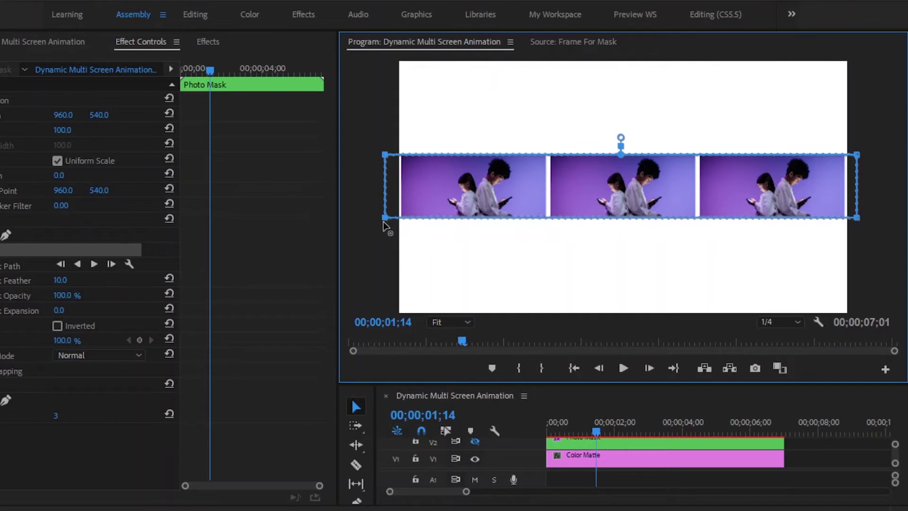
pyautogui.moveTo(361, 127); pyautogui.dragTo(858, 145)
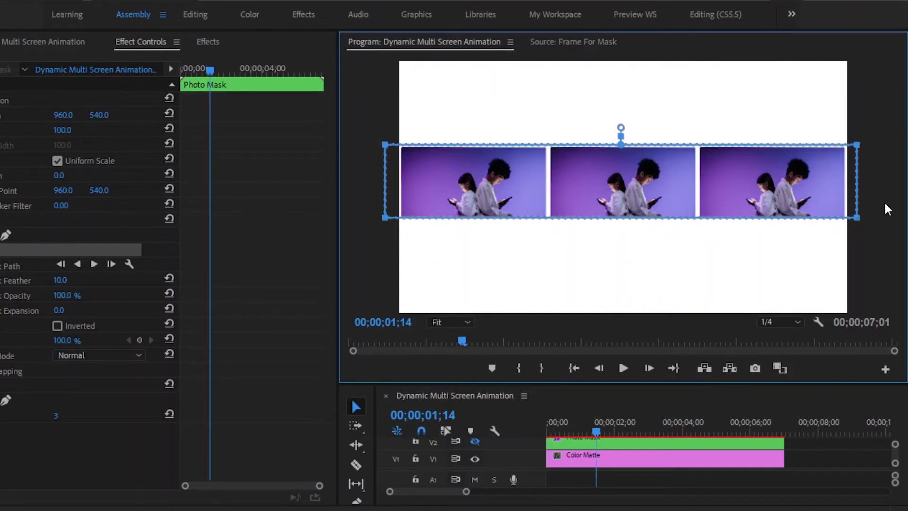
pyautogui.moveTo(857, 218); pyautogui.dragTo(857, 227)
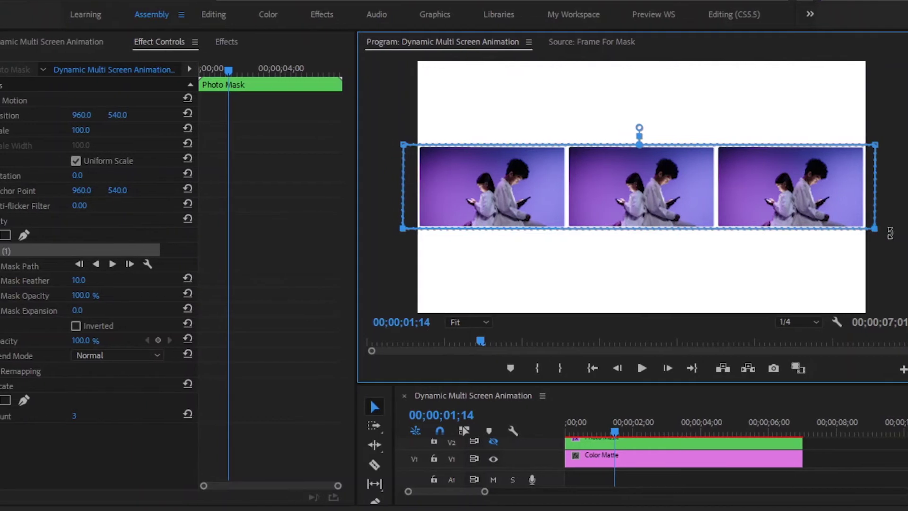
# Set the mask's Mask Feather to 0 for hard edges
pyautogui.click(134, 281)
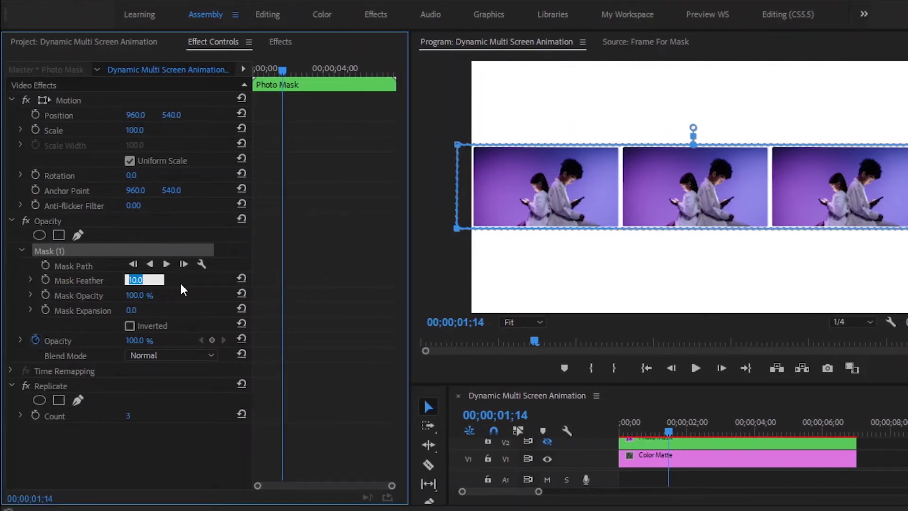
pyautogui.write('0')
pyautogui.press('Return')
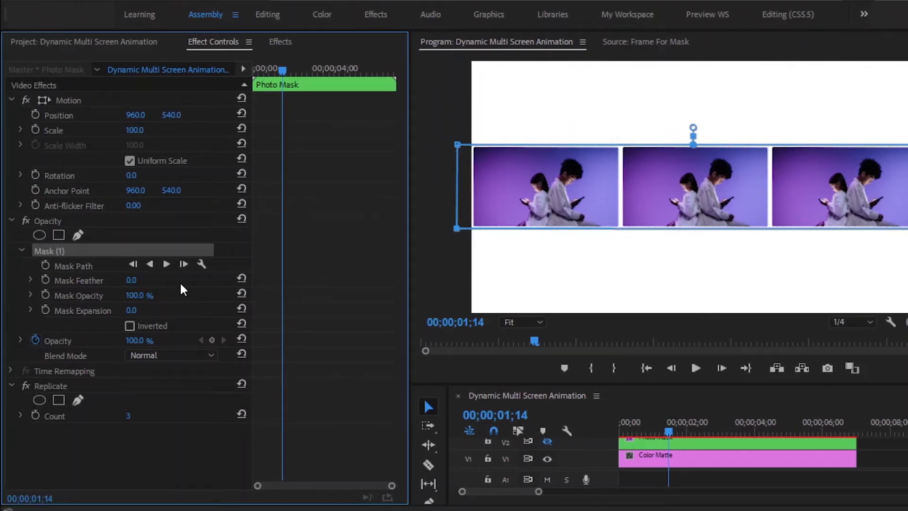
# Turn track V2 back on and select the top Photo Mask clip on V4
pyautogui.click(889, 455)
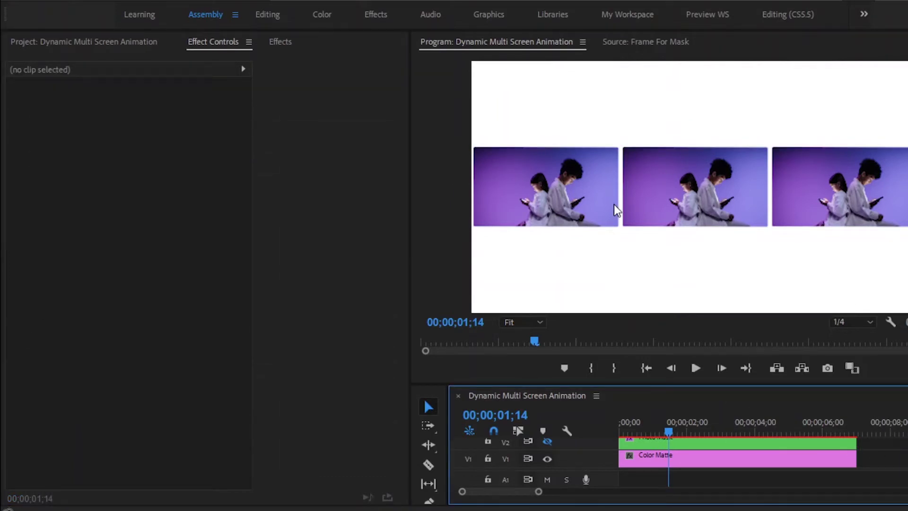
pyautogui.moveTo(740, 384); pyautogui.dragTo(739, 290)
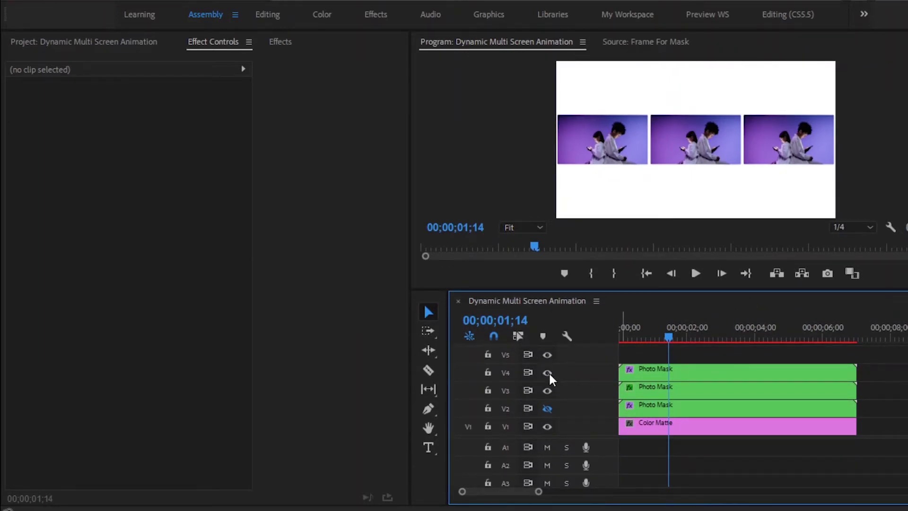
pyautogui.click(547, 408)
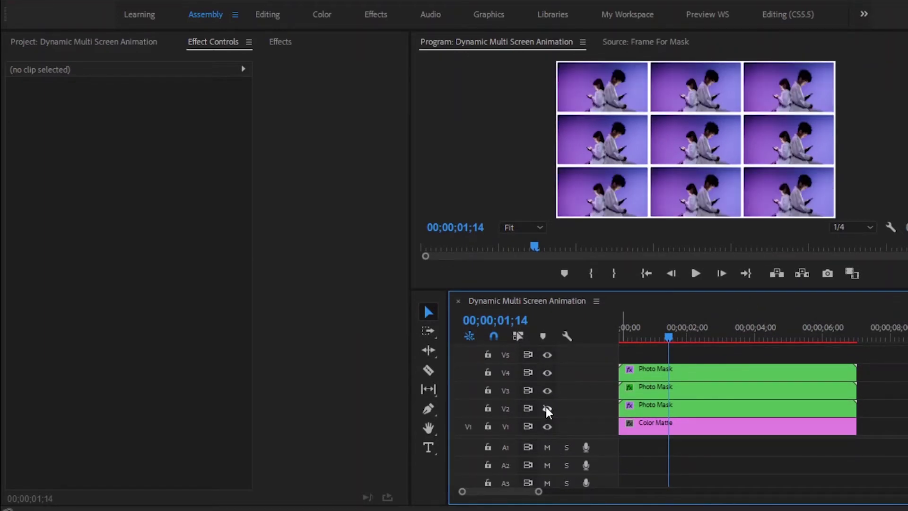
pyautogui.click(701, 374)
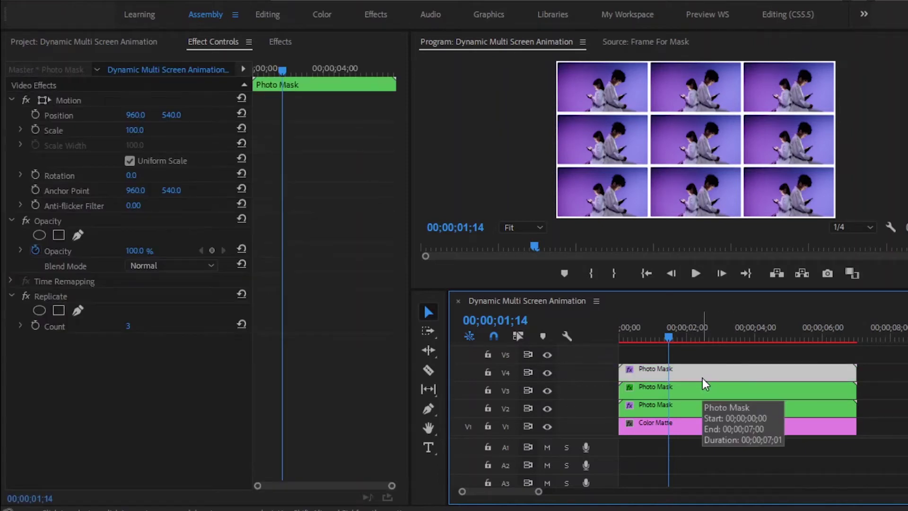
pyautogui.click(280, 43)
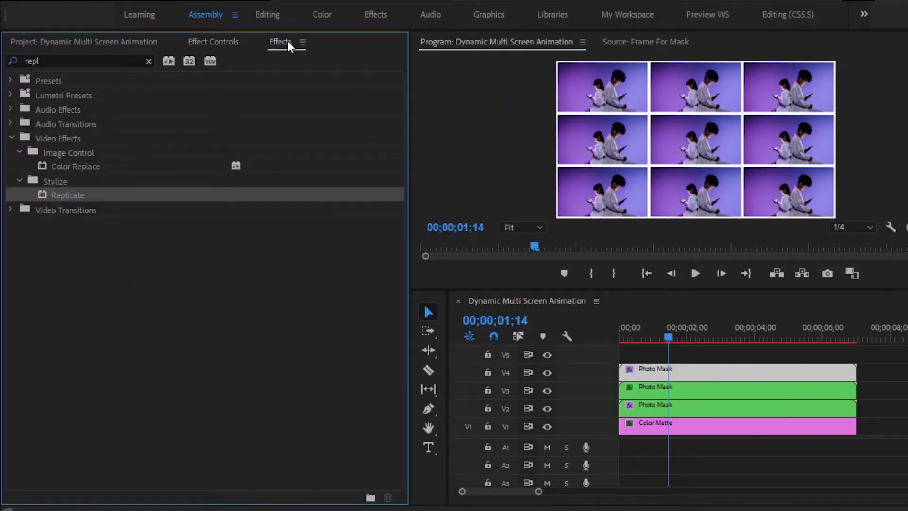
# Apply the Transform effect to the V4 Photo Mask clip
pyautogui.click(149, 61)
pyautogui.click(134, 59)
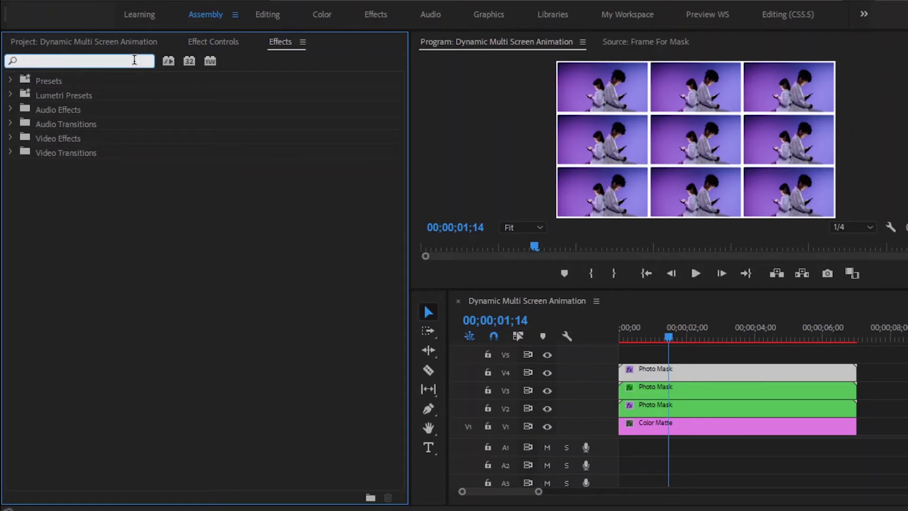
pyautogui.write('tr')
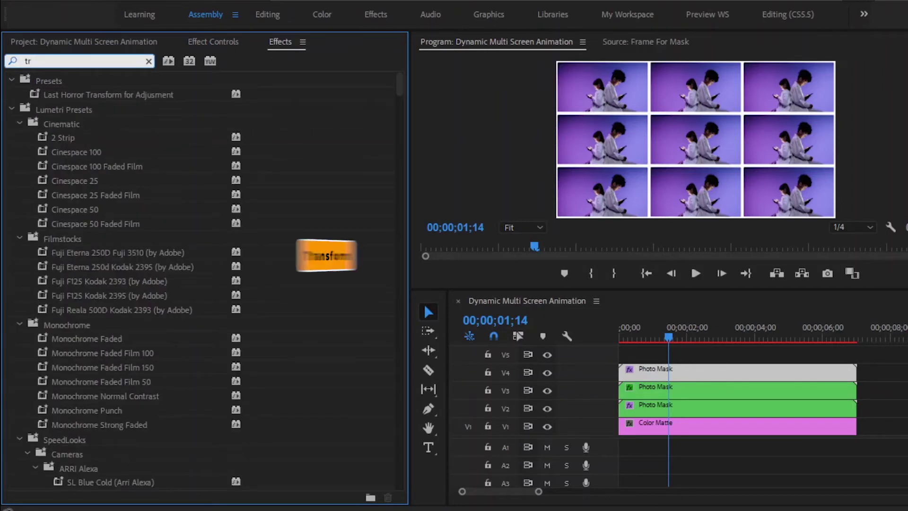
pyautogui.write('ansf')
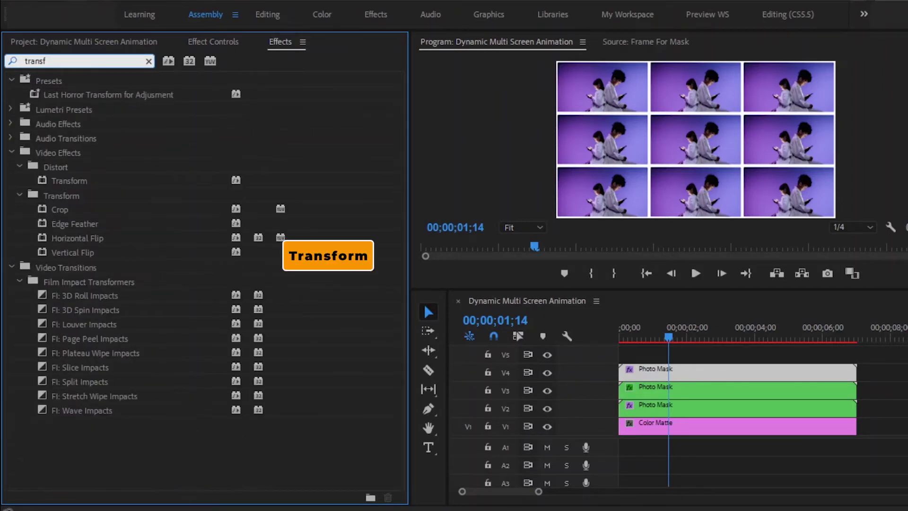
pyautogui.moveTo(71, 181); pyautogui.dragTo(629, 371)
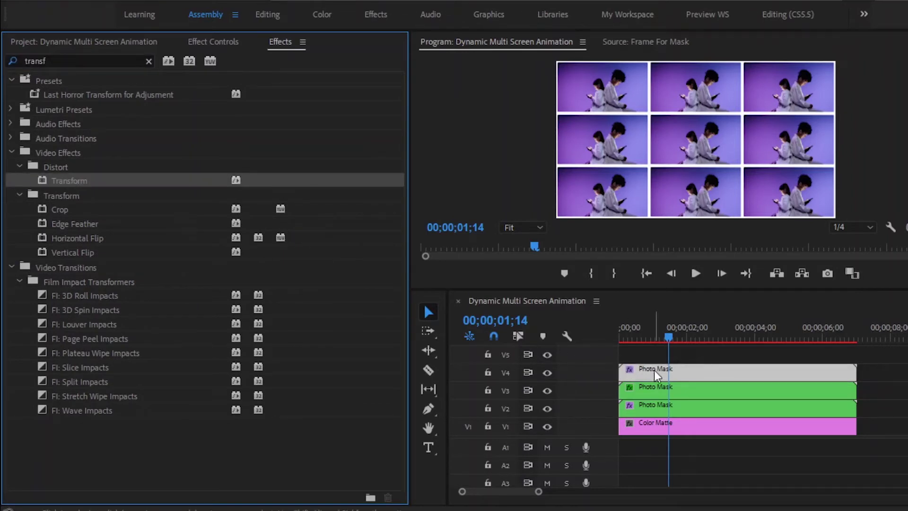
# Apply the Offset effect to the same V4 Photo Mask clip
pyautogui.click(148, 62)
pyautogui.write('off')
pyautogui.moveTo(58, 166); pyautogui.dragTo(669, 374)
pyautogui.moveTo(52, 173); pyautogui.dragTo(664, 366)
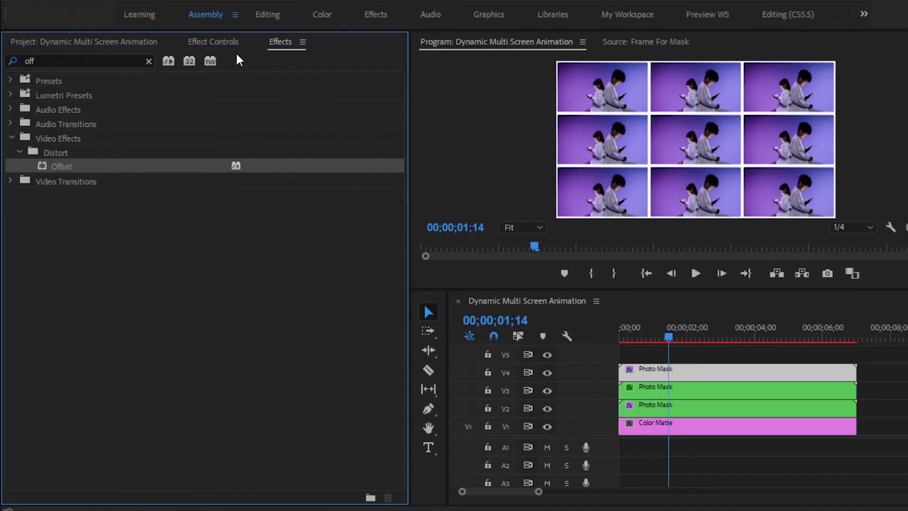
pyautogui.click(225, 38)
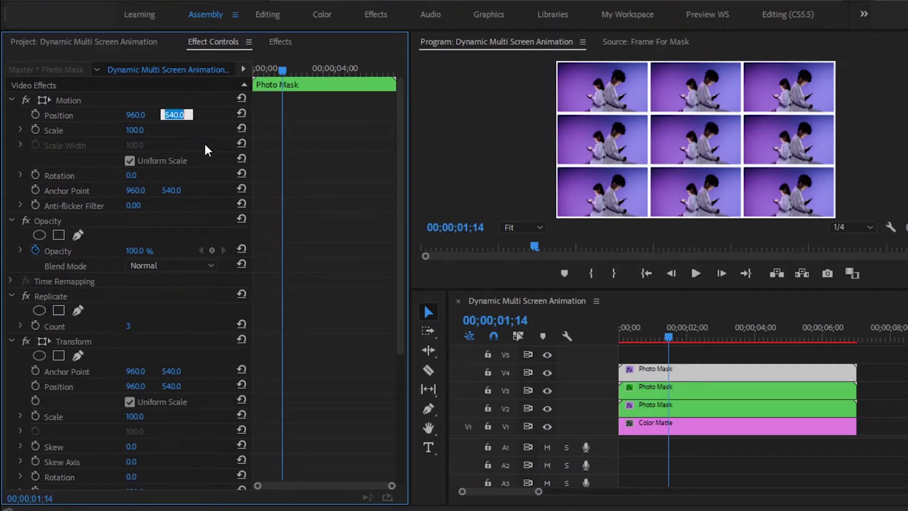
# Set the top clip's Motion Position Y to -317
pyautogui.write('-317')
pyautogui.press('Return')
pyautogui.moveTo(397, 115); pyautogui.dragTo(422, 255)
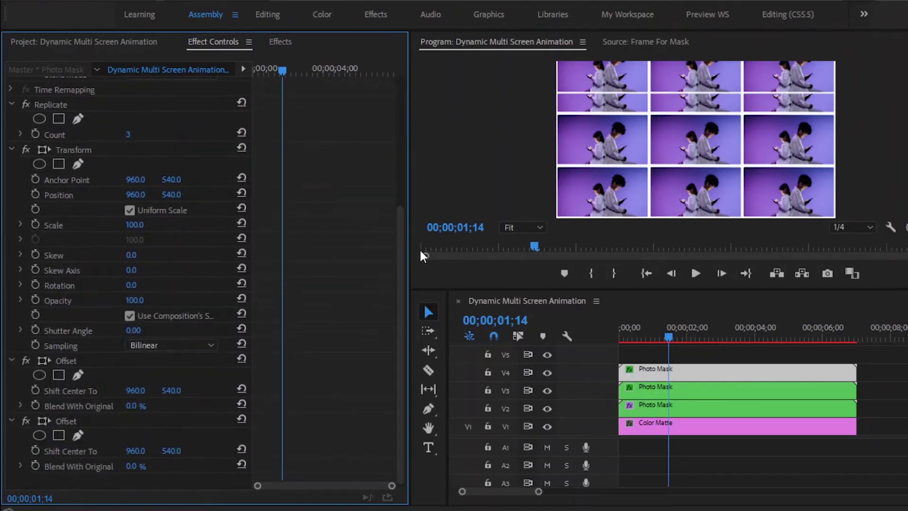
# Set Transform Scale to 119 and start keyframing Offset's Shift Center To at the clip start
pyautogui.click(92, 150)
pyautogui.click(134, 225)
pyautogui.write('119')
pyautogui.press('Return')
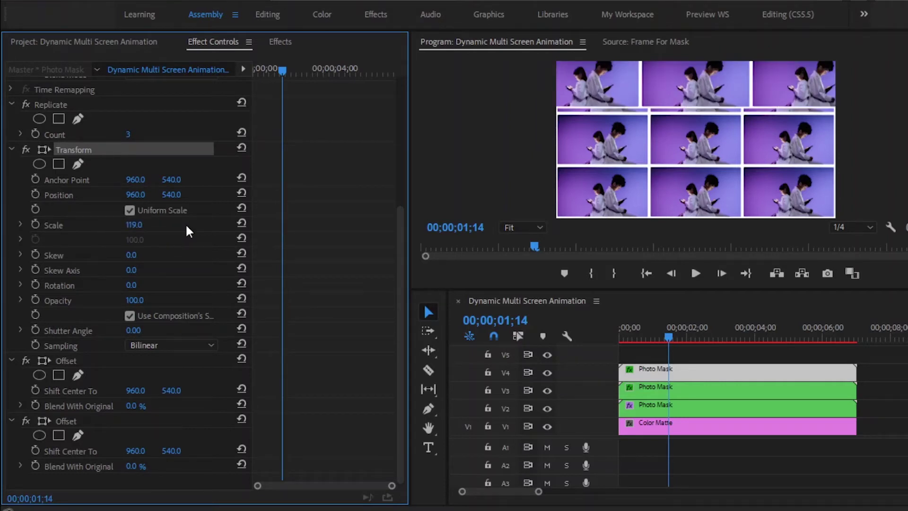
pyautogui.moveTo(283, 70); pyautogui.dragTo(254, 79)
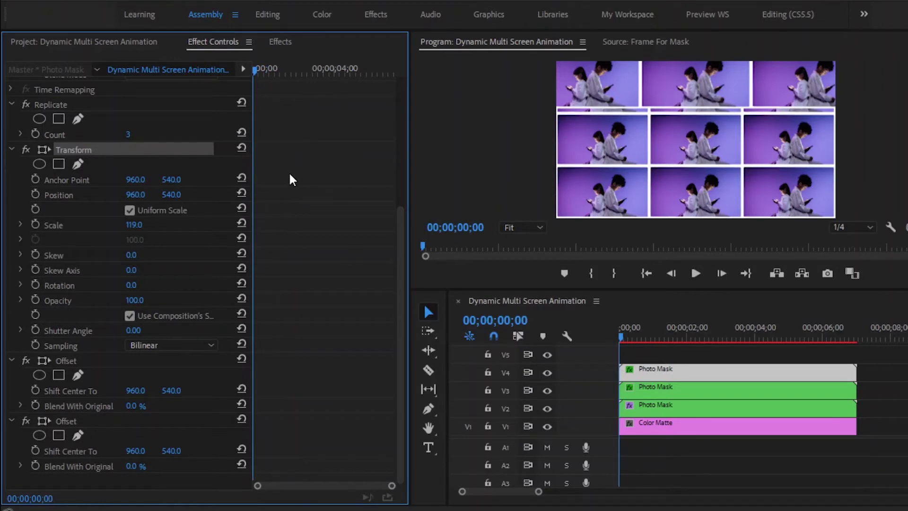
pyautogui.click(35, 390)
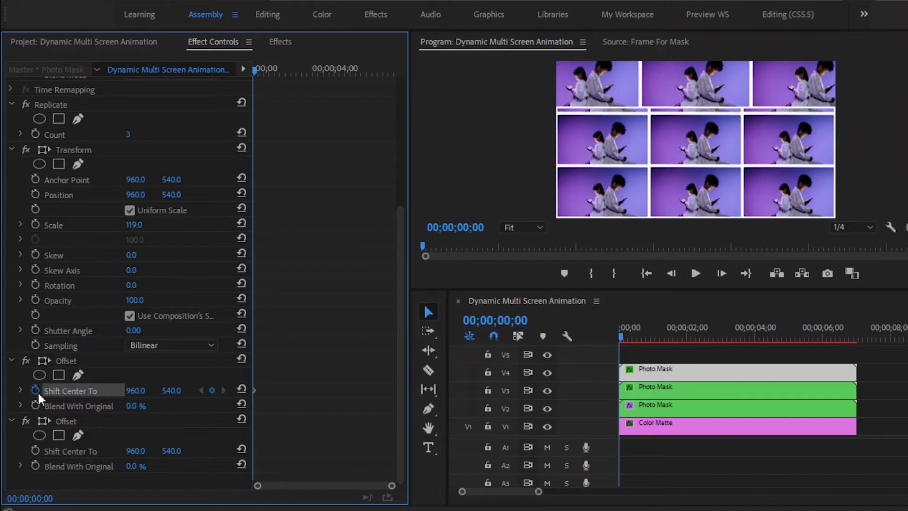
# Set Offset Shift Center To X to -5738 at 00;00
pyautogui.click(136, 390)
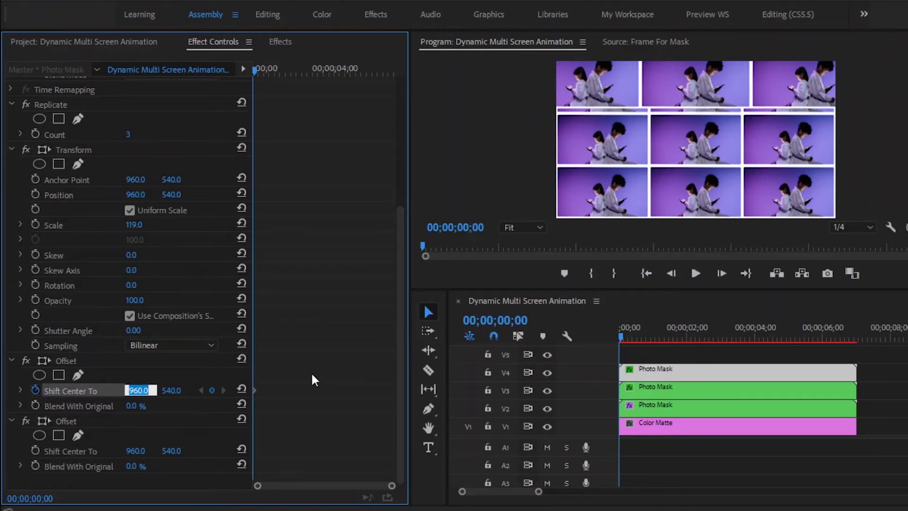
pyautogui.write('-5738')
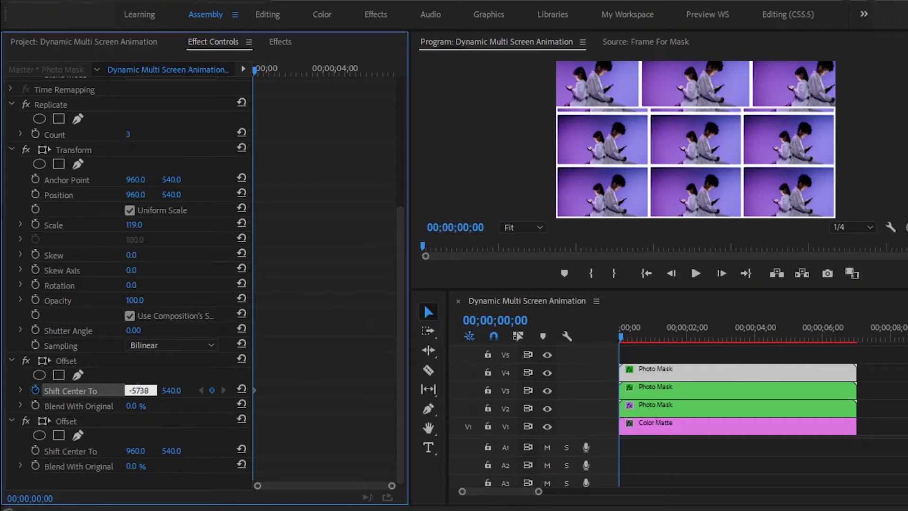
pyautogui.press('Return')
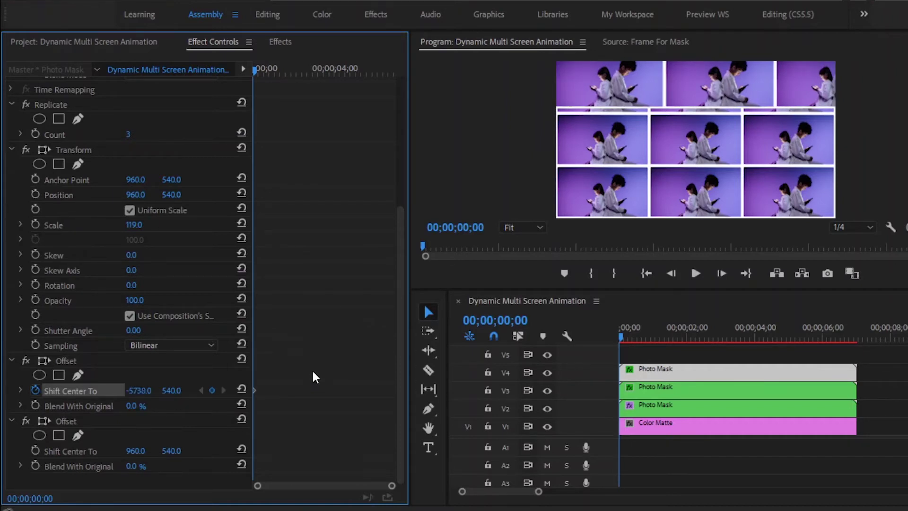
# Add a Shift Center To keyframe at 02;00 with X set to 1850
pyautogui.moveTo(256, 70); pyautogui.dragTo(299, 86)
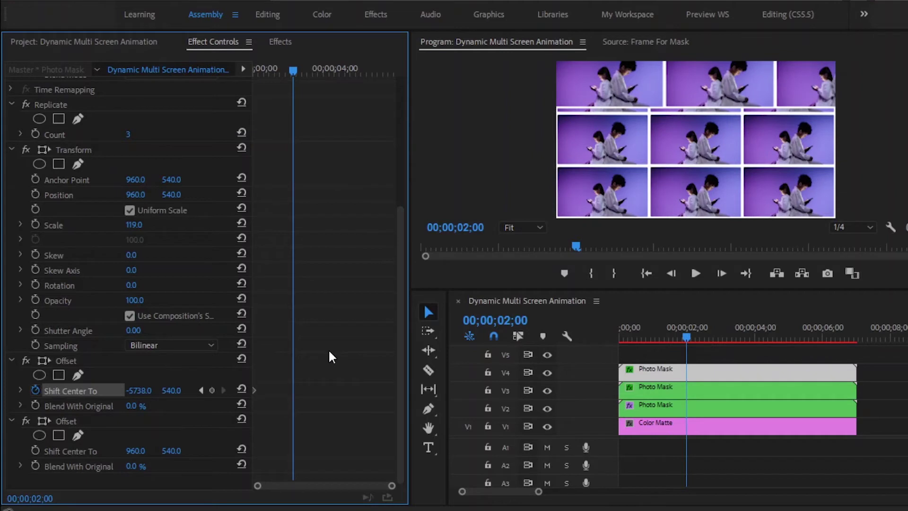
pyautogui.click(212, 391)
pyautogui.click(140, 391)
pyautogui.write('185')
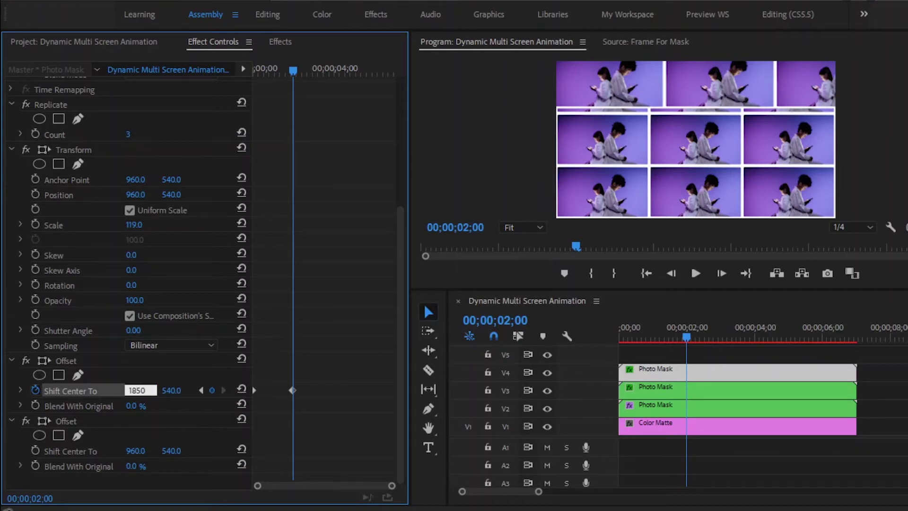
pyautogui.write('0')
pyautogui.press('Return')
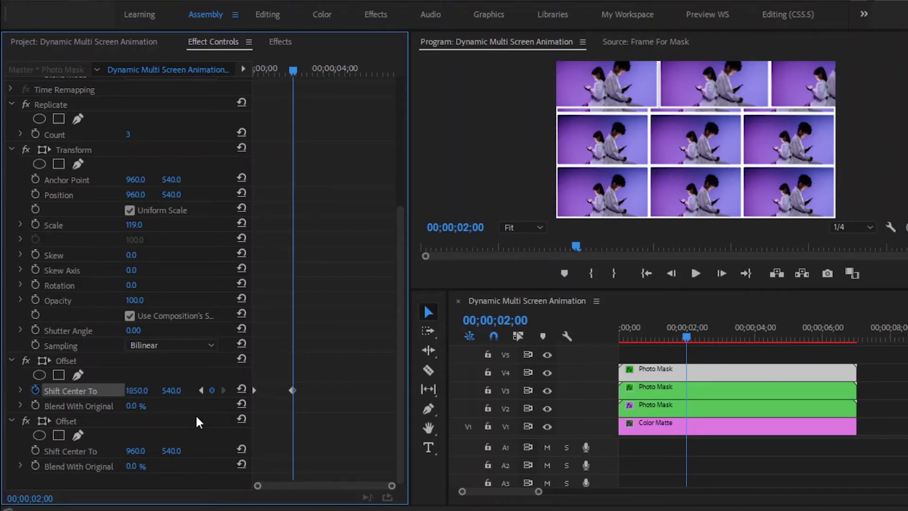
pyautogui.rightClick(292, 391)
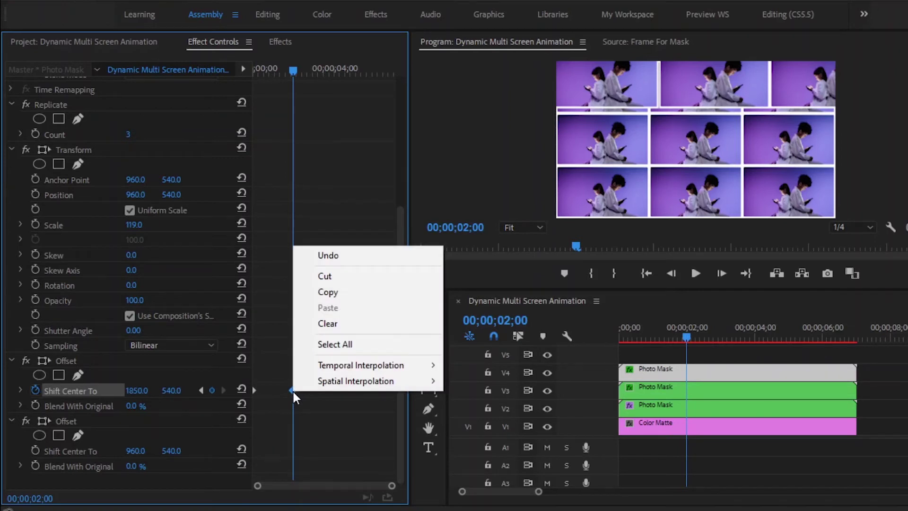
pyautogui.moveTo(327, 367)
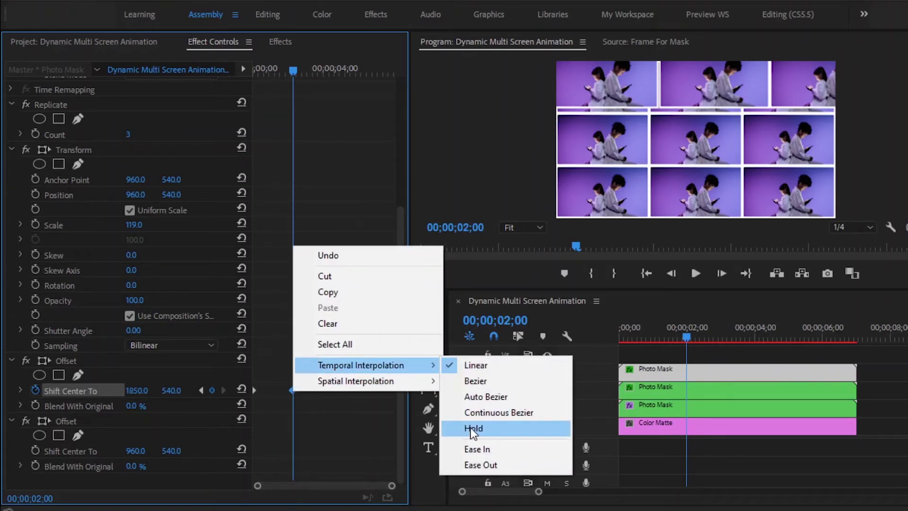
# Apply Ease In to the two-second keyframe and Ease Out to the starting keyframe
pyautogui.click(474, 449)
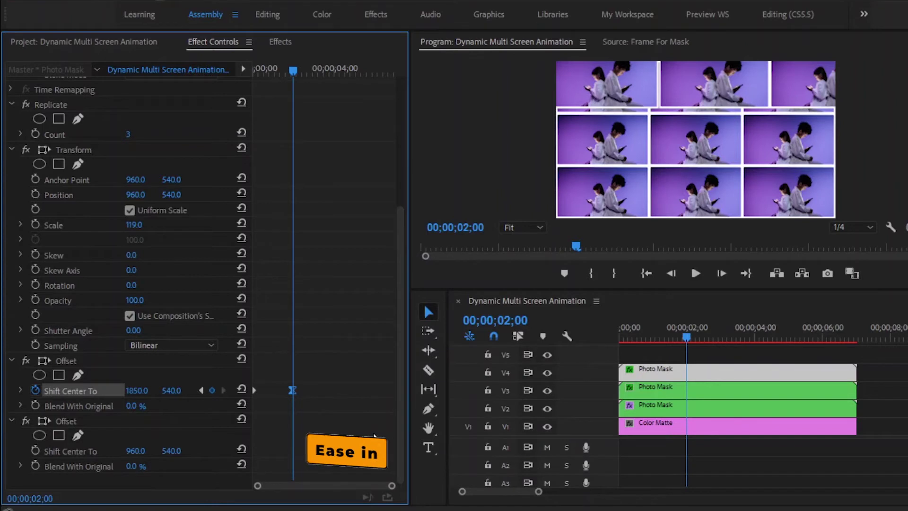
pyautogui.rightClick(254, 389)
pyautogui.moveTo(314, 364)
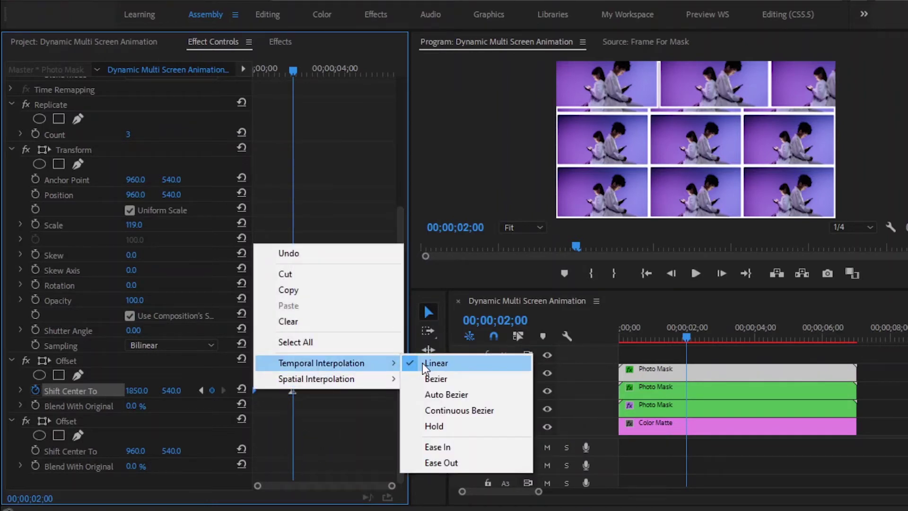
pyautogui.click(434, 461)
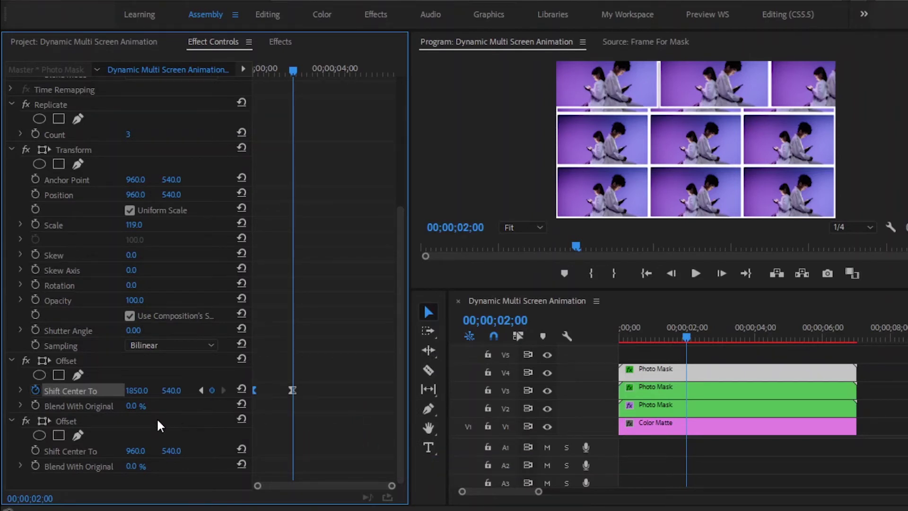
# Drag the velocity handle left so the slide's speed peaks early, around 15510
pyautogui.click(21, 391)
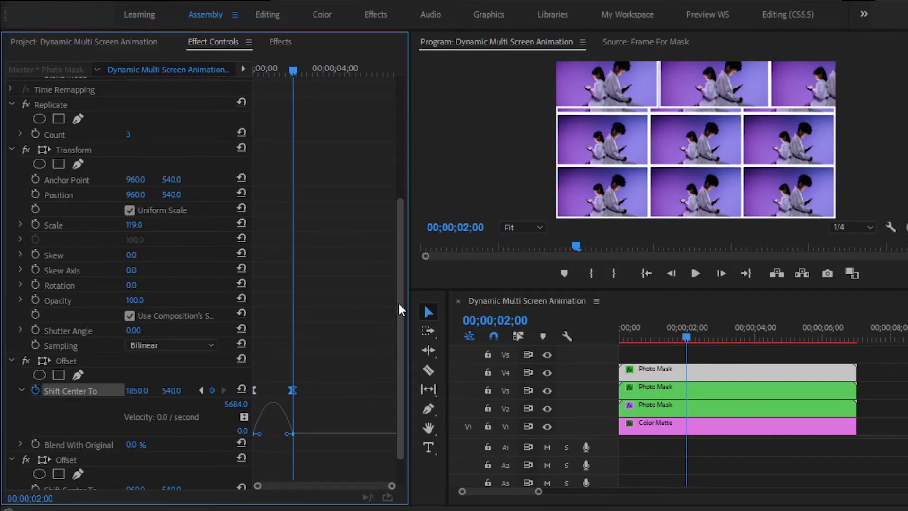
pyautogui.moveTo(399, 308); pyautogui.dragTo(408, 390)
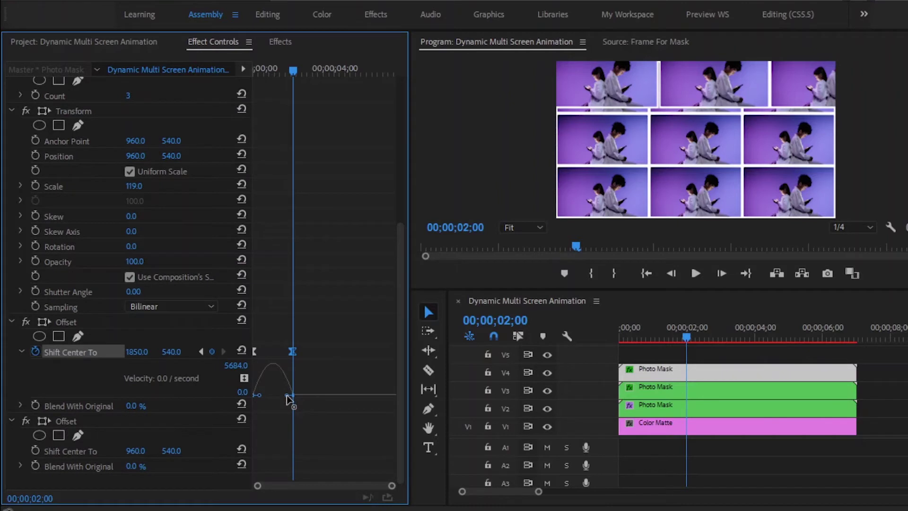
pyautogui.moveTo(286, 395); pyautogui.dragTo(271, 394)
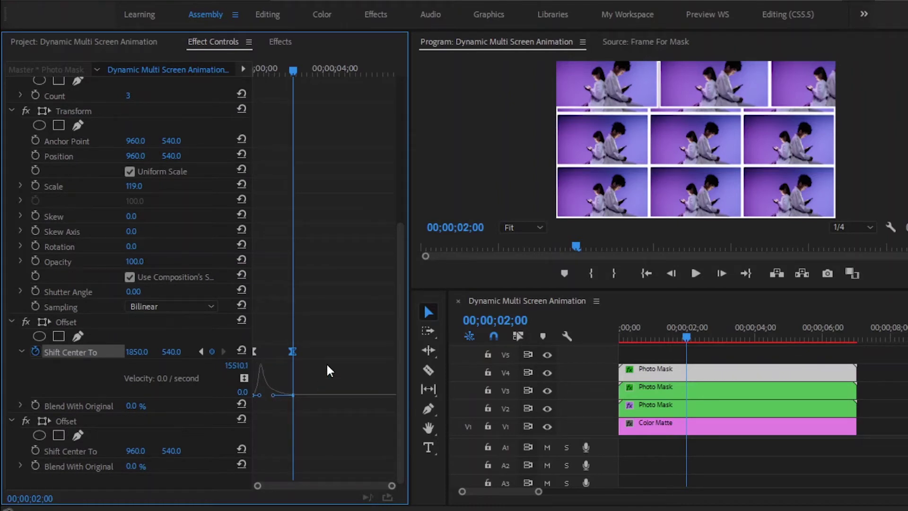
pyautogui.click(21, 351)
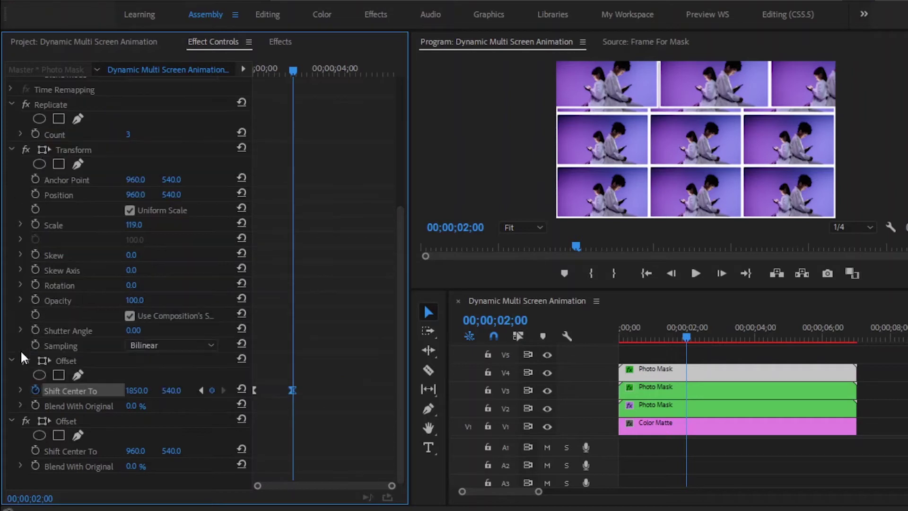
# Keyframe the second Offset's Shift Center To at 01;00 and set X to 1660 at 03;00
pyautogui.moveTo(294, 70); pyautogui.dragTo(273, 74)
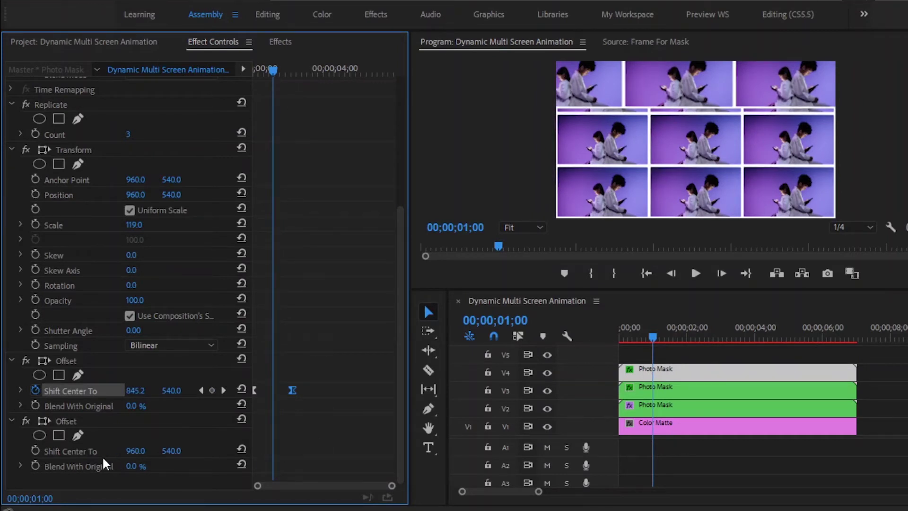
pyautogui.click(36, 450)
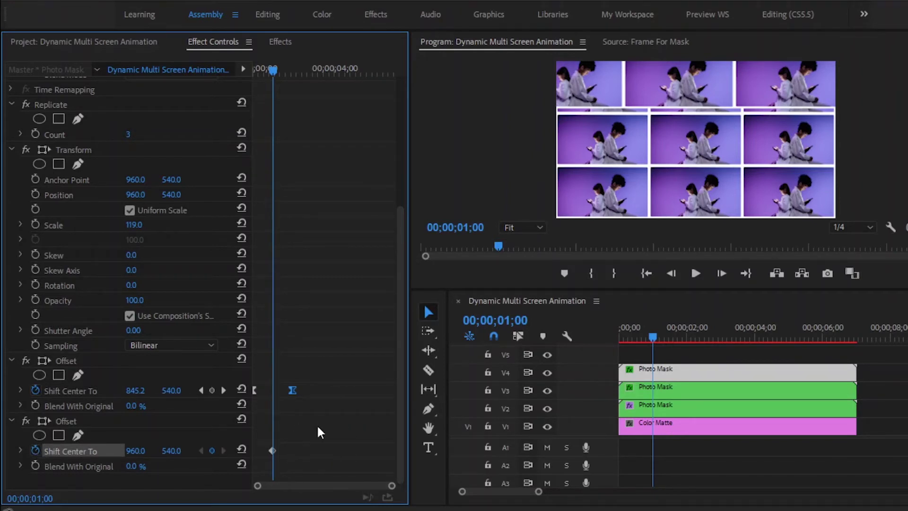
pyautogui.moveTo(273, 72); pyautogui.dragTo(316, 96)
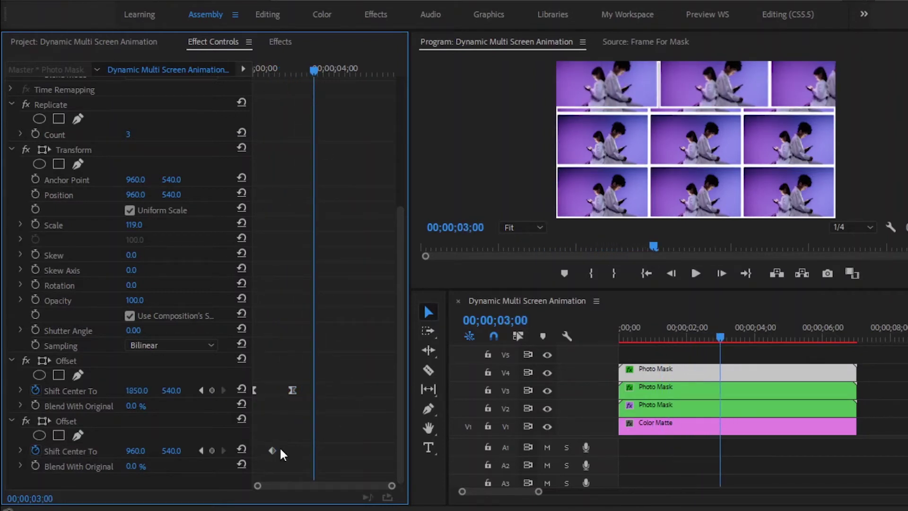
pyautogui.click(136, 451)
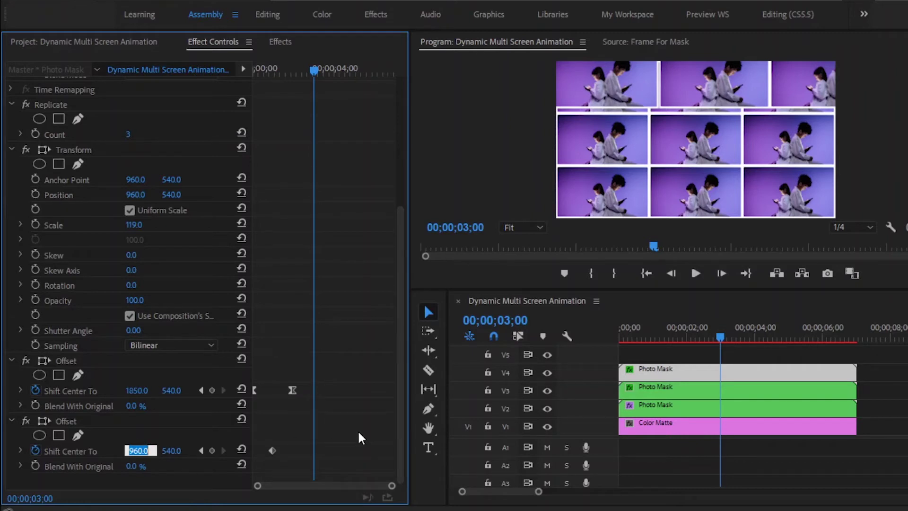
pyautogui.write('1660')
pyautogui.press('Return')
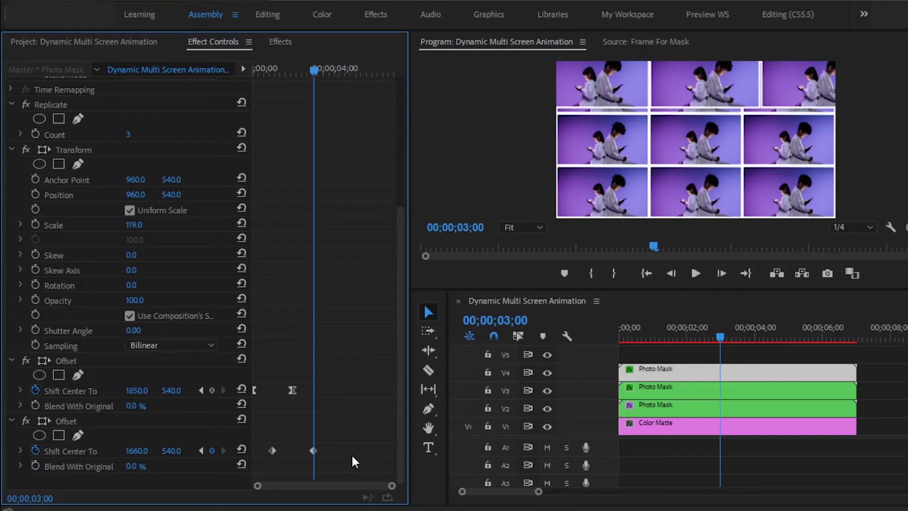
# Apply Ease In to the three-second keyframe and Ease Out to the one-second keyframe
pyautogui.rightClick(315, 452)
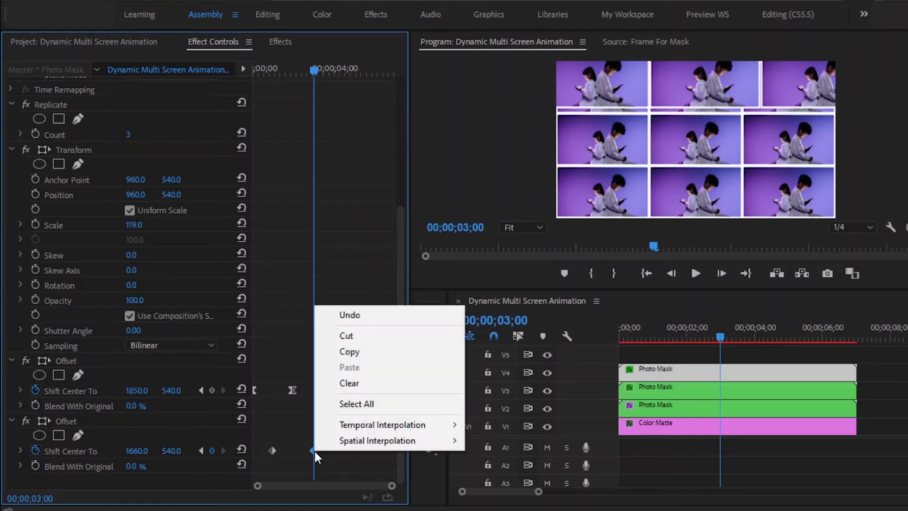
pyautogui.moveTo(359, 426)
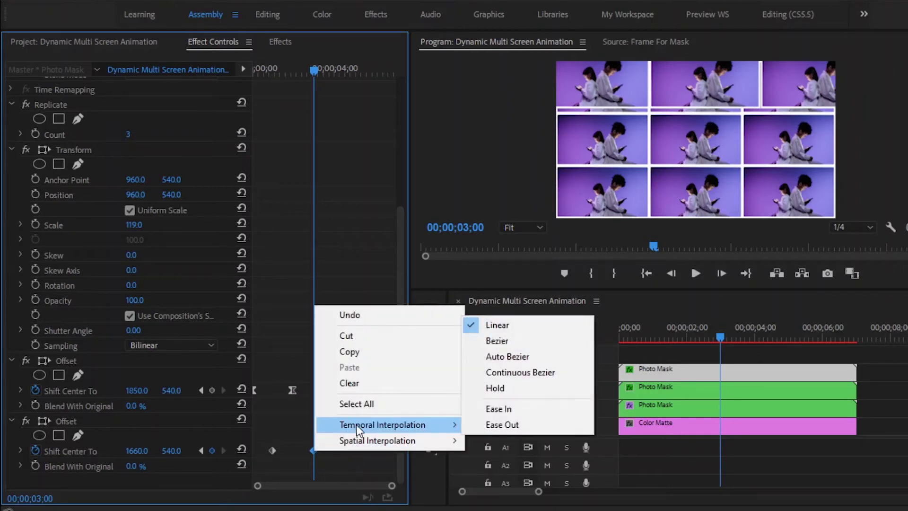
pyautogui.click(500, 410)
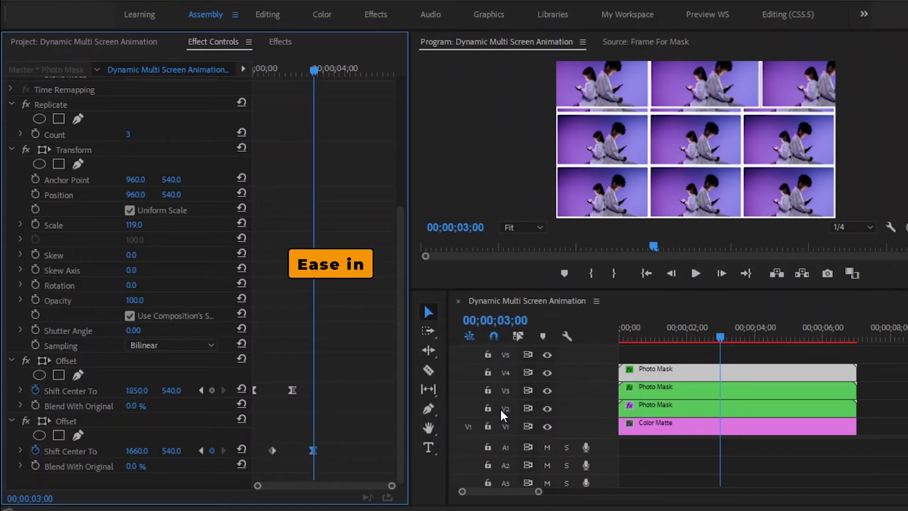
pyautogui.rightClick(273, 452)
pyautogui.moveTo(305, 432)
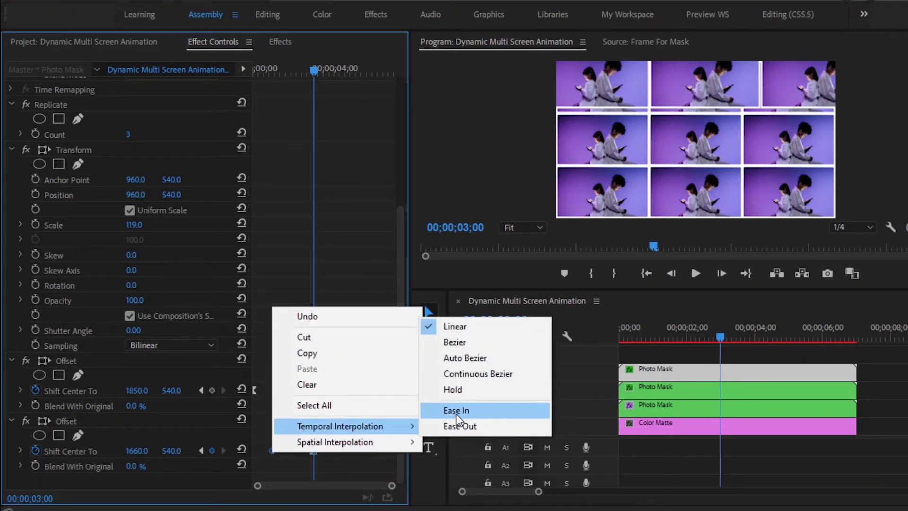
pyautogui.click(457, 428)
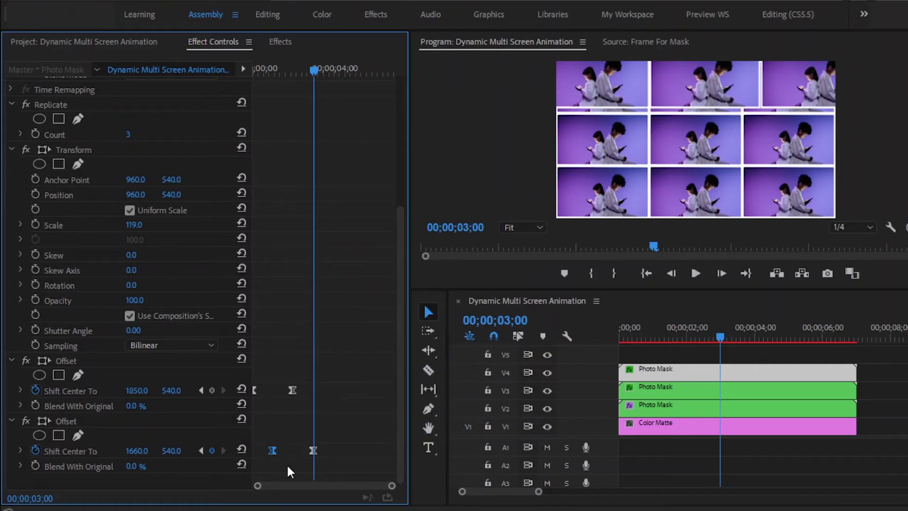
# Drag the second shift's velocity handle left so its speed peaks earlier
pyautogui.click(21, 451)
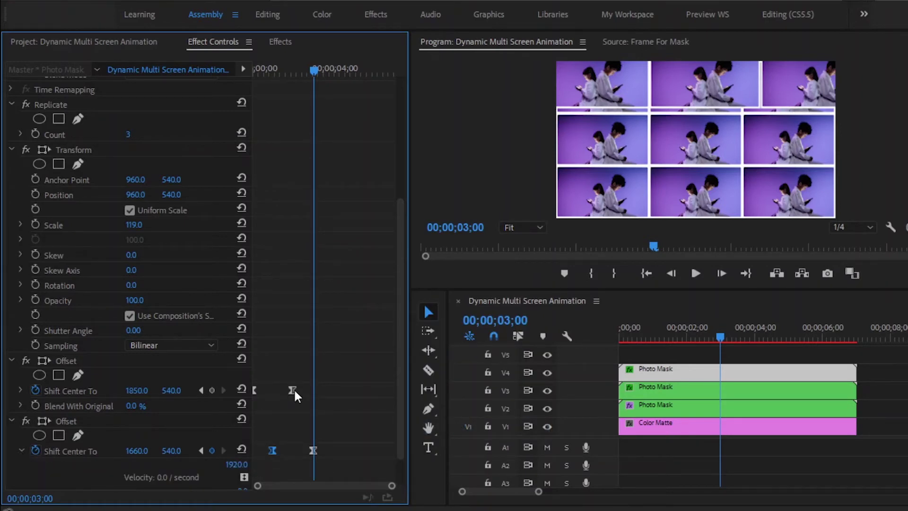
pyautogui.scroll(-2, 401, 251)
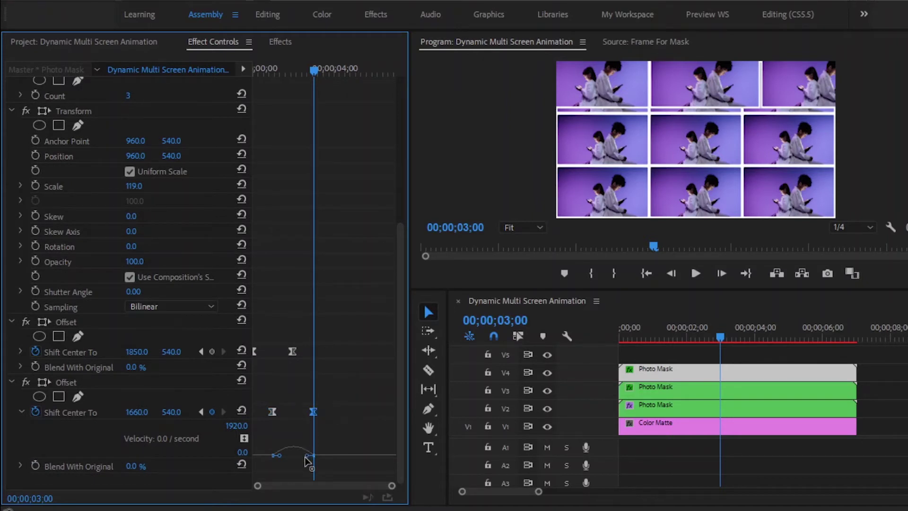
pyautogui.moveTo(305, 457); pyautogui.dragTo(291, 457)
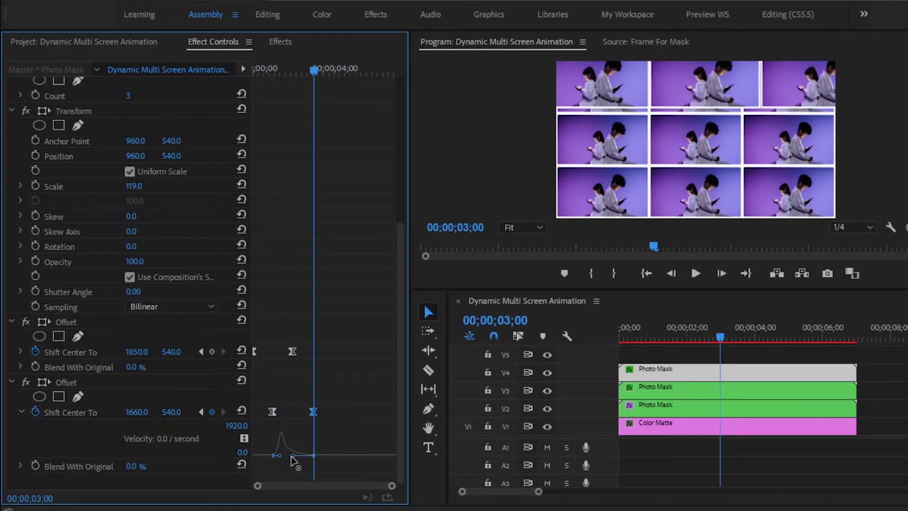
pyautogui.click(360, 439)
# Apply Distort > Transform to the V3 Photo Mask clip
pyautogui.click(653, 395)
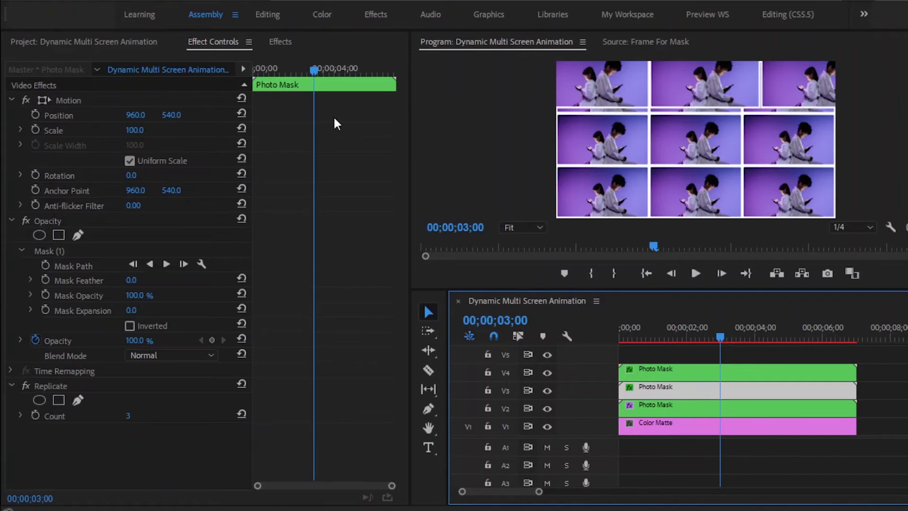
pyautogui.click(281, 42)
pyautogui.click(148, 61)
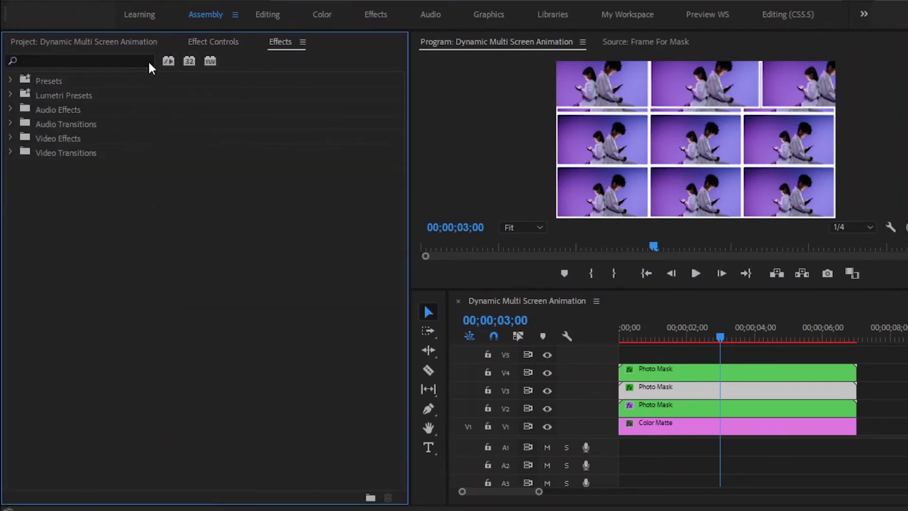
pyautogui.click(133, 60)
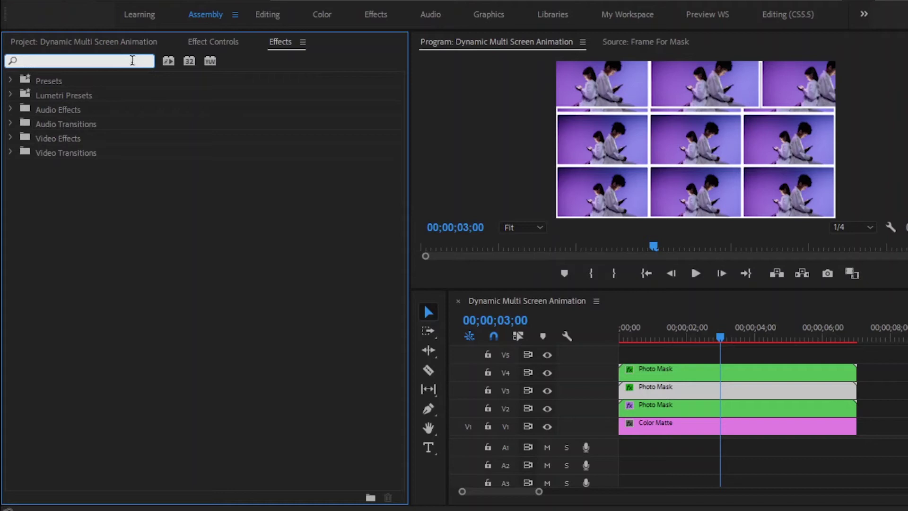
pyautogui.write('trans')
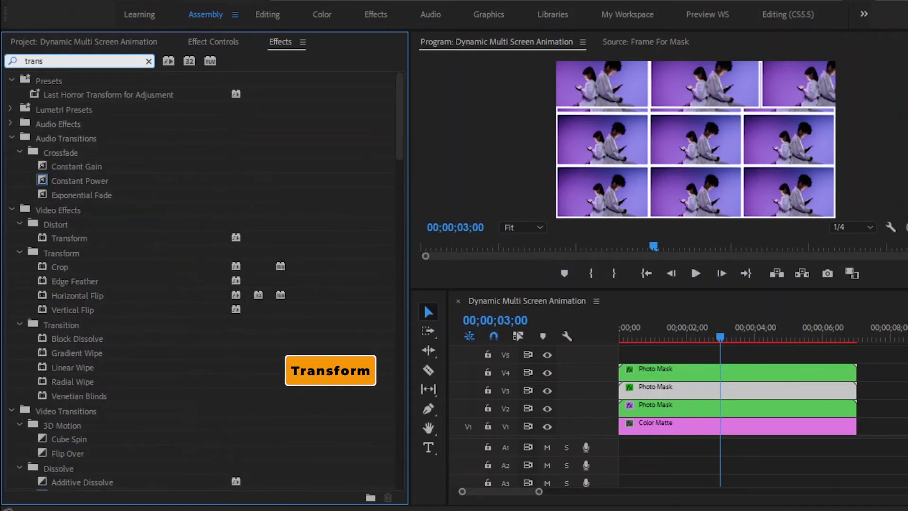
pyautogui.write('f')
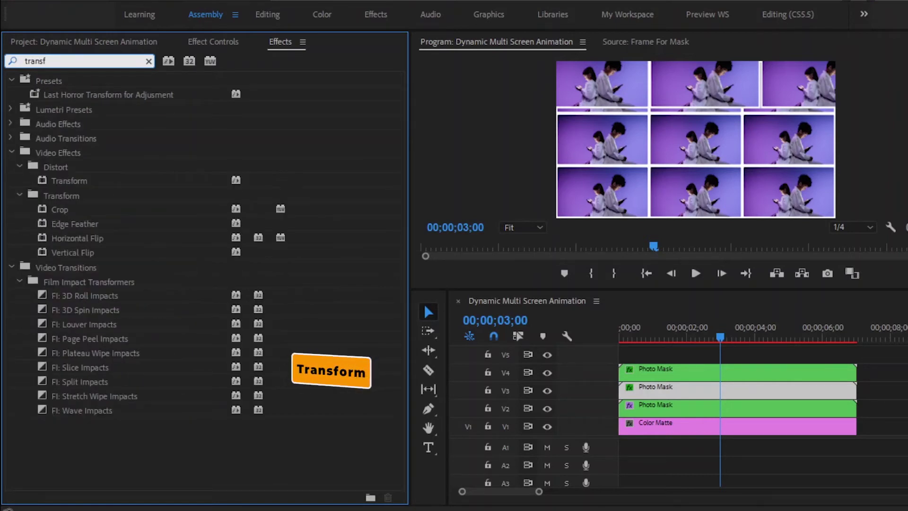
pyautogui.click(72, 182)
pyautogui.moveTo(73, 184); pyautogui.dragTo(626, 394)
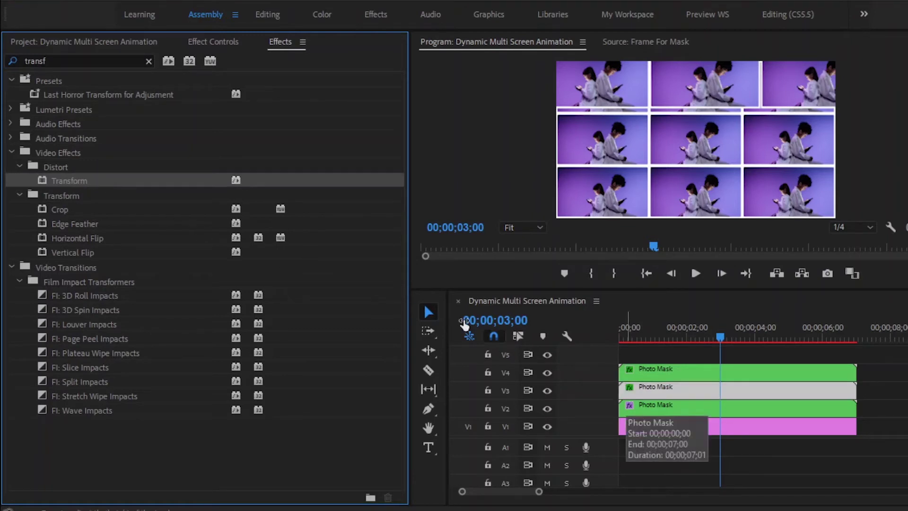
# Apply the Offset effect to the V3 Photo Mask clip
pyautogui.click(149, 61)
pyautogui.click(134, 59)
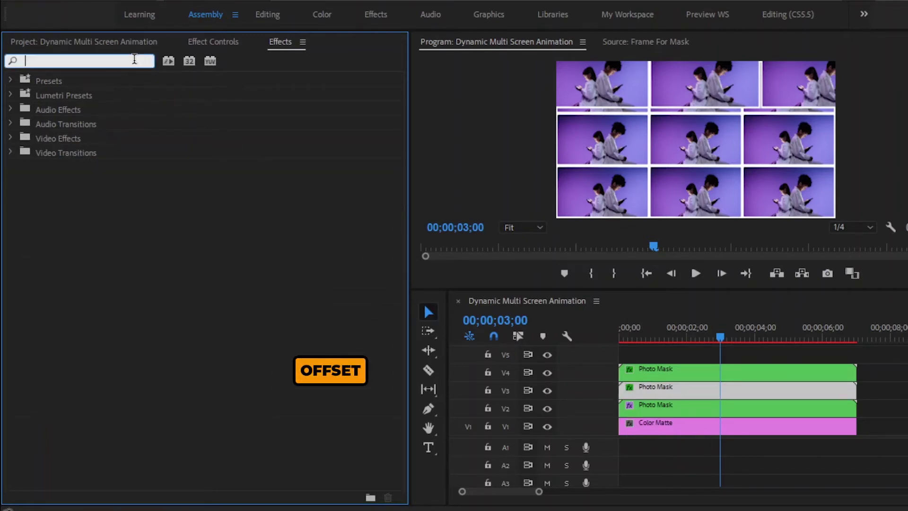
pyautogui.write('off')
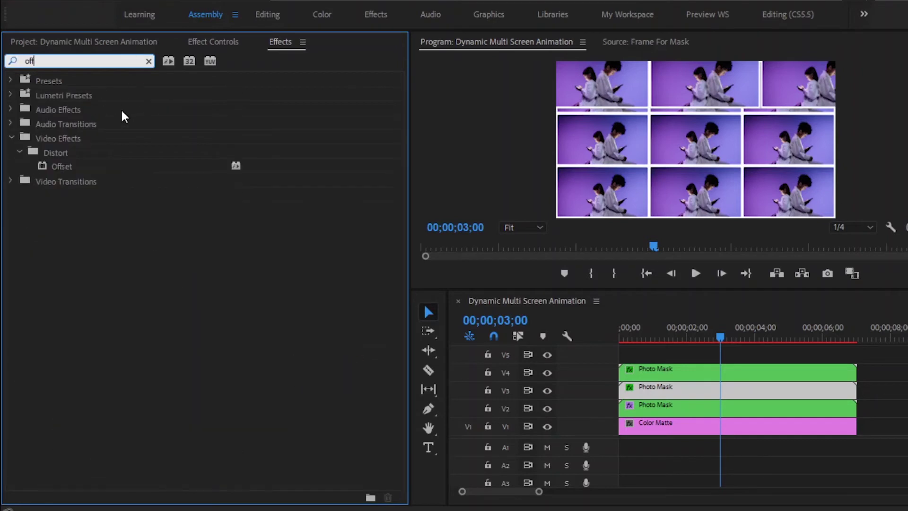
pyautogui.moveTo(62, 169); pyautogui.dragTo(627, 387)
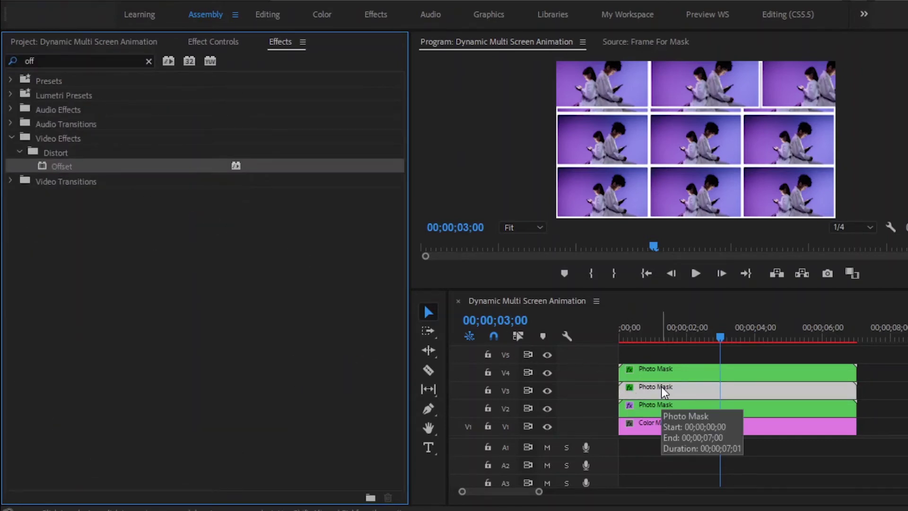
pyautogui.click(226, 46)
# Set the first Transform's Scale to 119 on the V3 clip
pyautogui.moveTo(399, 122); pyautogui.dragTo(409, 284)
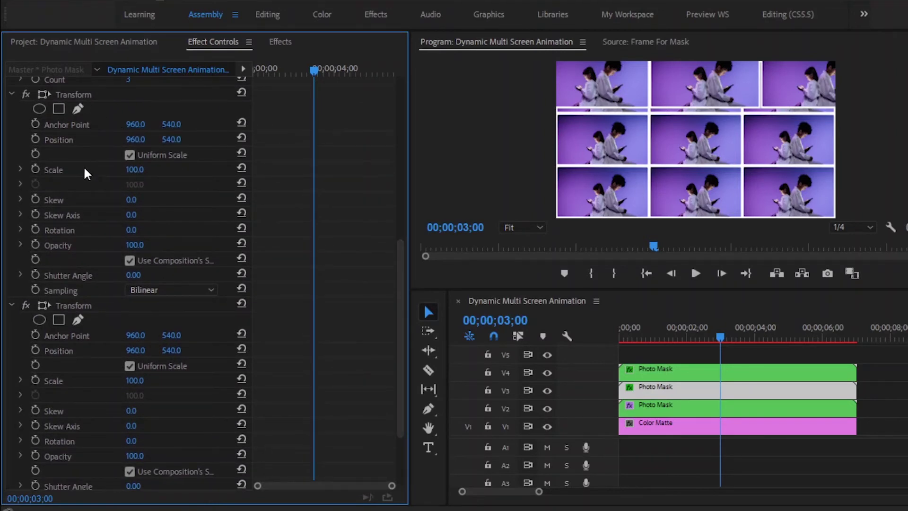
pyautogui.click(137, 170)
pyautogui.write('119')
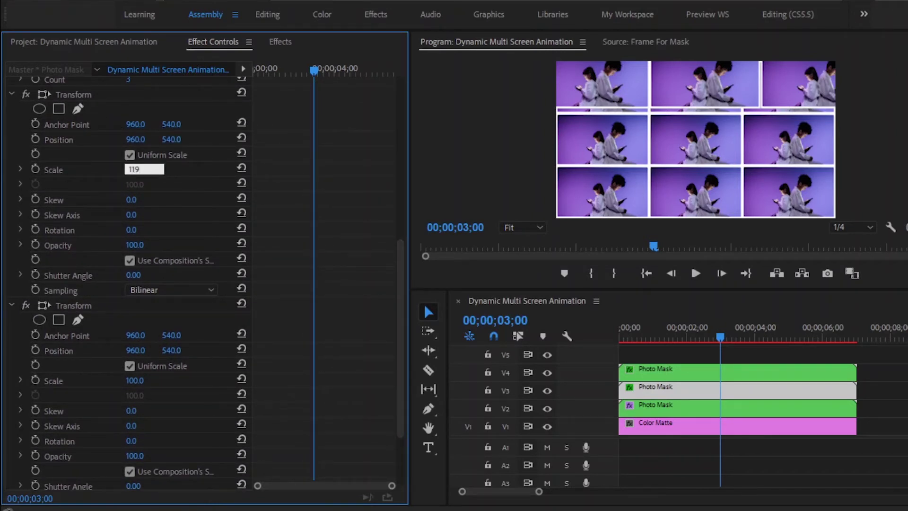
pyautogui.press('Return')
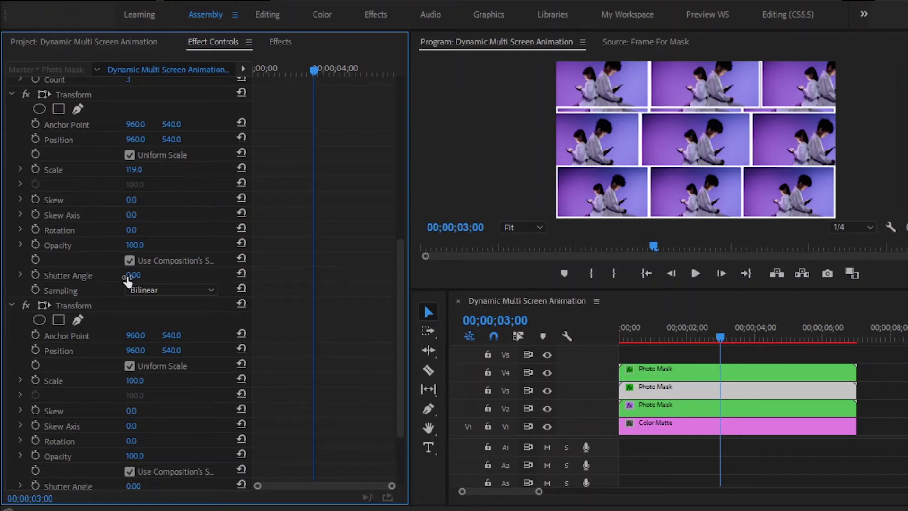
# Delete the duplicate Transform and start keyframing Offset's Shift Center To at 3 seconds
pyautogui.click(88, 305)
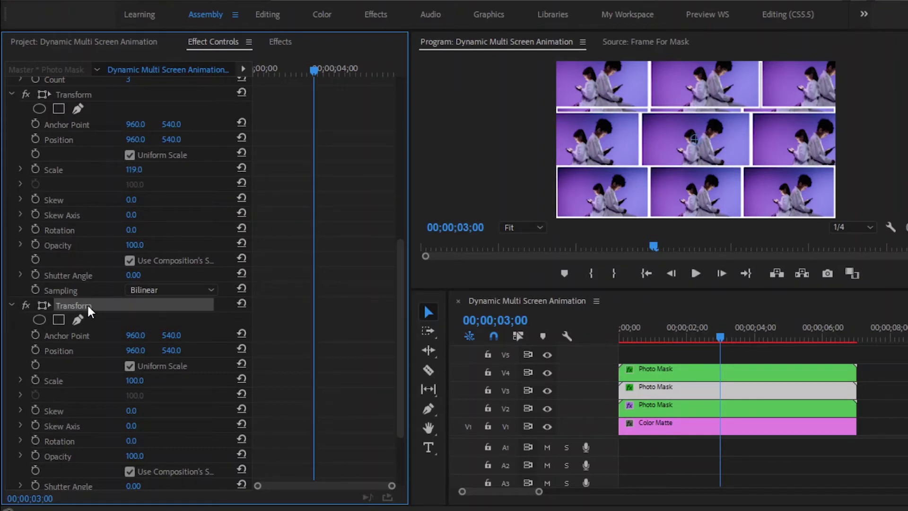
pyautogui.press('Delete')
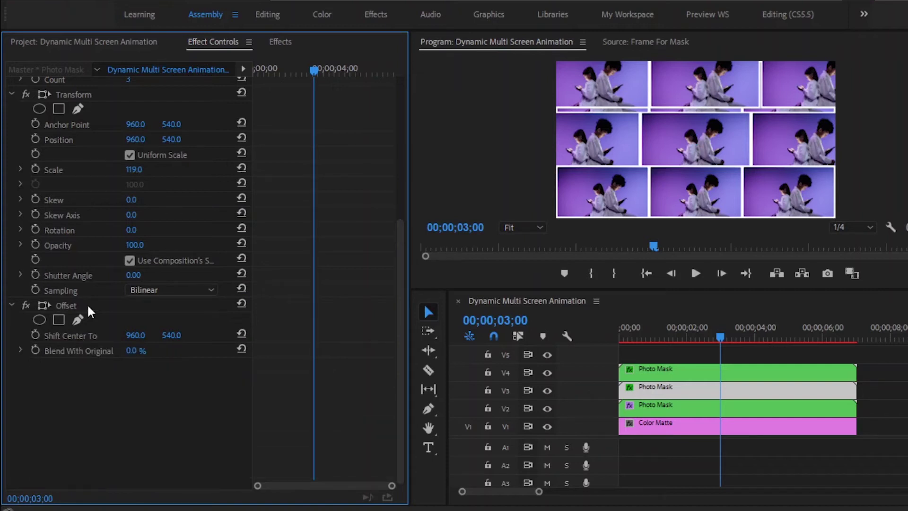
pyautogui.click(79, 305)
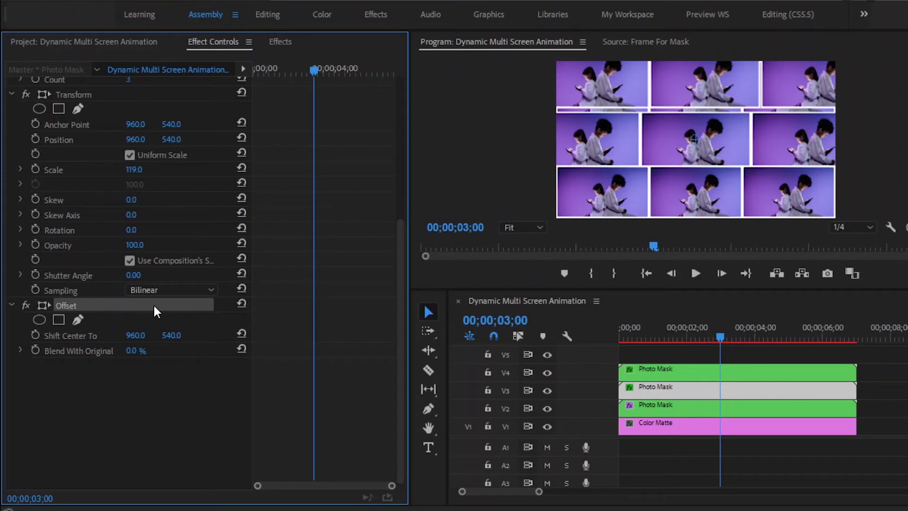
pyautogui.click(41, 333)
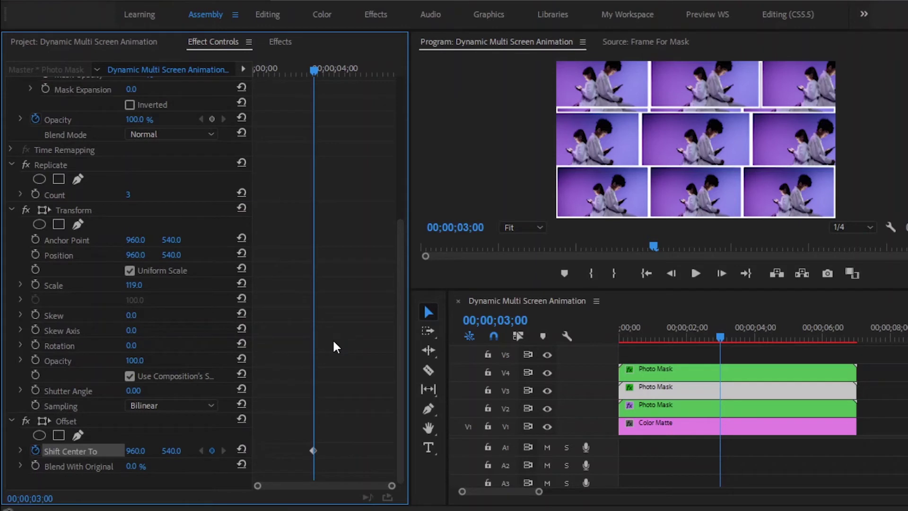
# Set Shift Center To X to -2651 and move that keyframe to the clip start
pyautogui.click(140, 448)
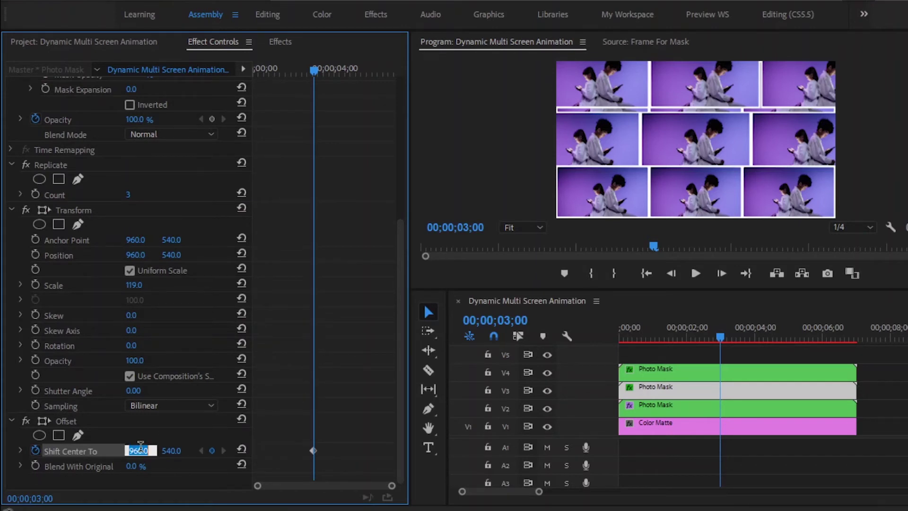
pyautogui.write('-2651')
pyautogui.press('Return')
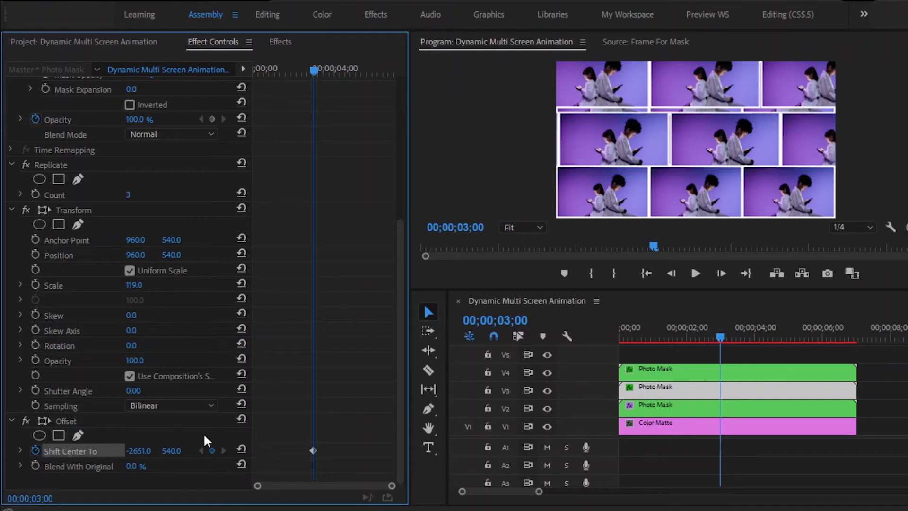
pyautogui.moveTo(313, 449); pyautogui.dragTo(249, 456)
# Add a Shift Center To keyframe at 2 seconds with X set to 960
pyautogui.moveTo(314, 70); pyautogui.dragTo(295, 70)
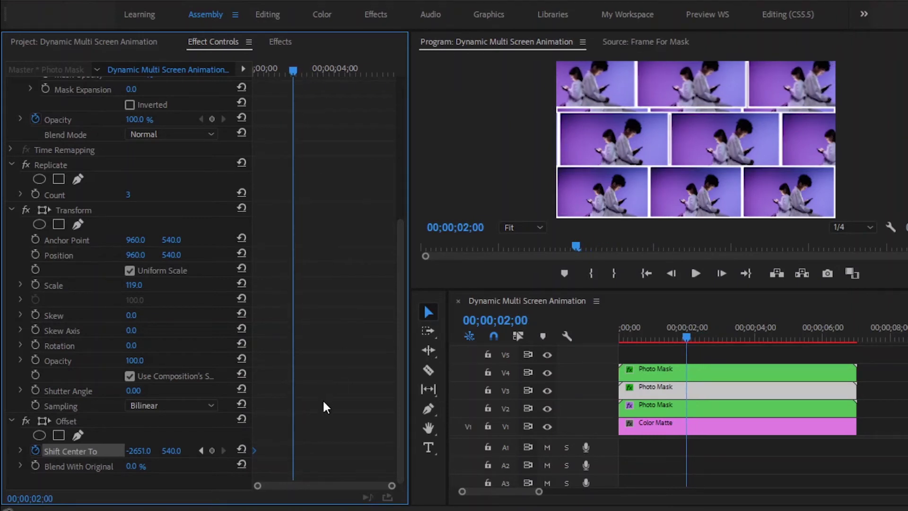
pyautogui.click(211, 450)
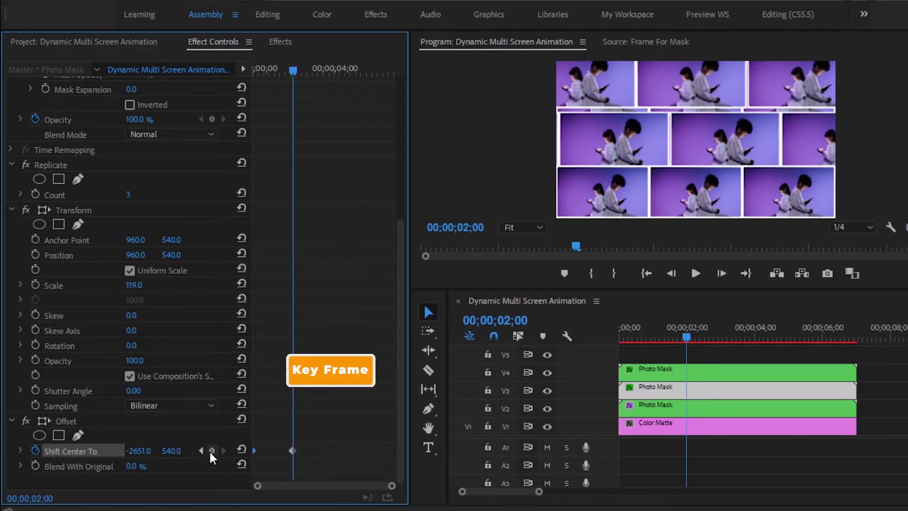
pyautogui.click(144, 450)
pyautogui.write('960')
pyautogui.press('Return')
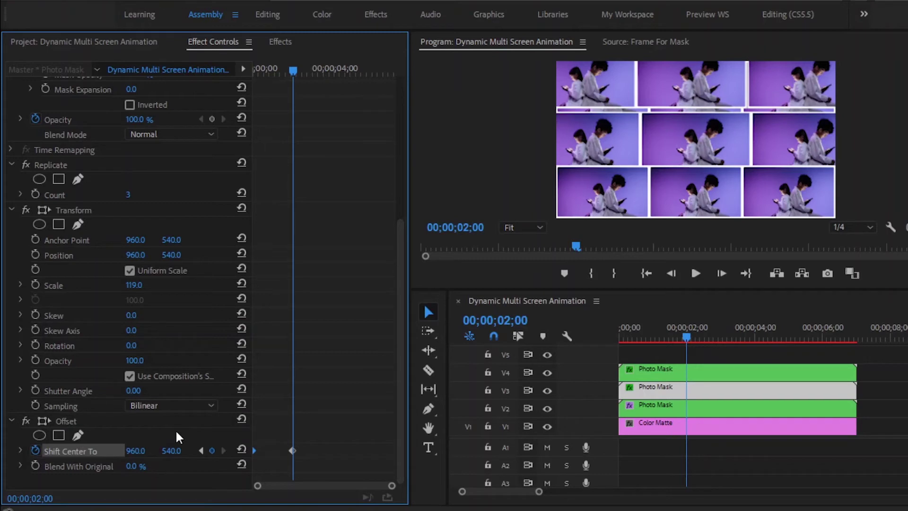
# Apply Ease In to the 2-second keyframe and Ease Out to the starting keyframe
pyautogui.rightClick(292, 452)
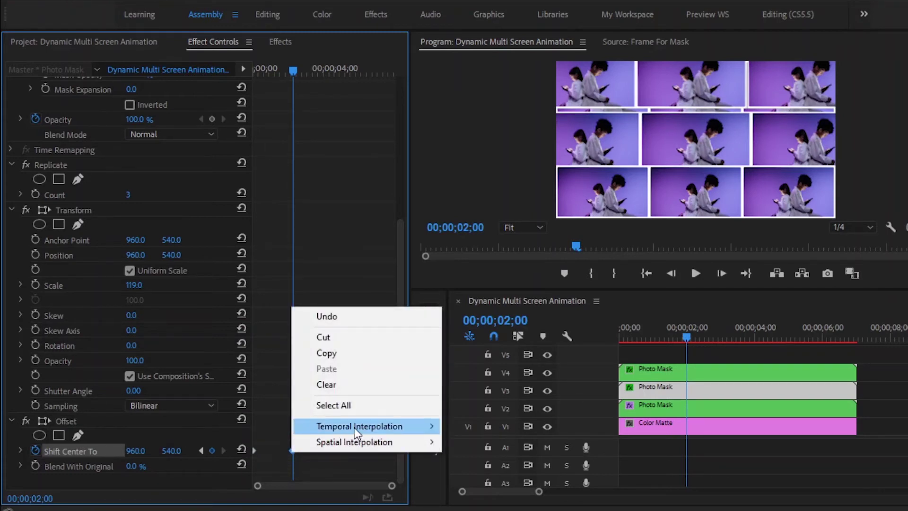
pyautogui.moveTo(374, 427)
pyautogui.click(464, 411)
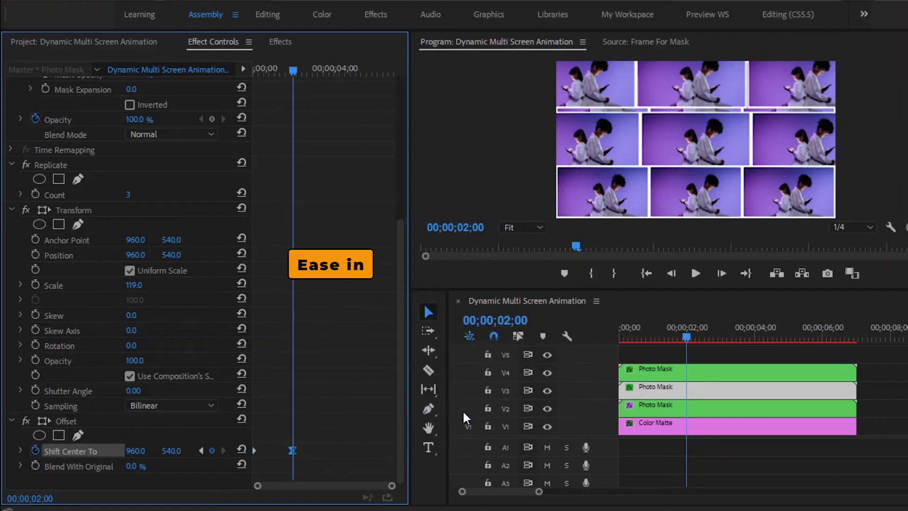
pyautogui.rightClick(255, 451)
pyautogui.moveTo(398, 425)
pyautogui.click(442, 423)
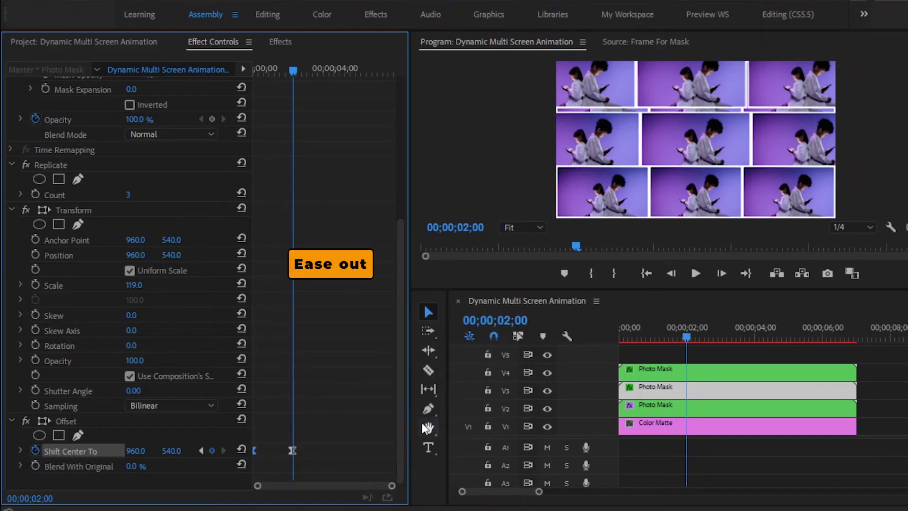
# Drag the velocity handle left so the slide starts fast, peaking near 7199.5
pyautogui.click(21, 450)
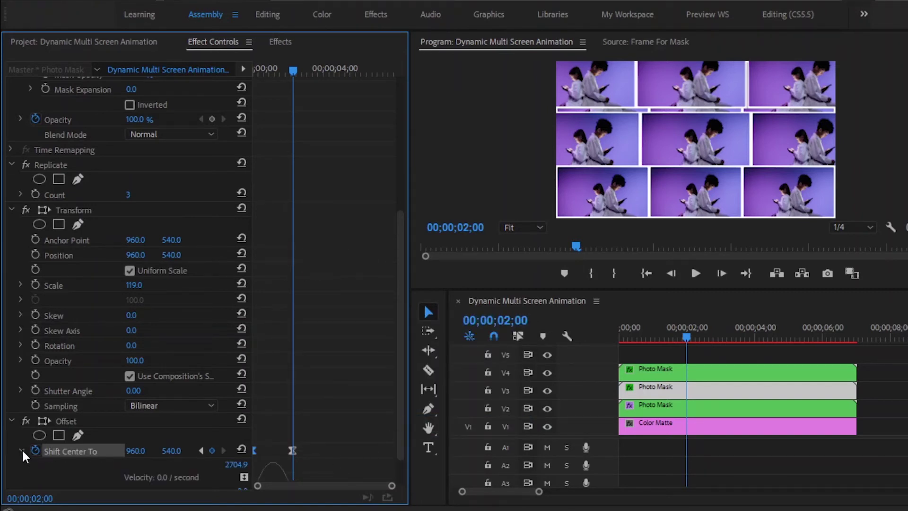
pyautogui.moveTo(398, 256); pyautogui.dragTo(400, 345)
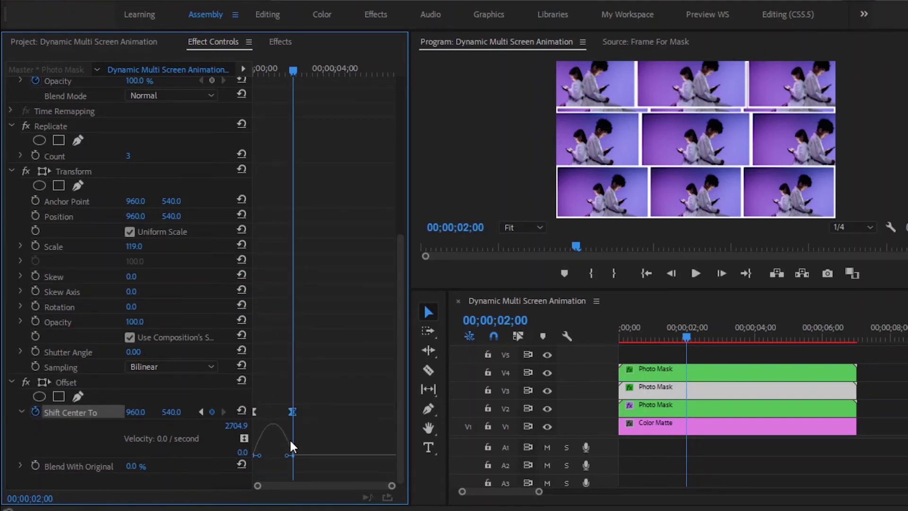
pyautogui.moveTo(287, 456); pyautogui.dragTo(267, 456)
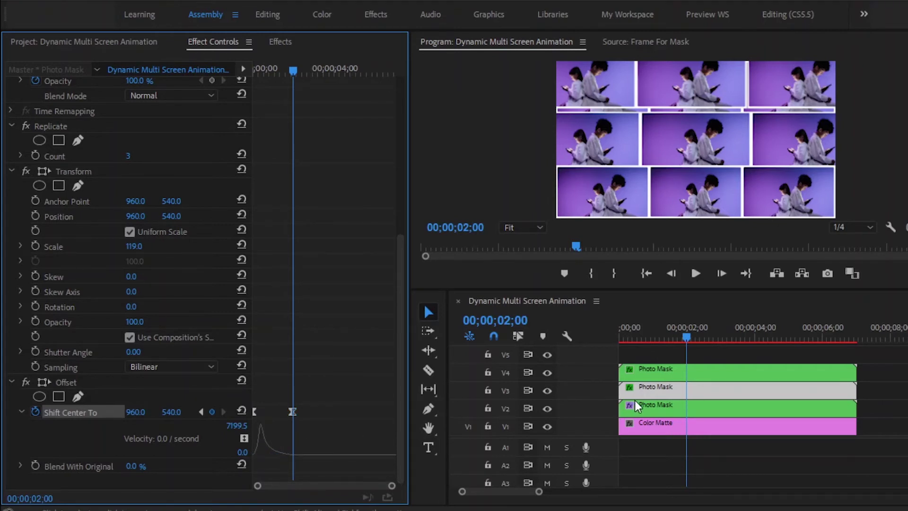
pyautogui.click(652, 409)
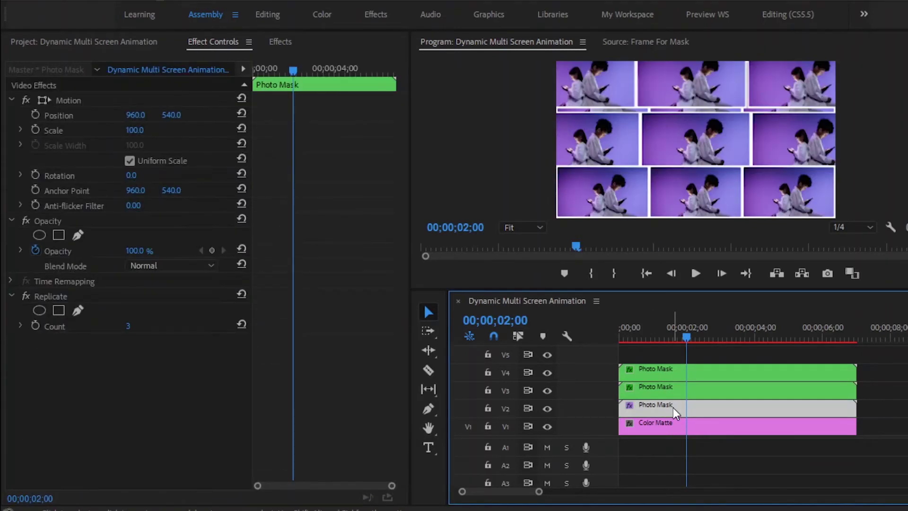
# Search 'transf' and apply the Transform effect to the V2 Photo Mask clip
pyautogui.click(283, 42)
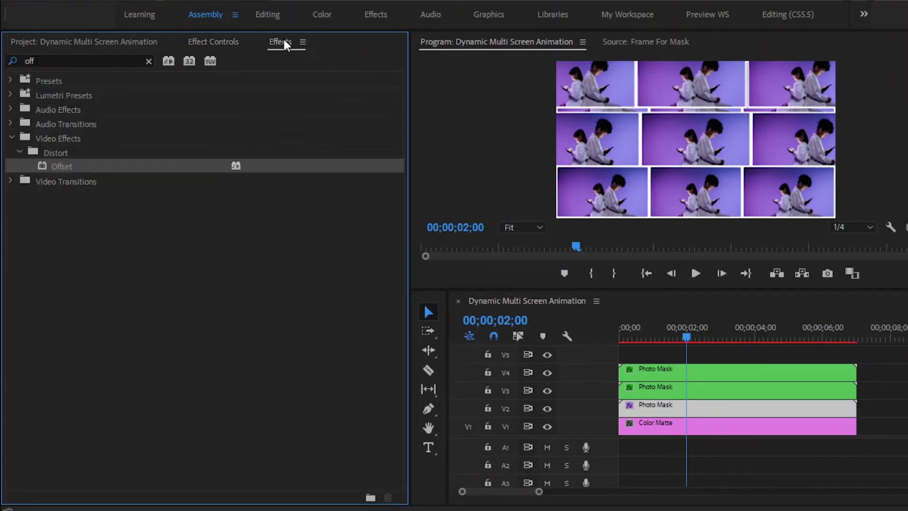
pyautogui.click(149, 61)
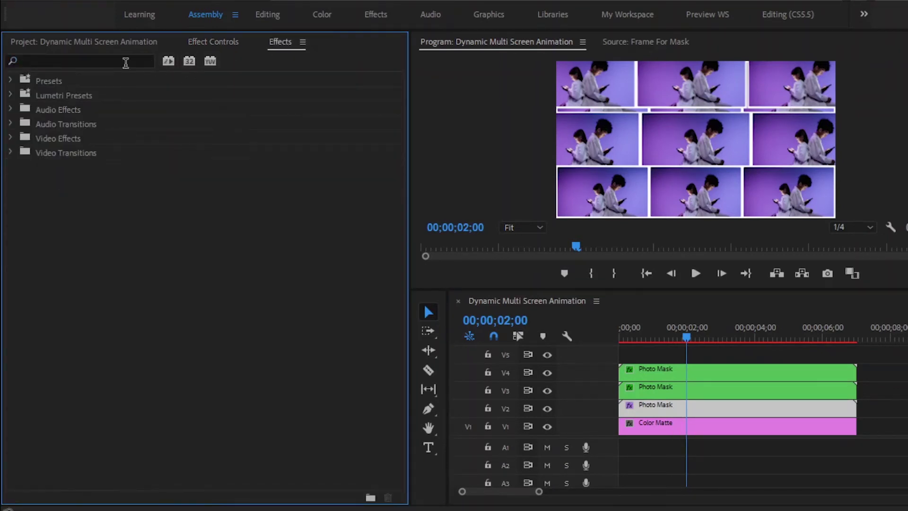
pyautogui.click(126, 63)
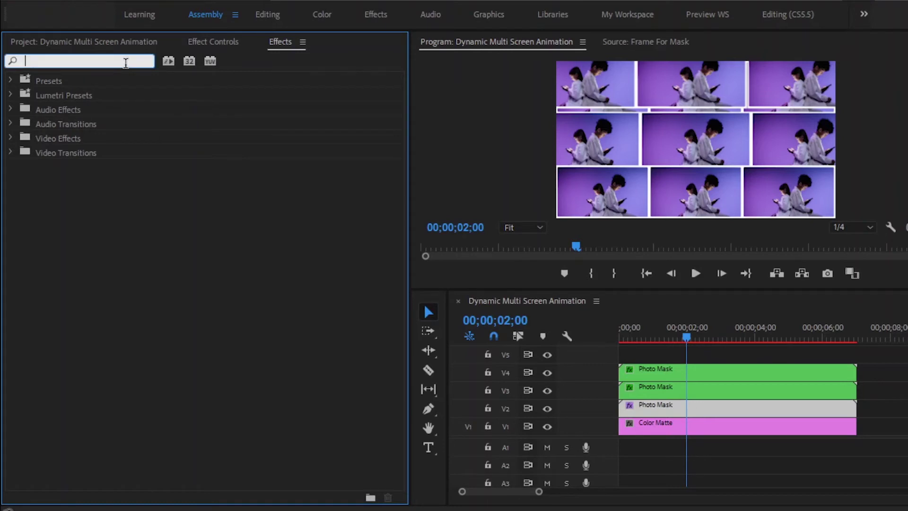
pyautogui.write('transf')
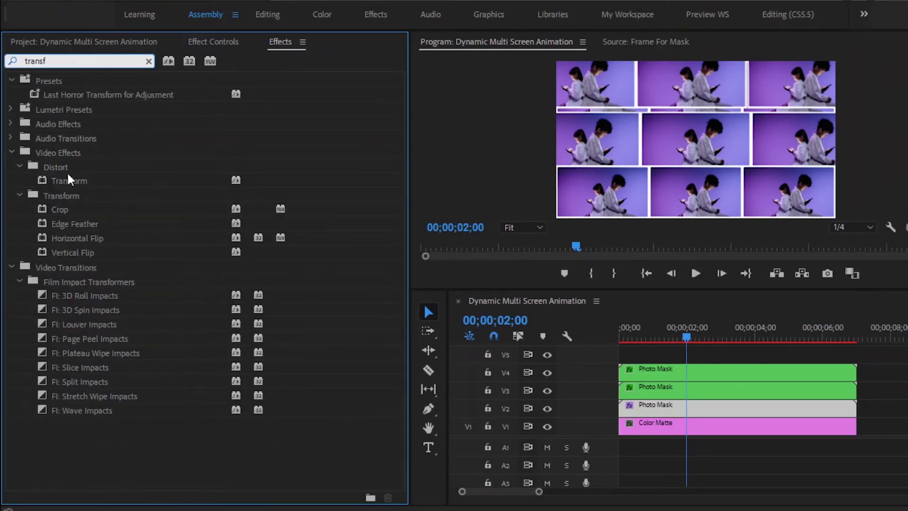
pyautogui.moveTo(69, 182); pyautogui.dragTo(639, 409)
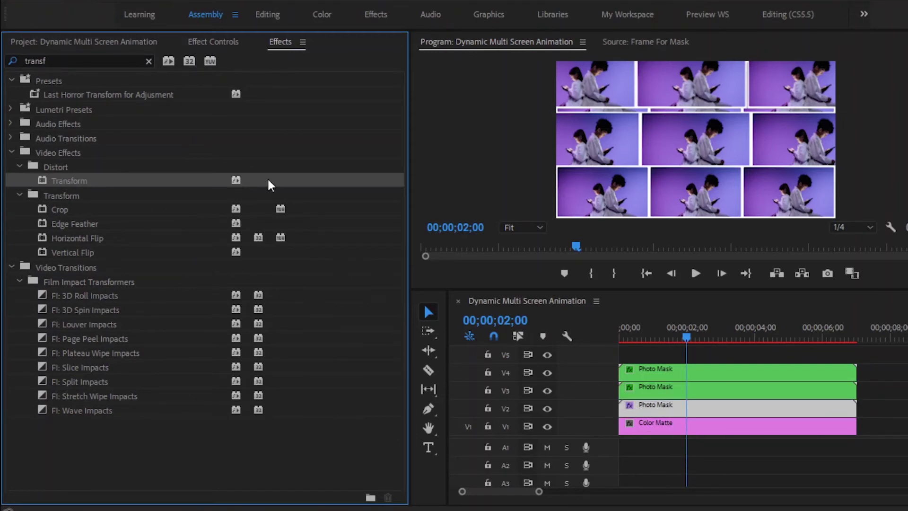
# Search 'offs' and apply the Offset effect to the same V2 clip
pyautogui.click(148, 60)
pyautogui.click(129, 60)
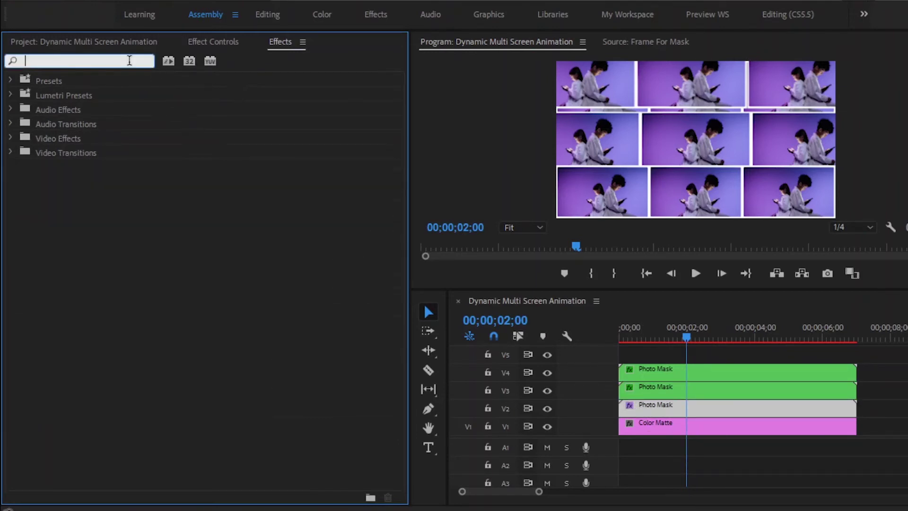
pyautogui.write('offs')
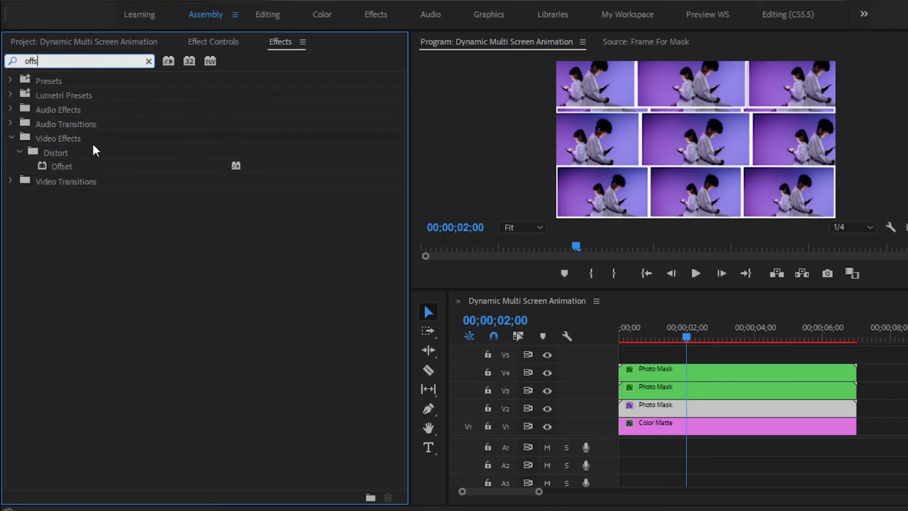
pyautogui.moveTo(59, 165); pyautogui.dragTo(632, 404)
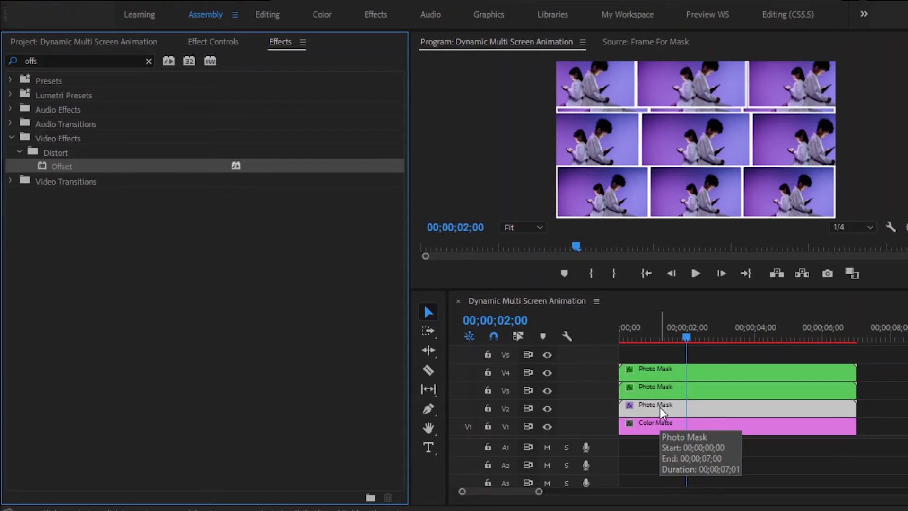
pyautogui.click(210, 42)
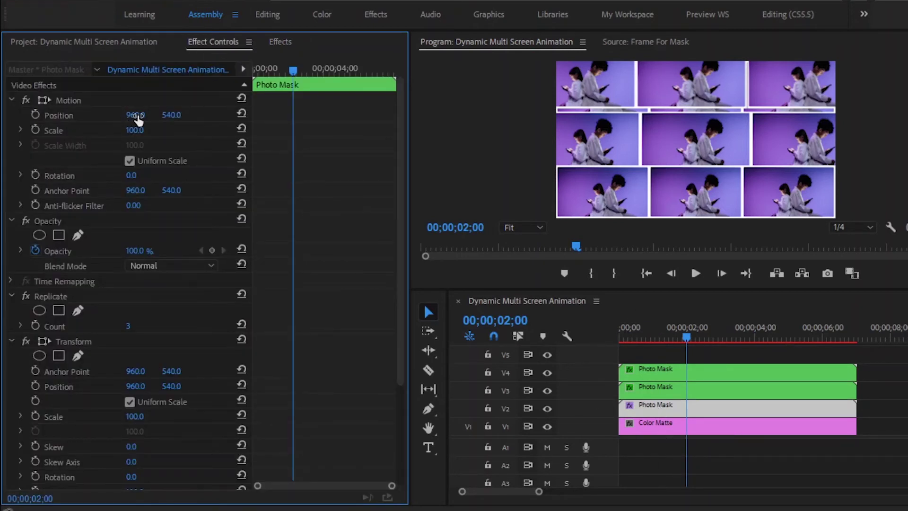
# Set the clip's Motion Position Y to 1397
pyautogui.click(175, 120)
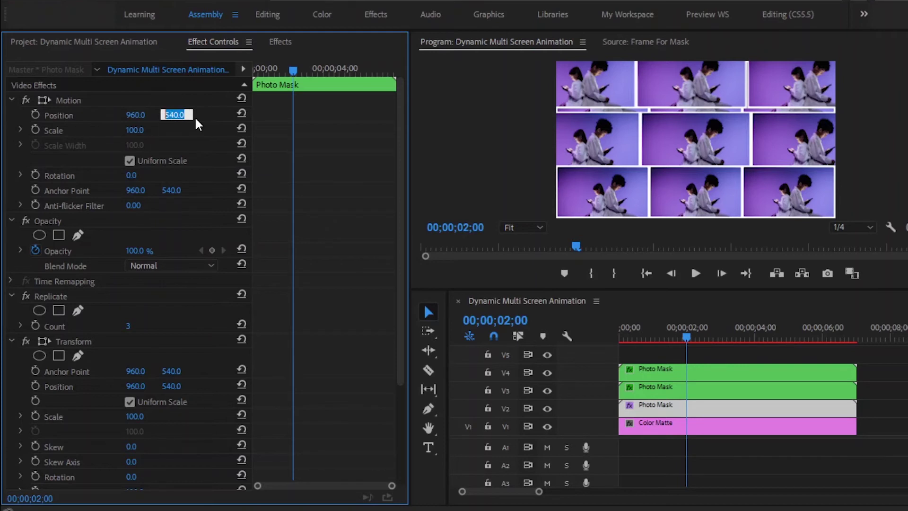
pyautogui.write('1397')
pyautogui.press('Return')
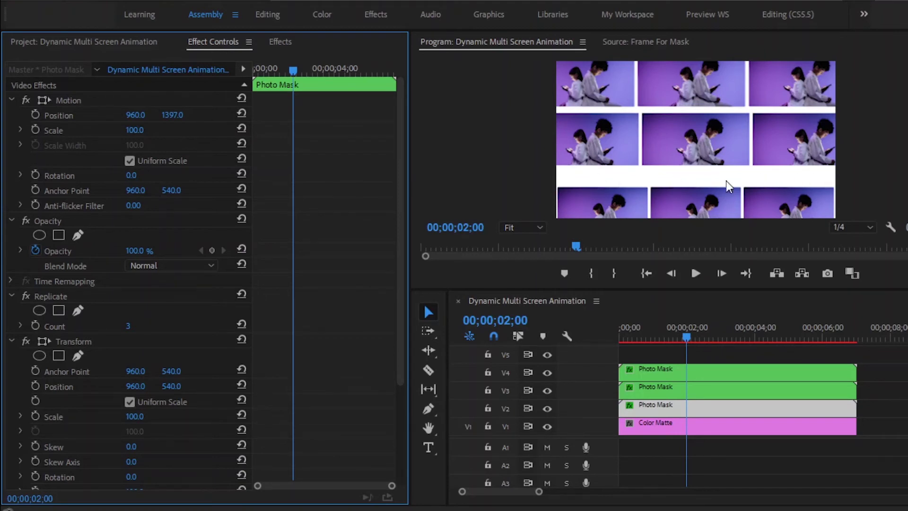
pyautogui.moveTo(401, 147); pyautogui.dragTo(401, 277)
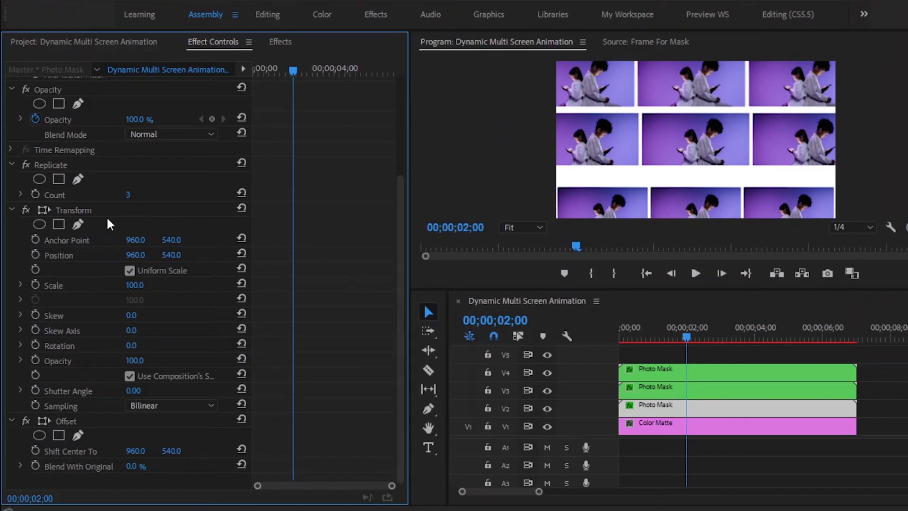
# Set Transform Scale to 119 and start Shift Center To keyframing at the sequence start
pyautogui.click(83, 211)
pyautogui.click(136, 286)
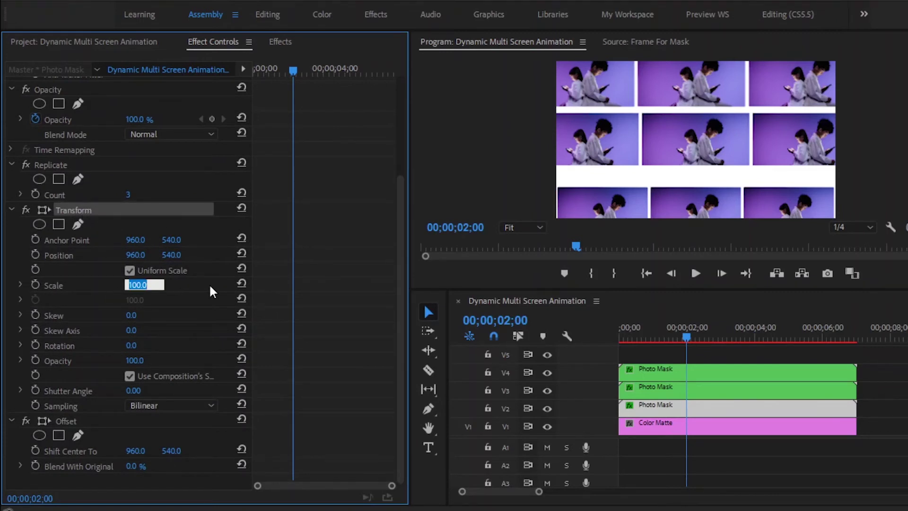
pyautogui.write('1')
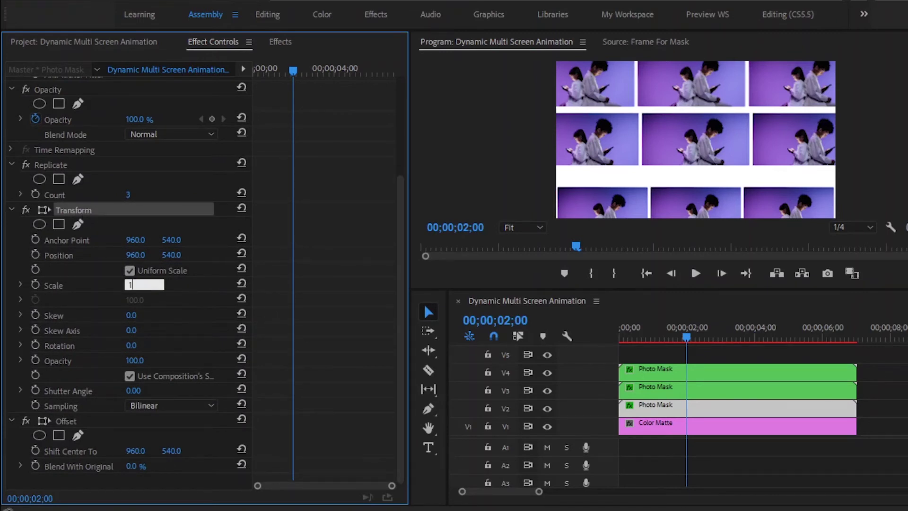
pyautogui.write('19')
pyautogui.press('Return')
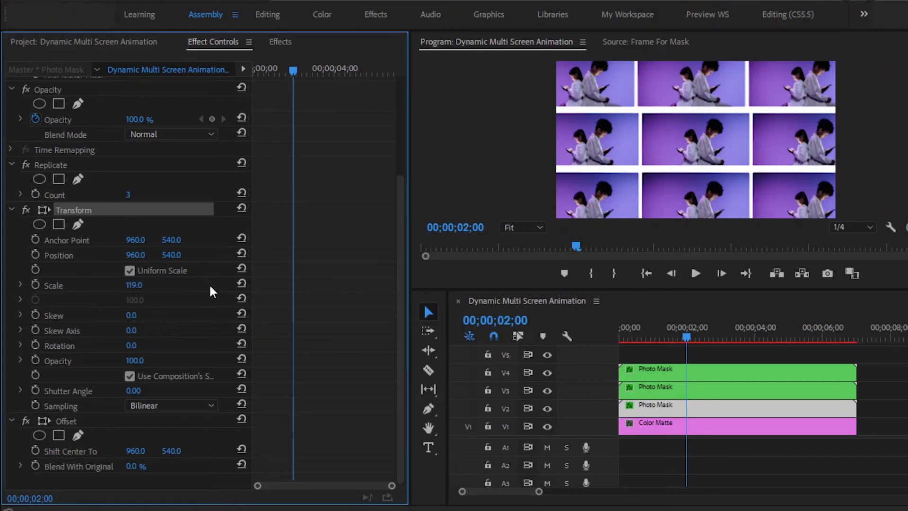
pyautogui.moveTo(291, 66); pyautogui.dragTo(249, 74)
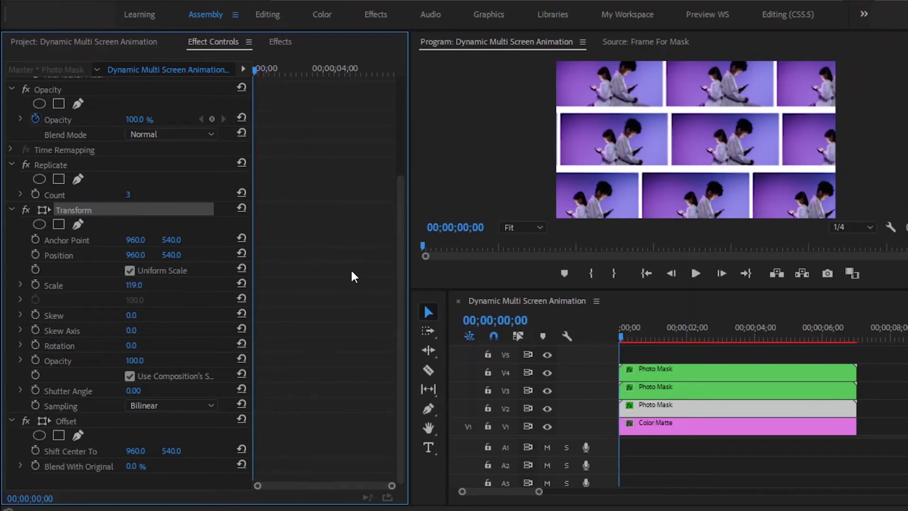
pyautogui.click(35, 449)
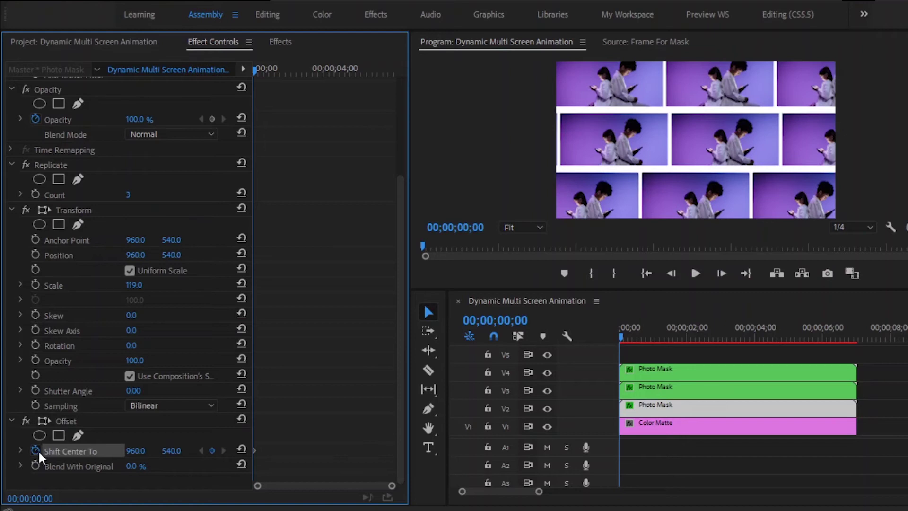
# Keyframe Shift Center To X at -6189 at 0s and 1850 at 2s
pyautogui.click(135, 451)
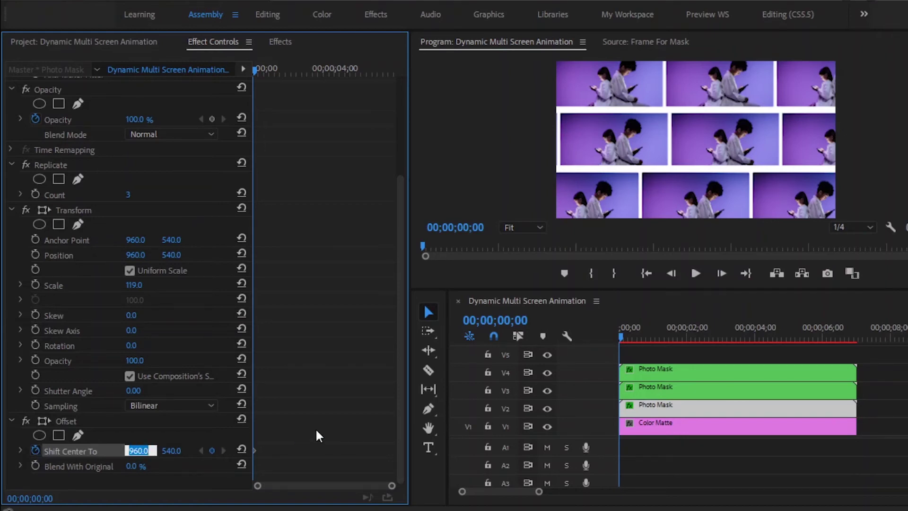
pyautogui.write('-6189')
pyautogui.press('Return')
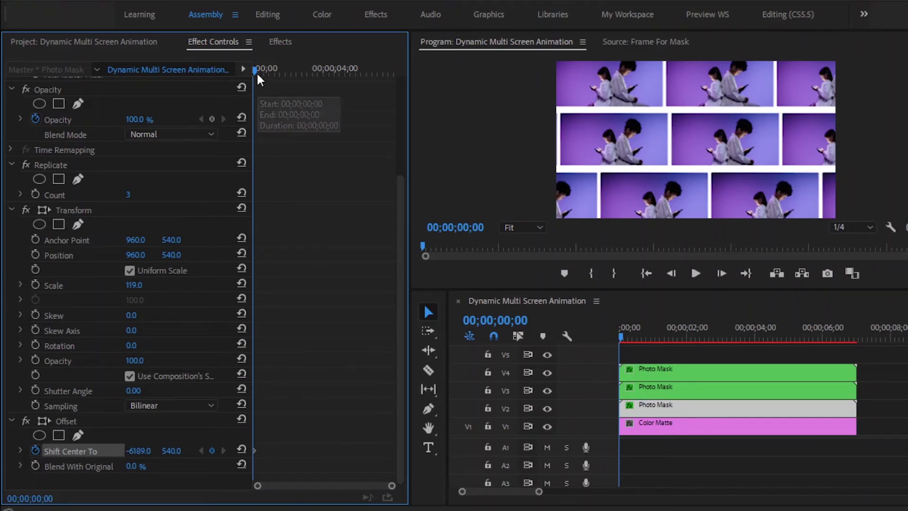
pyautogui.moveTo(257, 68); pyautogui.dragTo(296, 84)
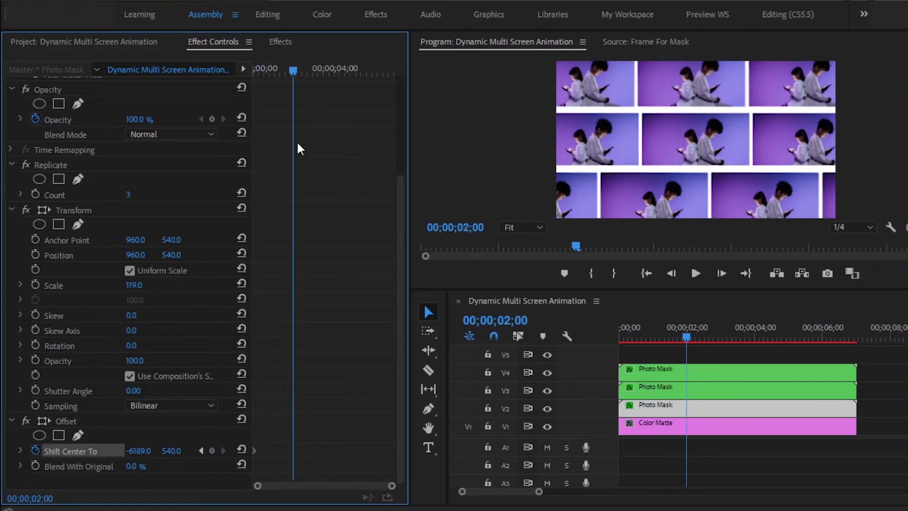
pyautogui.click(140, 450)
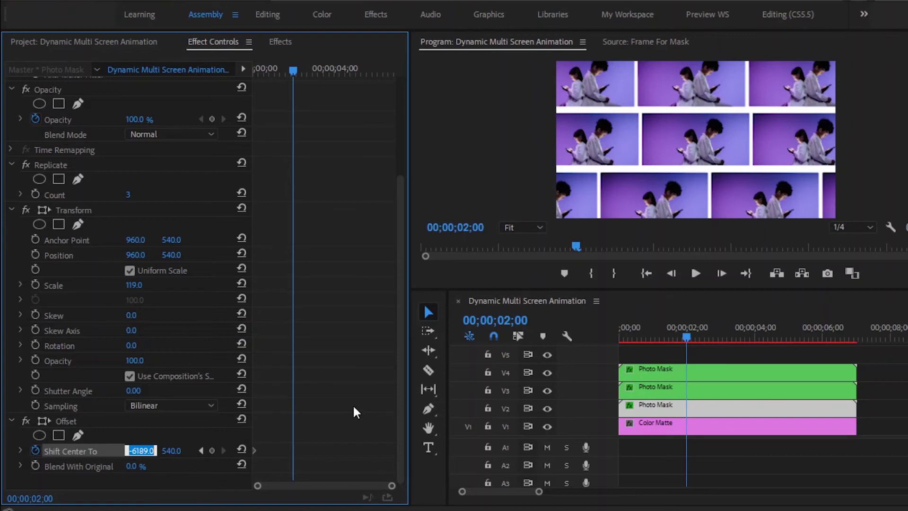
pyautogui.write('1850')
pyautogui.press('Return')
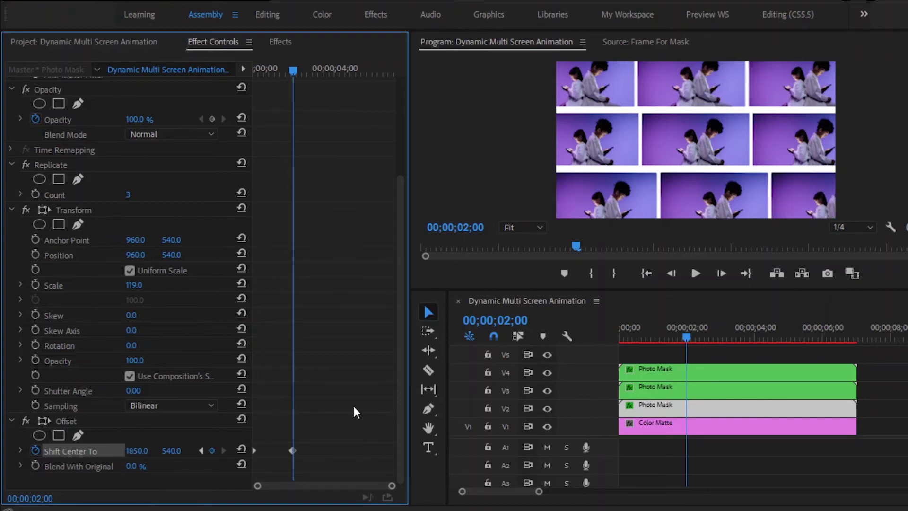
# Give the 2s keyframe Ease In and the first keyframe Ease Out
pyautogui.rightClick(292, 451)
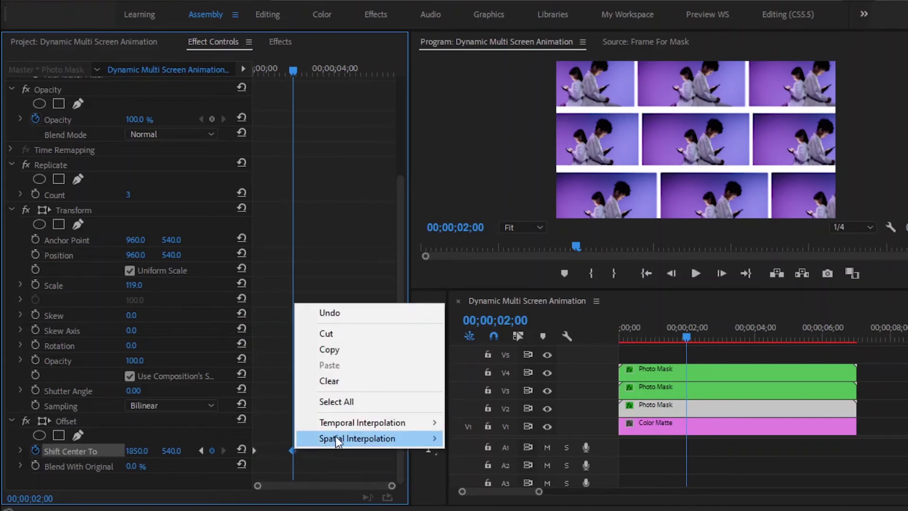
pyautogui.moveTo(355, 424)
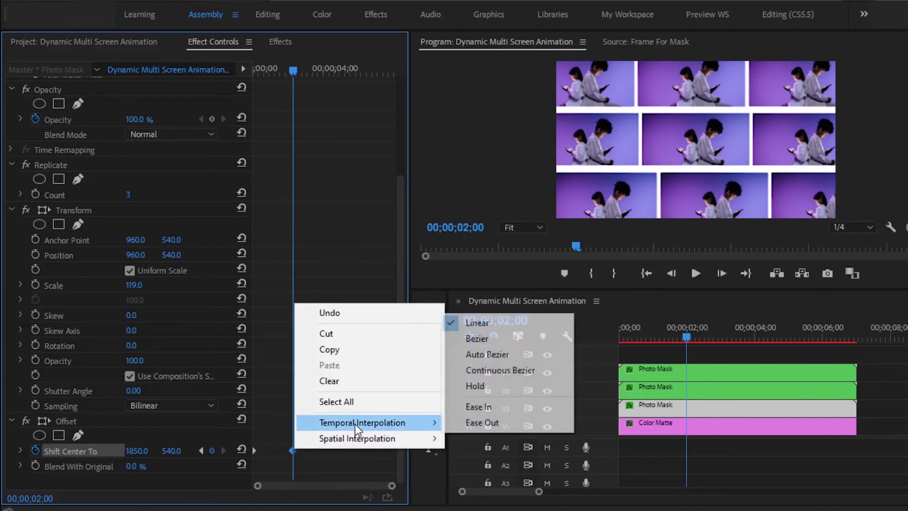
pyautogui.click(462, 408)
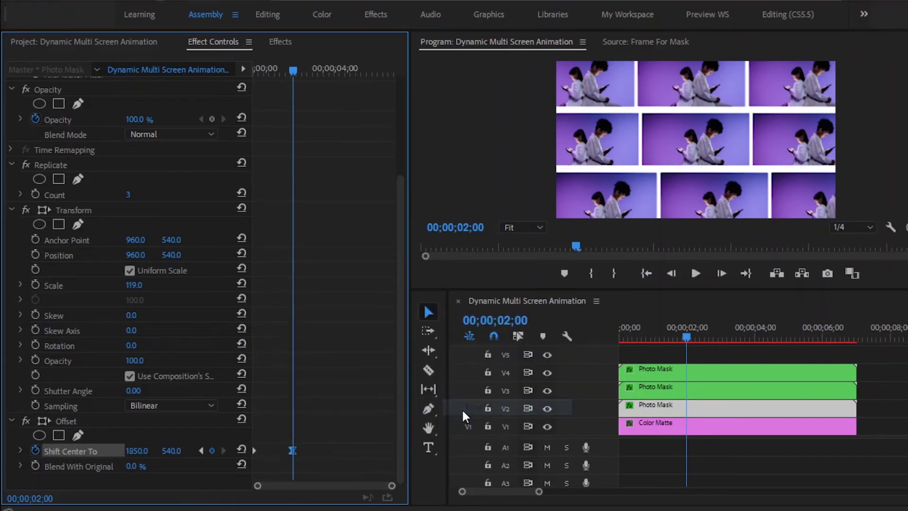
pyautogui.rightClick(255, 449)
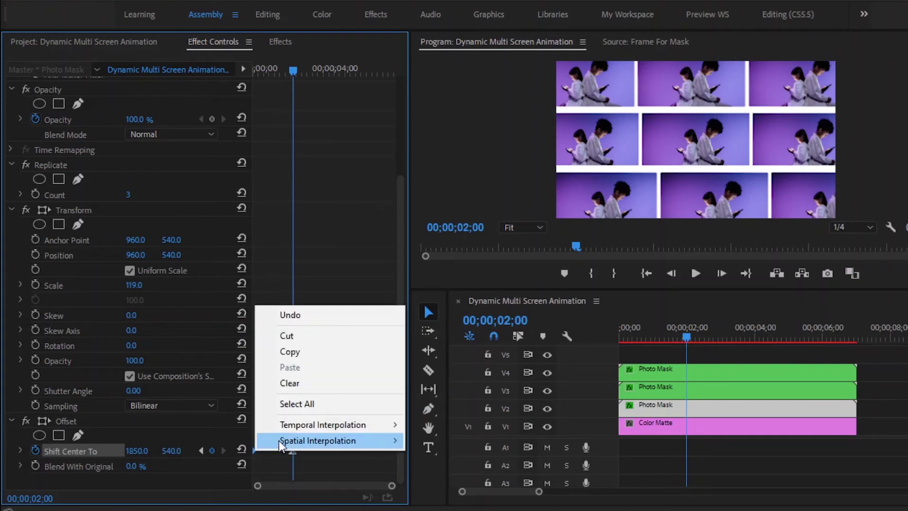
pyautogui.moveTo(315, 425)
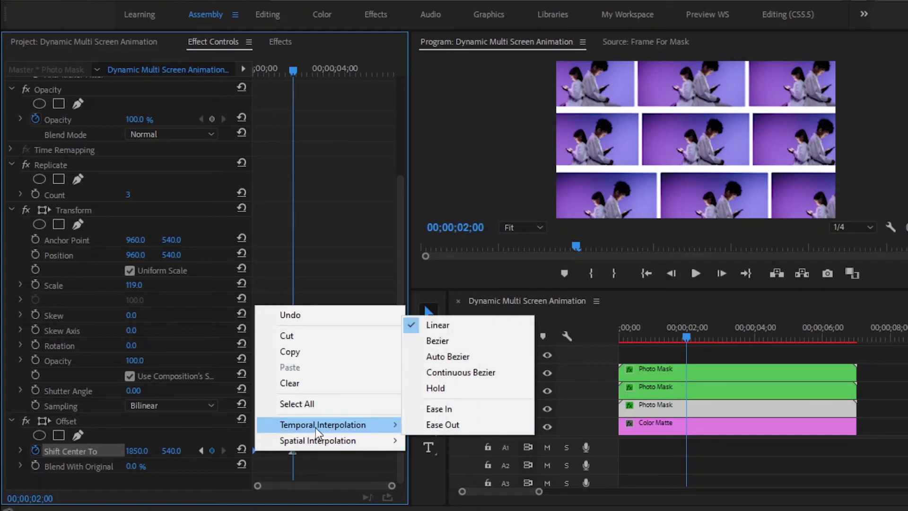
pyautogui.click(432, 424)
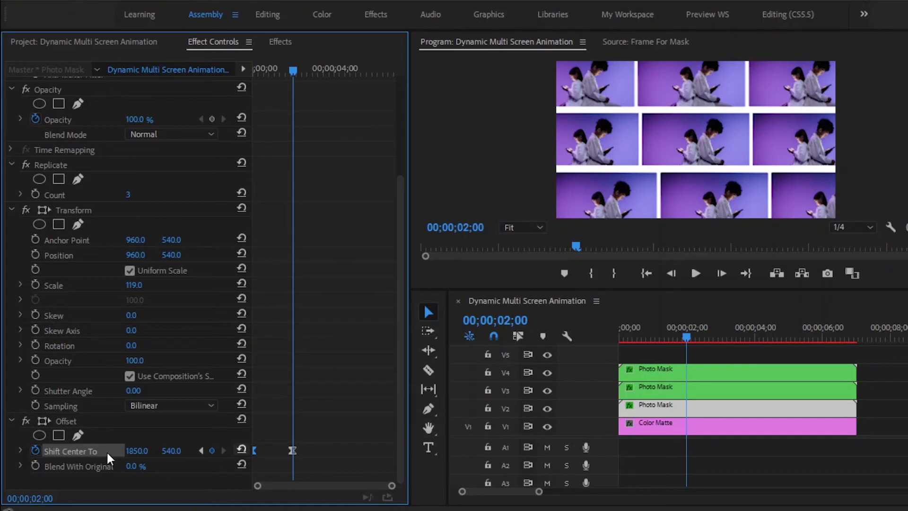
# Sharpen the velocity curve into the 2s keyframe, then apply another Offset to the V2 clip
pyautogui.click(21, 448)
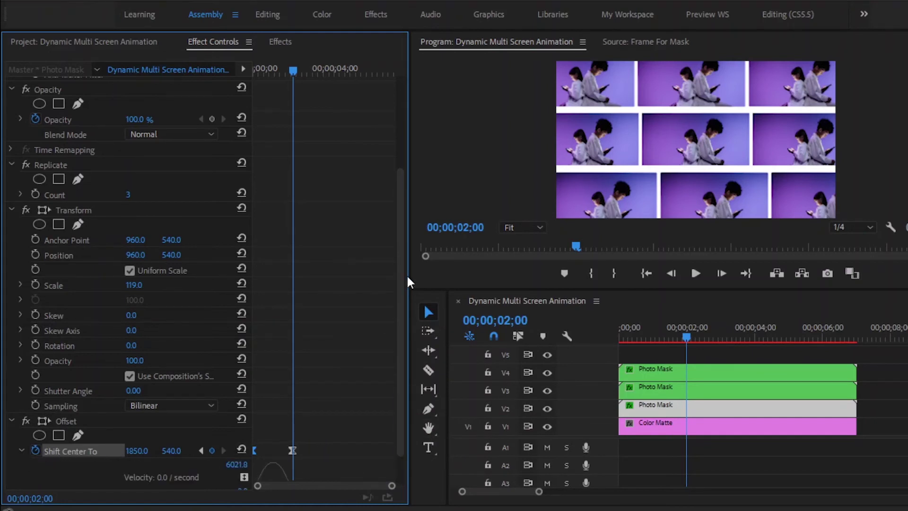
pyautogui.moveTo(401, 232); pyautogui.dragTo(406, 265)
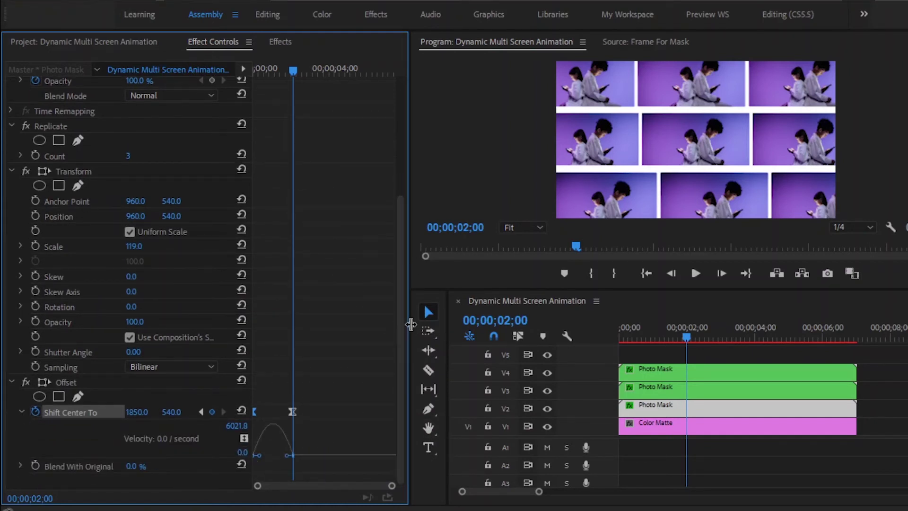
pyautogui.click(292, 412)
pyautogui.moveTo(287, 455); pyautogui.dragTo(273, 455)
pyautogui.click(337, 430)
pyautogui.click(21, 411)
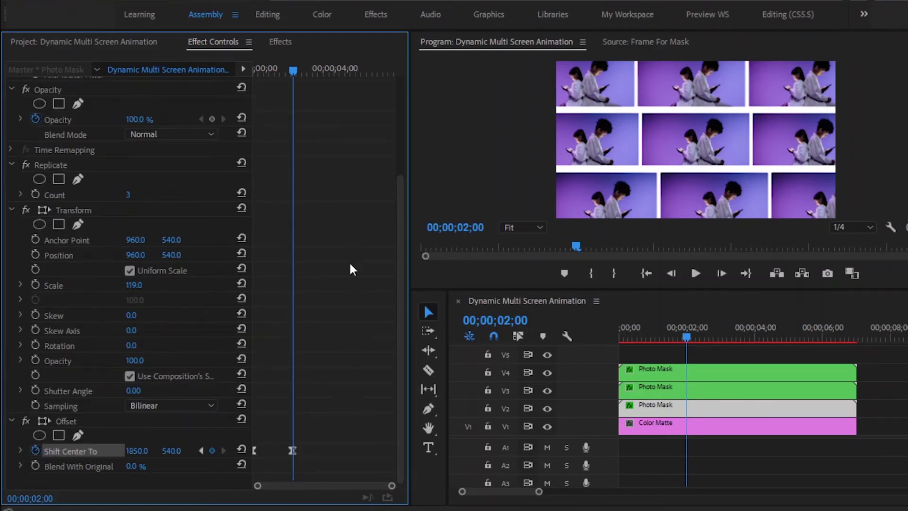
pyautogui.click(282, 42)
pyautogui.moveTo(51, 166); pyautogui.dragTo(630, 405)
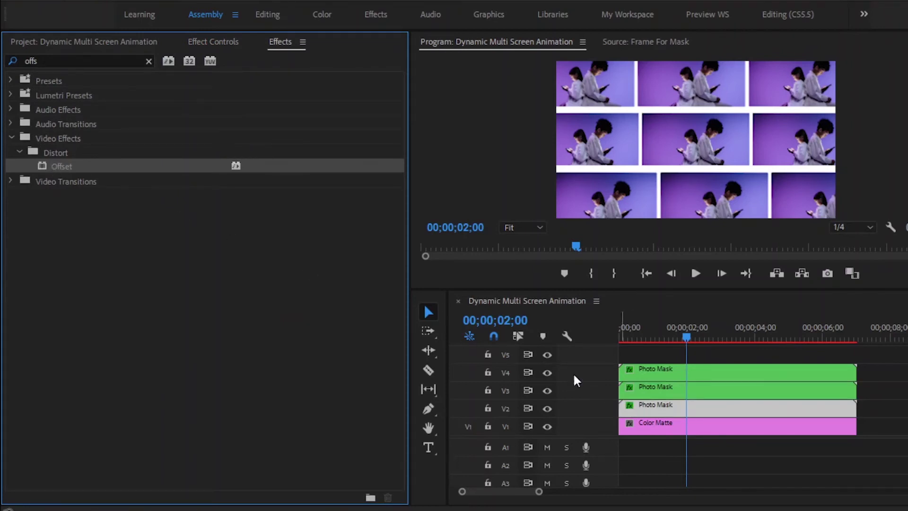
# Keyframe the second Offset's Shift Center To from 1 second to X 230 at 3 seconds
pyautogui.click(224, 40)
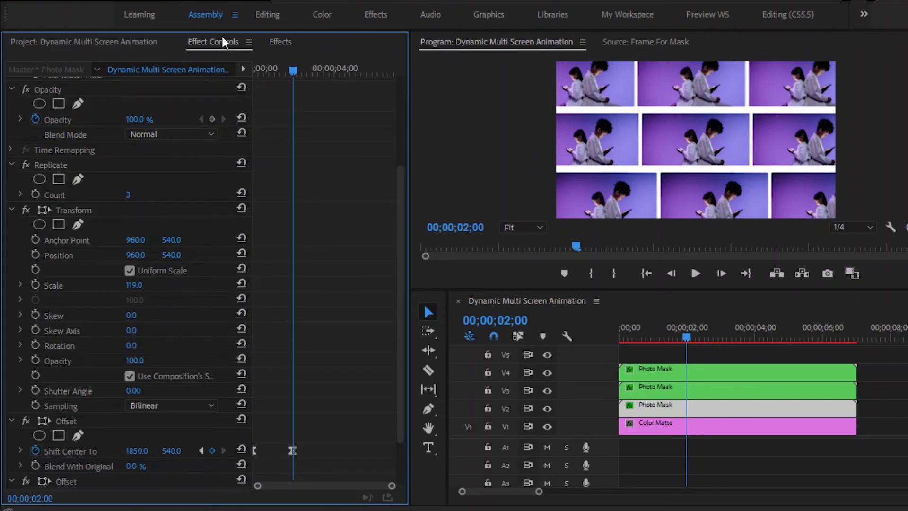
pyautogui.moveTo(396, 182); pyautogui.dragTo(399, 255)
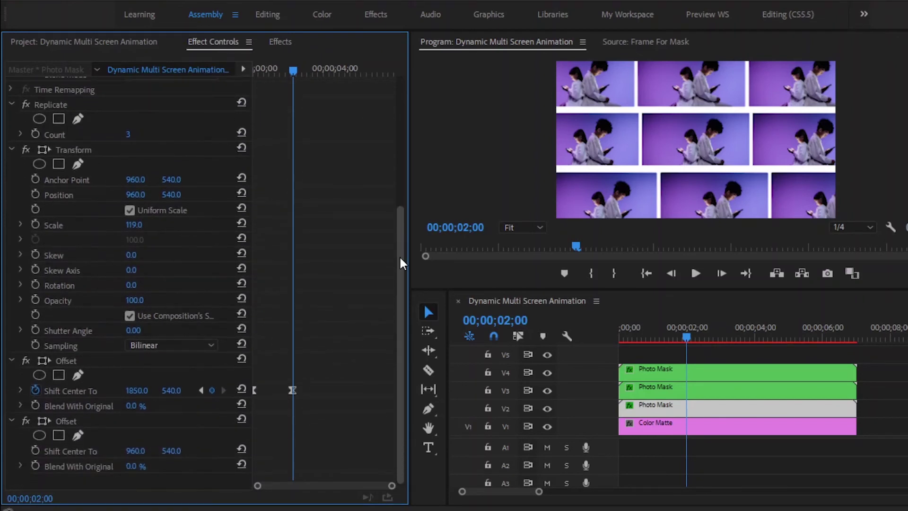
pyautogui.moveTo(293, 70); pyautogui.dragTo(273, 73)
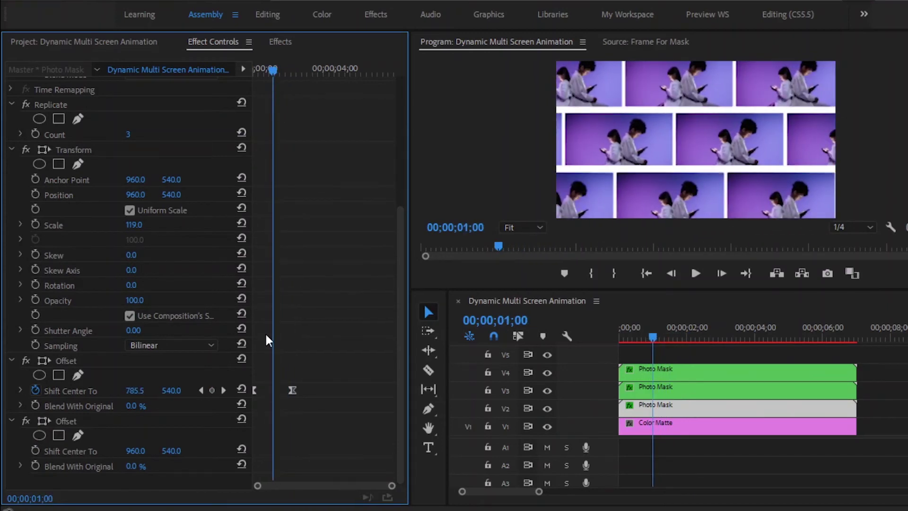
pyautogui.click(35, 450)
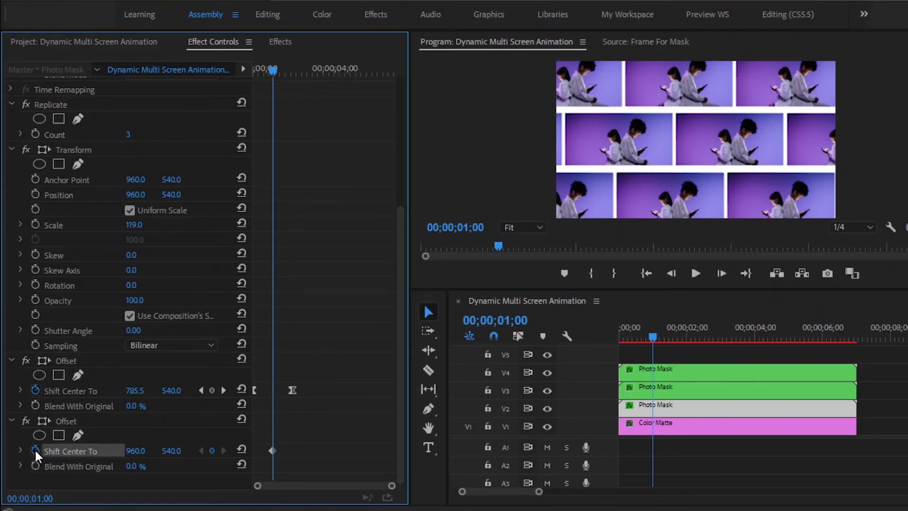
pyautogui.moveTo(273, 69); pyautogui.dragTo(313, 84)
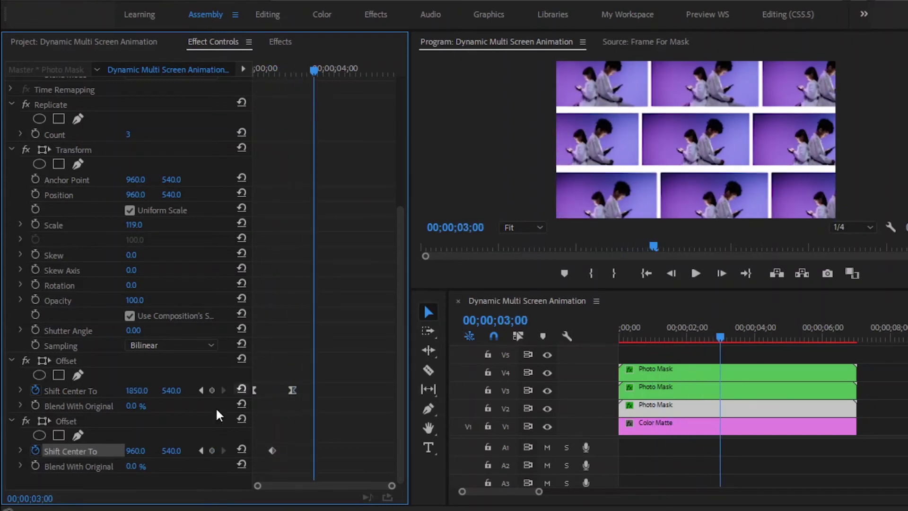
pyautogui.click(138, 451)
pyautogui.write('230')
pyautogui.press('Return')
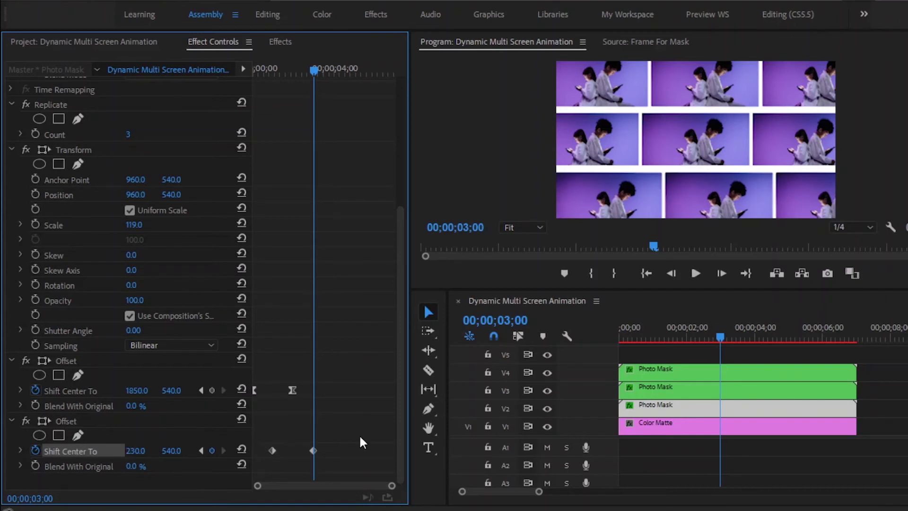
# Apply Ease In to the 3-second keyframe and Ease Out to the 1-second keyframe
pyautogui.rightClick(313, 452)
pyautogui.moveTo(378, 425)
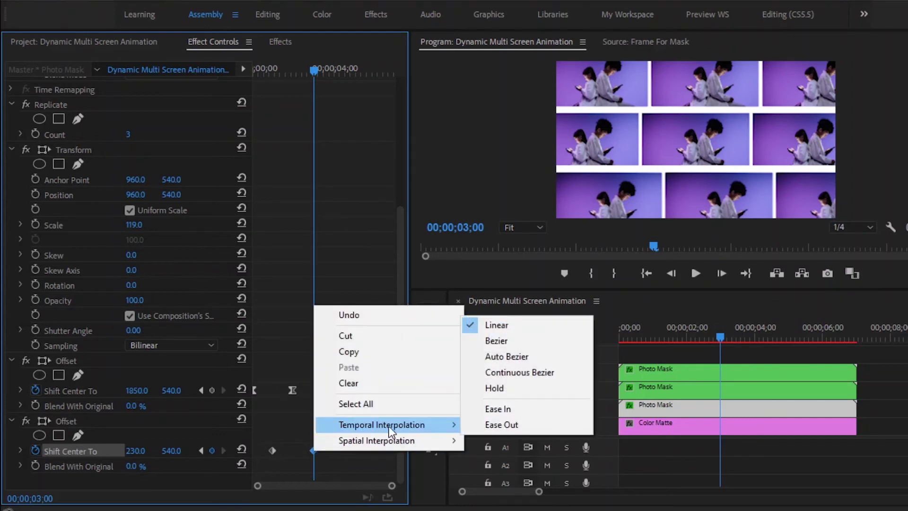
pyautogui.click(487, 409)
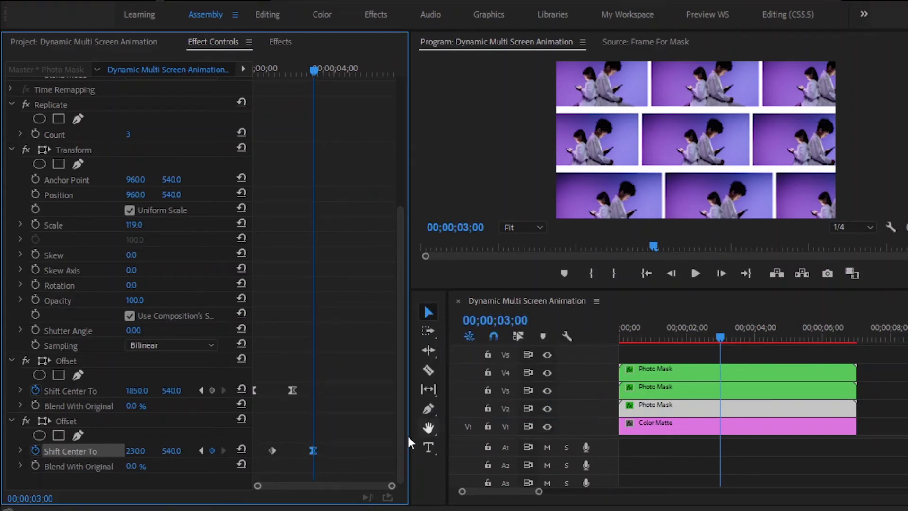
pyautogui.rightClick(272, 450)
pyautogui.moveTo(311, 429)
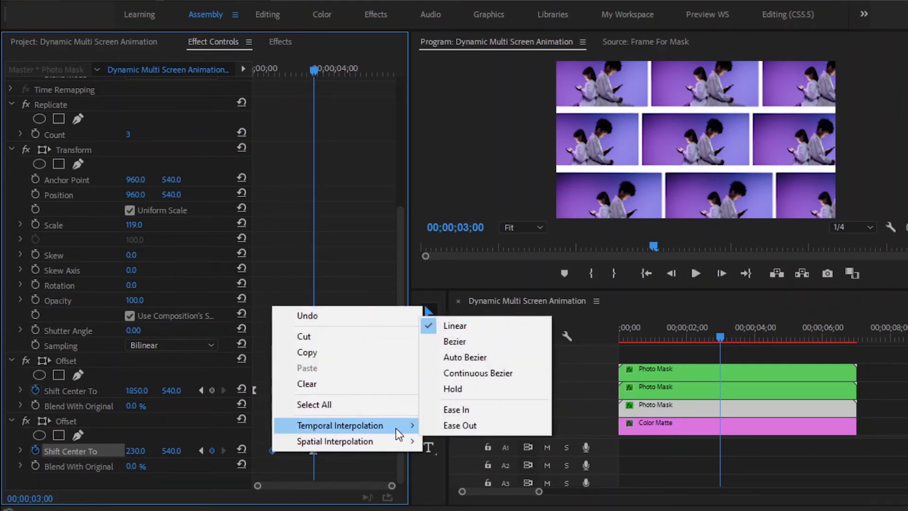
pyautogui.click(447, 426)
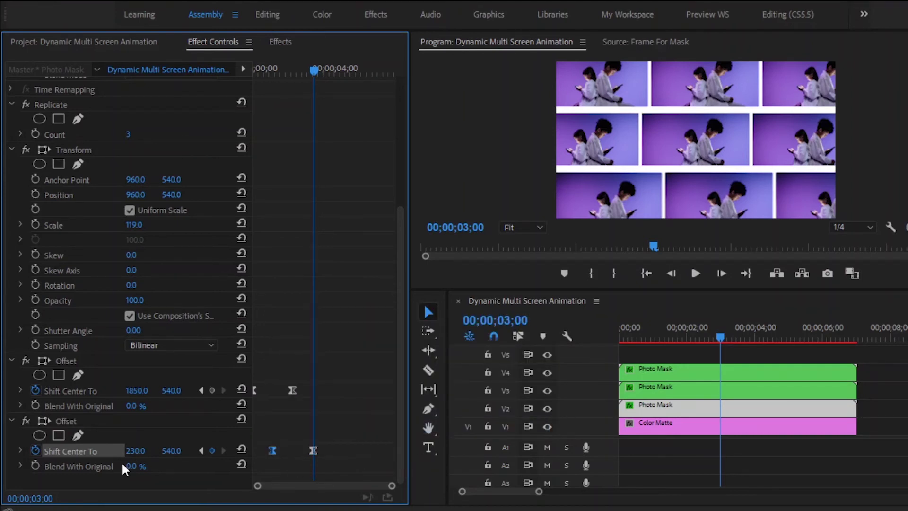
# Reshape the speed curve so it peaks near the start, then deselect the clip
pyautogui.click(21, 450)
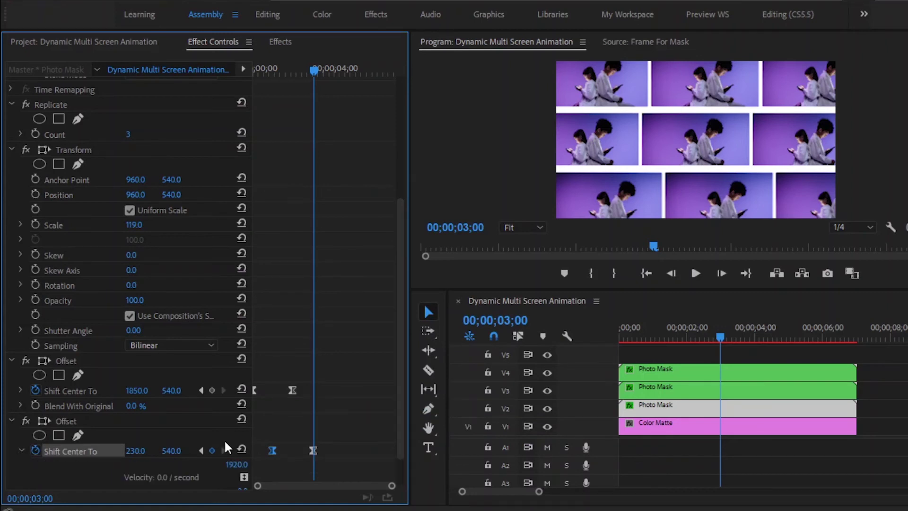
pyautogui.moveTo(404, 310); pyautogui.dragTo(403, 401)
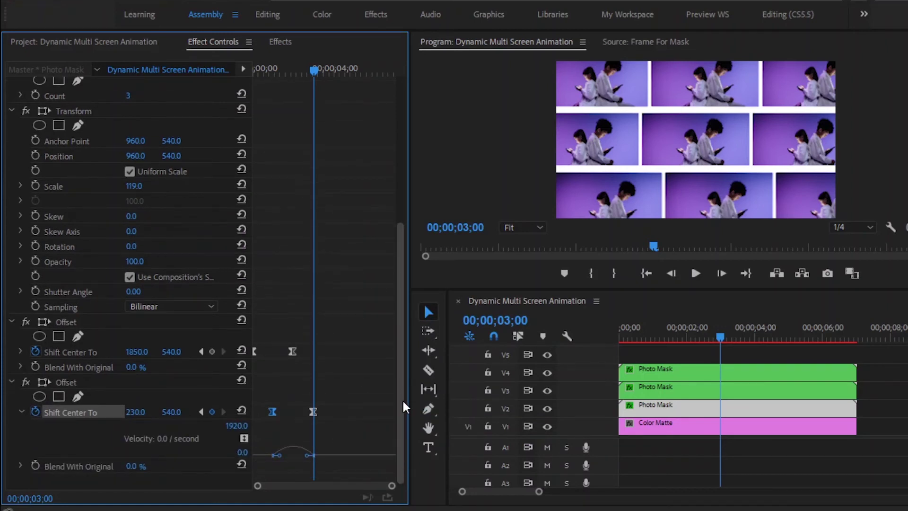
pyautogui.click(313, 412)
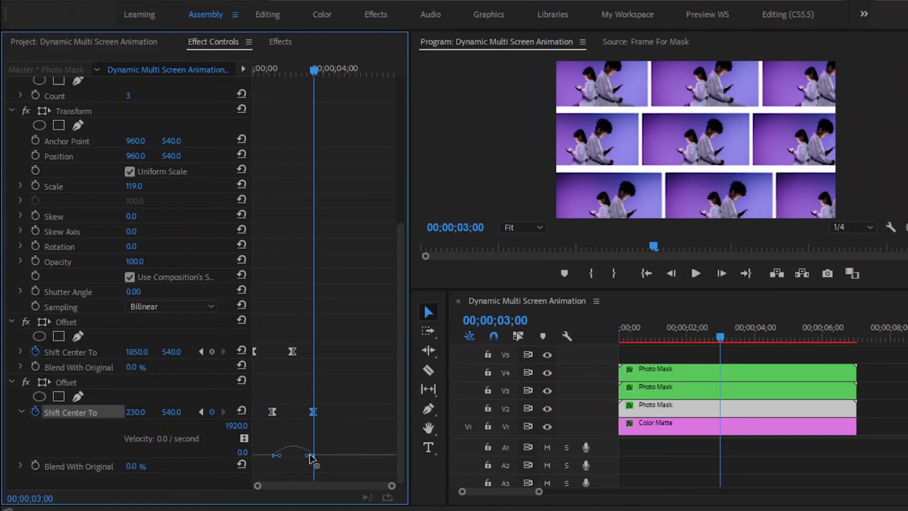
pyautogui.moveTo(306, 456); pyautogui.dragTo(289, 456)
pyautogui.click(753, 355)
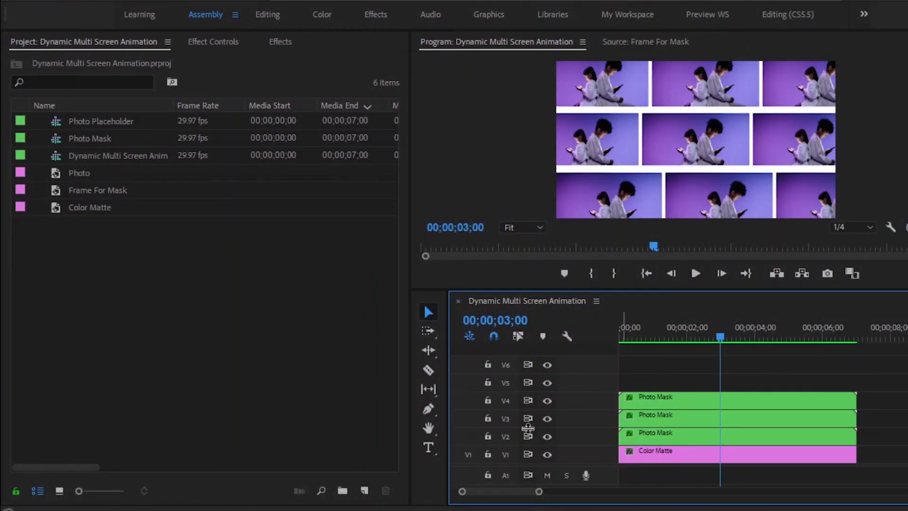
# Create a default Adjustment Layer and drop it on V5, about five seconds long
pyautogui.click(365, 489)
pyautogui.click(385, 361)
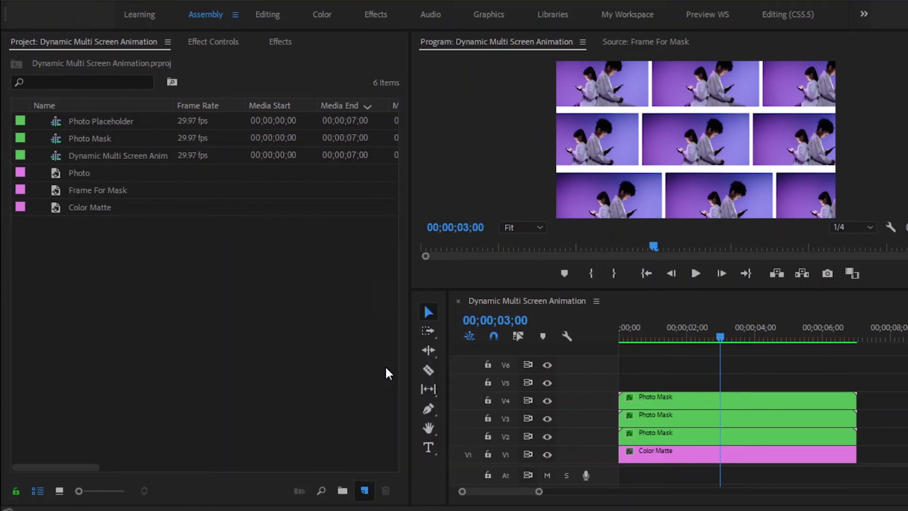
pyautogui.click(504, 300)
pyautogui.click(504, 299)
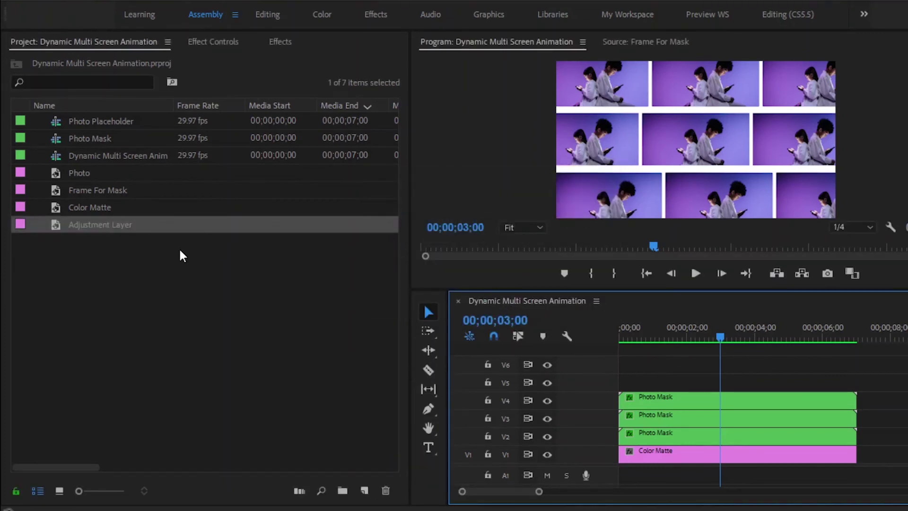
pyautogui.moveTo(105, 228); pyautogui.dragTo(613, 378)
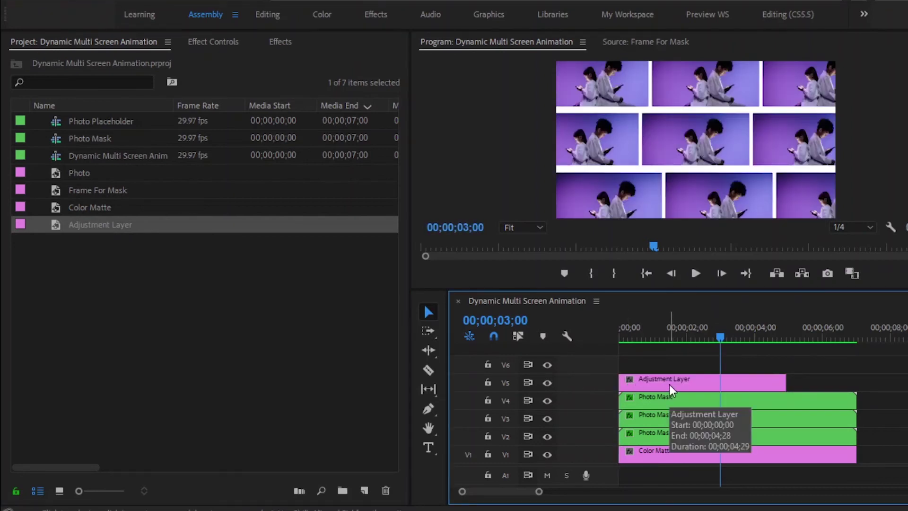
pyautogui.click(288, 43)
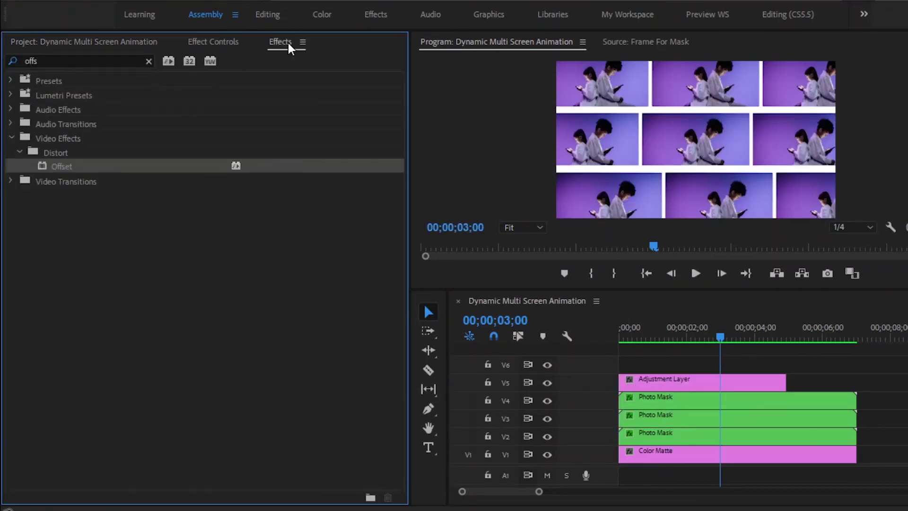
# Apply Distort > Transform to the adjustment layer and set a Scale keyframe at one second
pyautogui.click(149, 61)
pyautogui.click(135, 61)
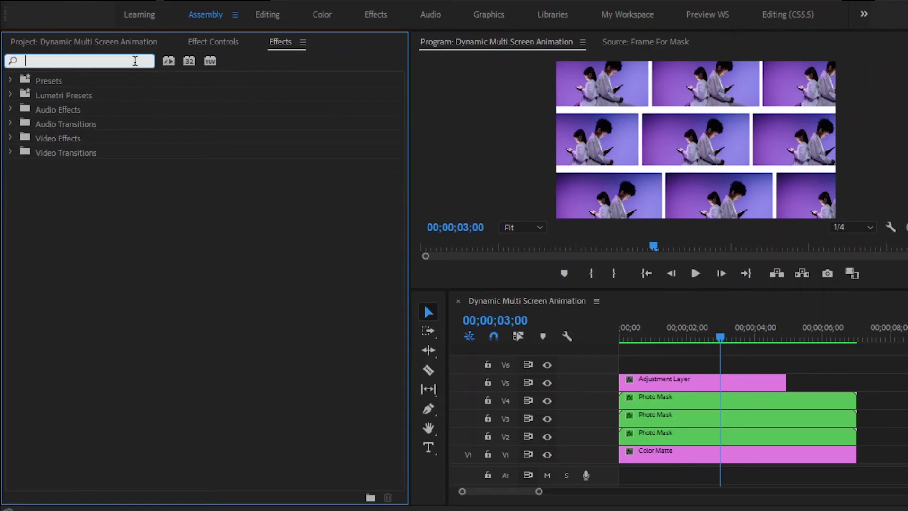
pyautogui.write('transf')
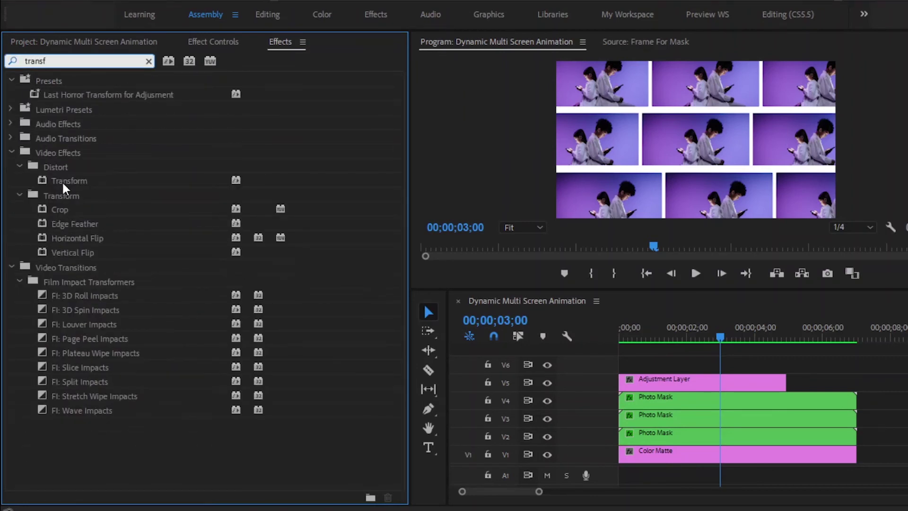
pyautogui.moveTo(61, 181); pyautogui.dragTo(653, 381)
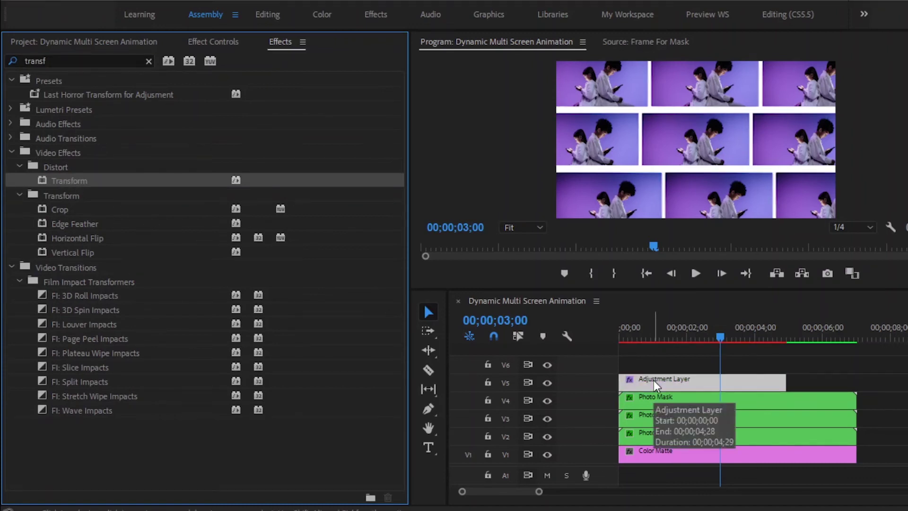
pyautogui.click(207, 42)
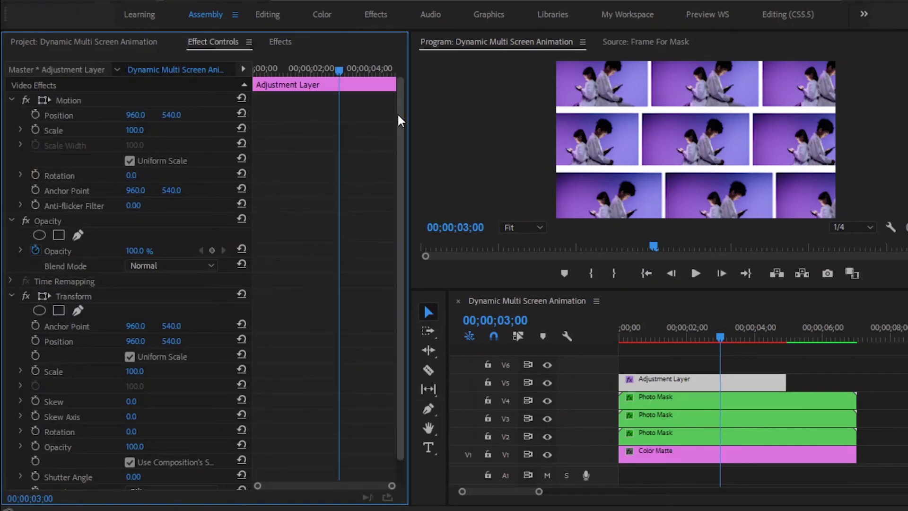
pyautogui.moveTo(398, 109); pyautogui.dragTo(398, 183)
pyautogui.moveTo(337, 72); pyautogui.dragTo(279, 83)
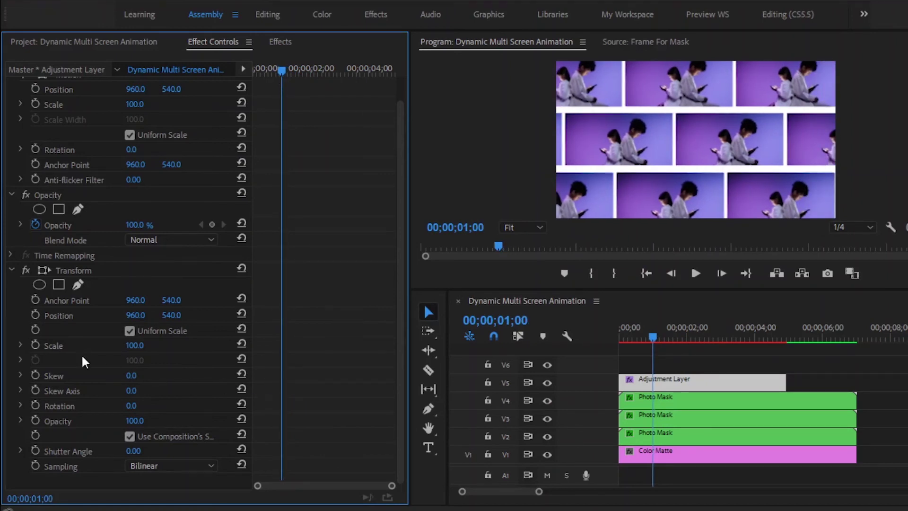
pyautogui.click(35, 344)
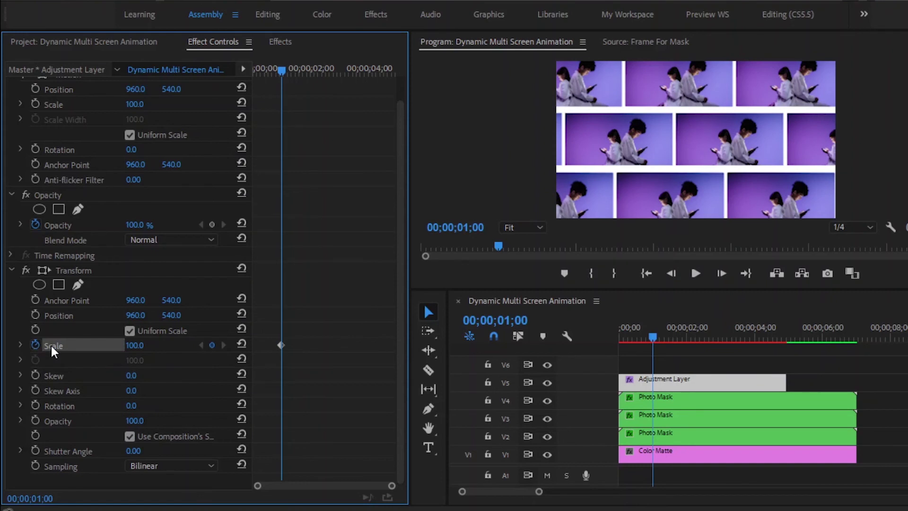
# Keyframe Transform Scale at 112 at one second and 190 at three seconds
pyautogui.click(135, 346)
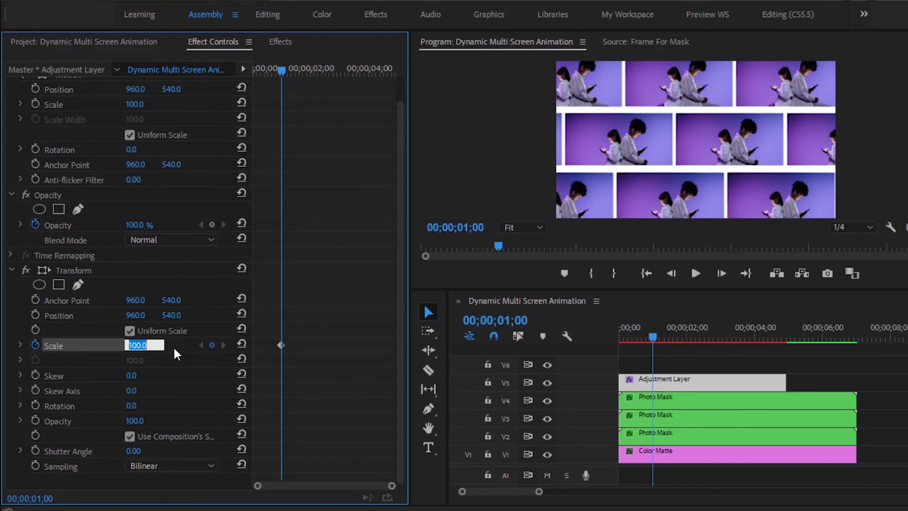
pyautogui.write('112')
pyautogui.press('Return')
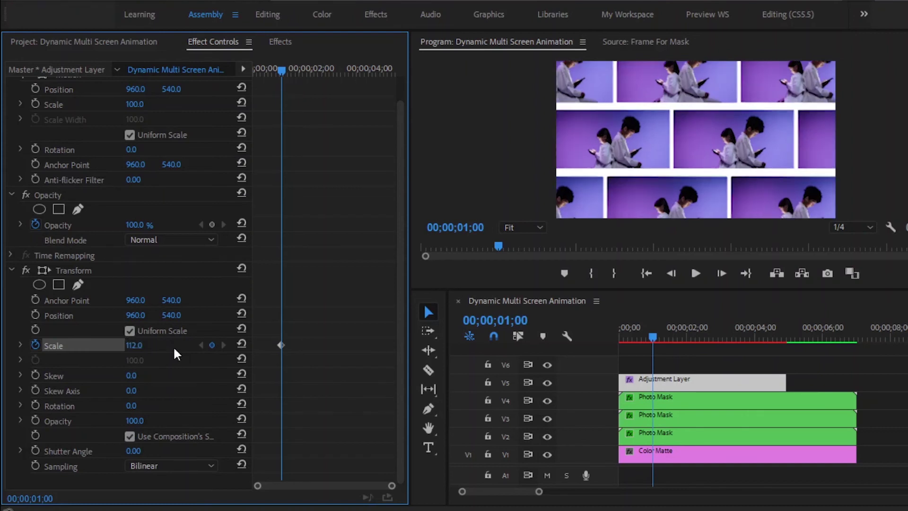
pyautogui.moveTo(282, 69); pyautogui.dragTo(342, 97)
pyautogui.click(142, 344)
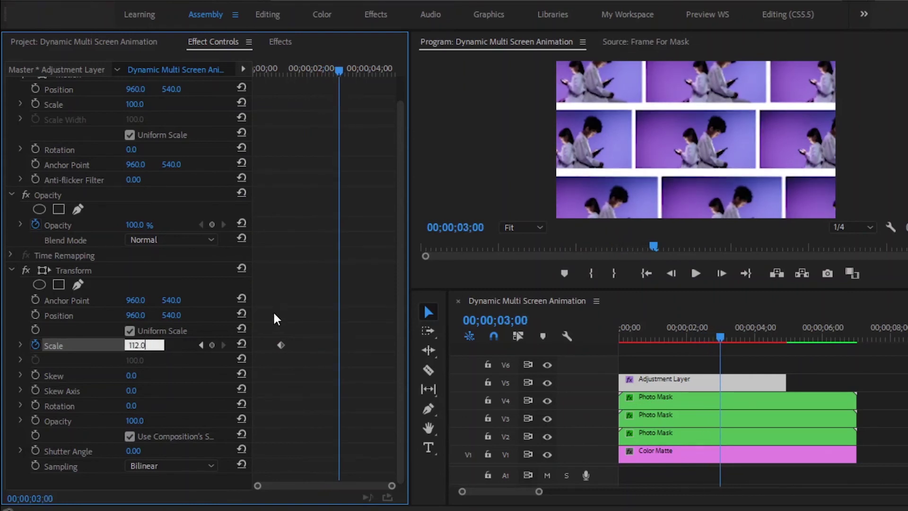
pyautogui.press('BackSpace')
pyautogui.press('BackSpace')
pyautogui.press('BackSpace')
pyautogui.press('BackSpace')
pyautogui.press('BackSpace')
pyautogui.write('190')
pyautogui.press('Return')
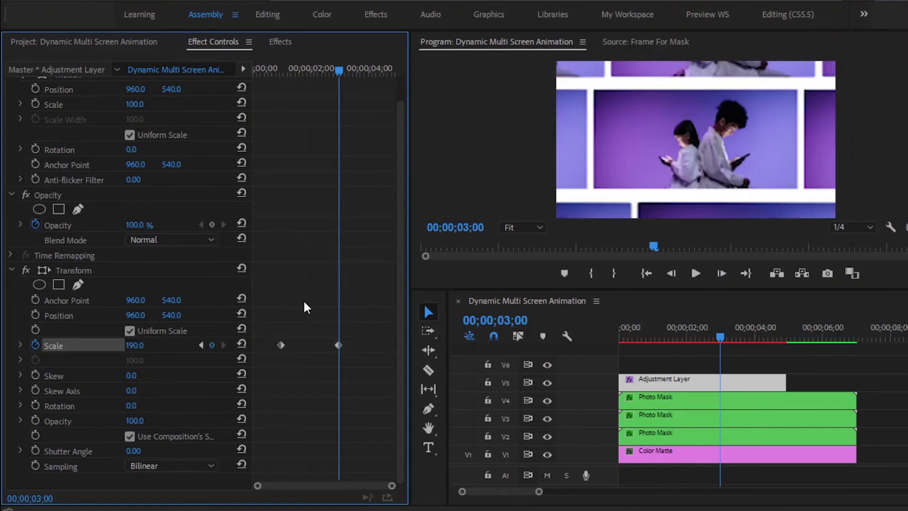
# Give the 190 Scale keyframe Ease In and the first keyframe Ease Out
pyautogui.rightClick(339, 345)
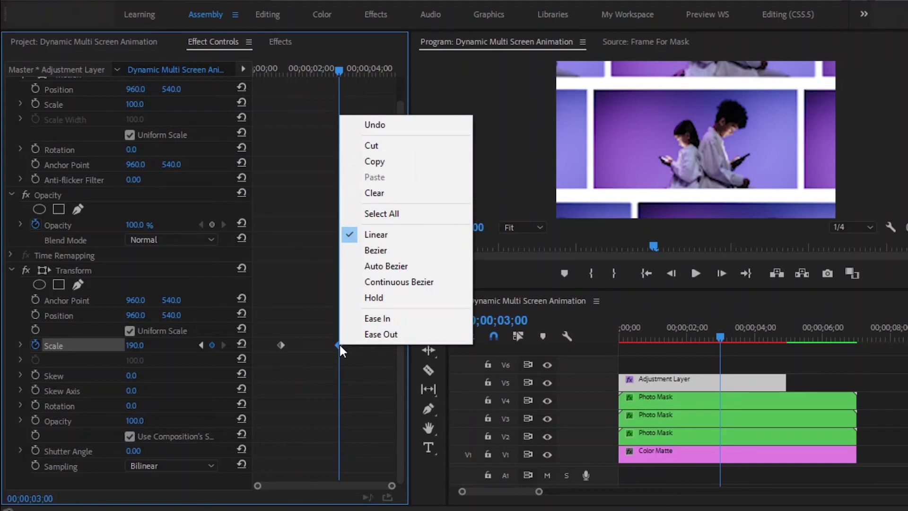
pyautogui.click(366, 319)
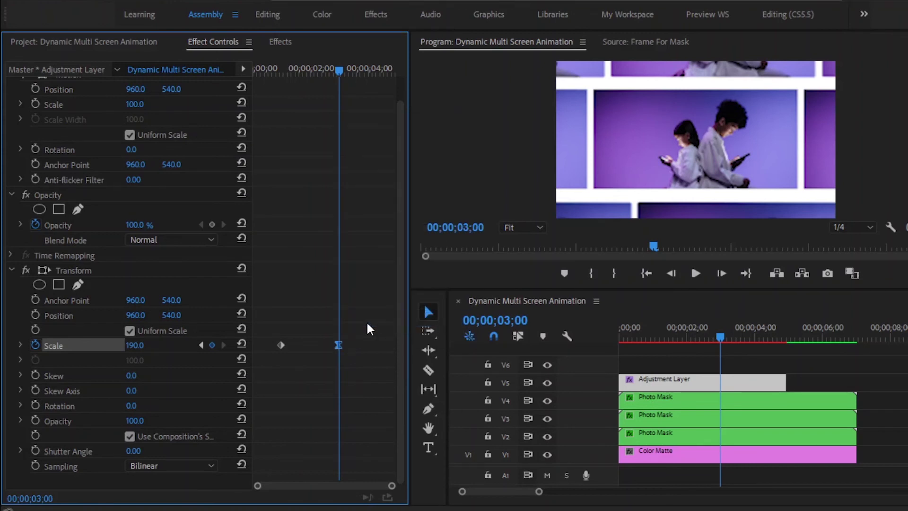
pyautogui.rightClick(283, 344)
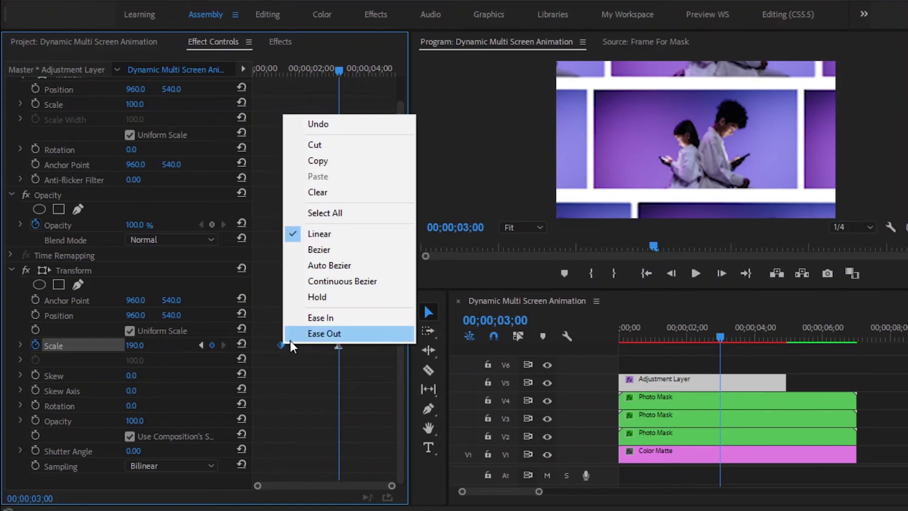
pyautogui.click(296, 339)
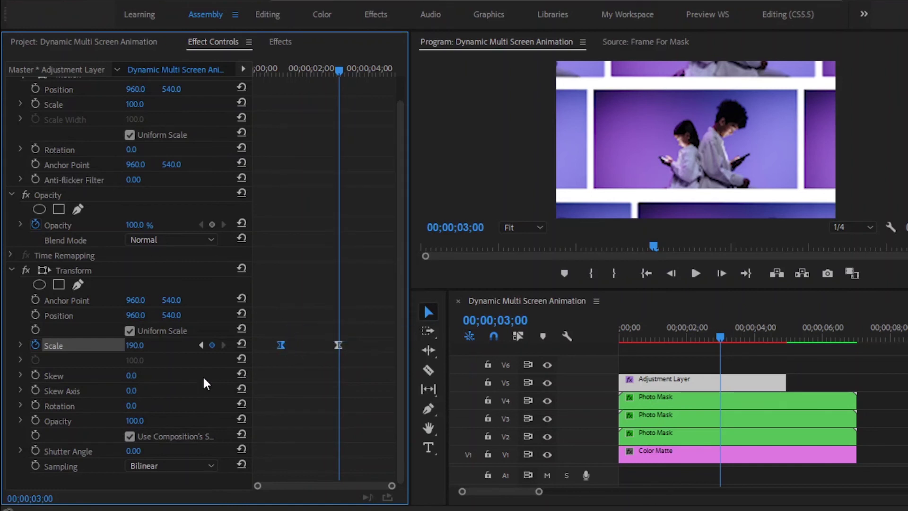
# Lengthen the ease into the 190 keyframe on the speed graph, then return to the start
pyautogui.click(19, 344)
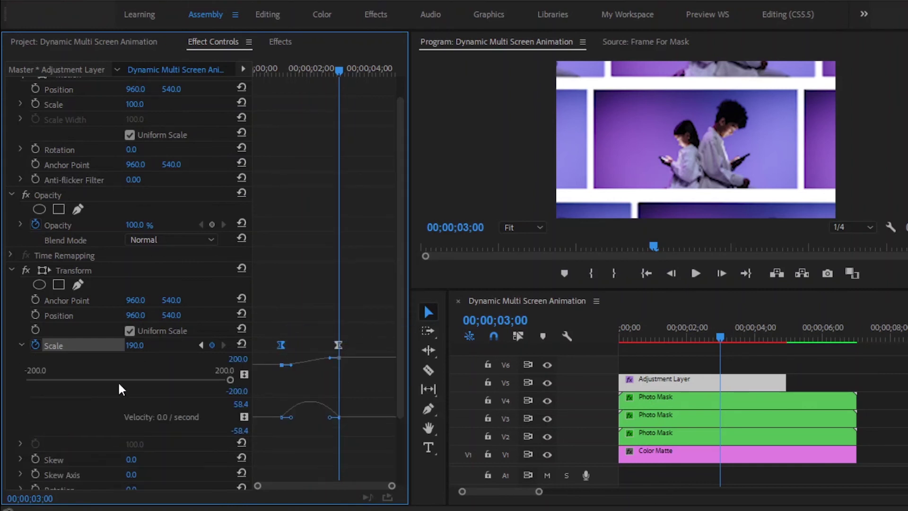
pyautogui.click(337, 345)
pyautogui.moveTo(330, 417); pyautogui.dragTo(303, 416)
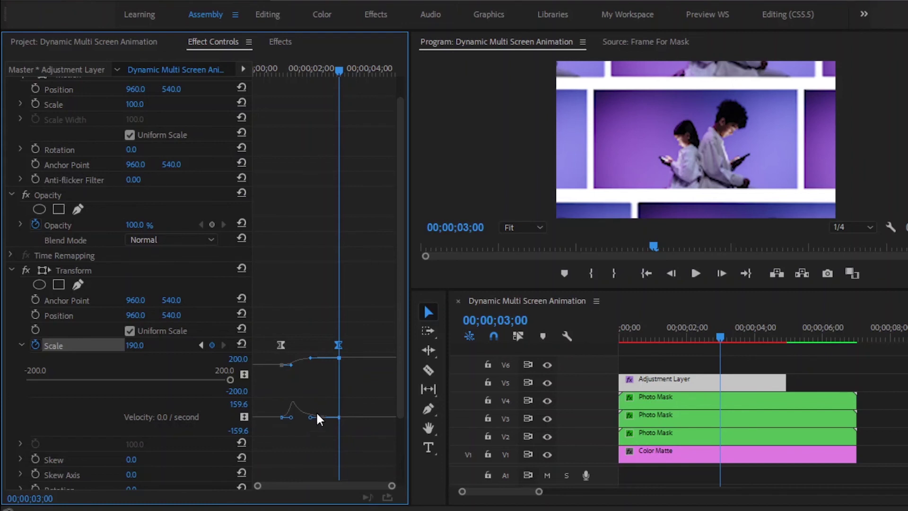
pyautogui.click(21, 344)
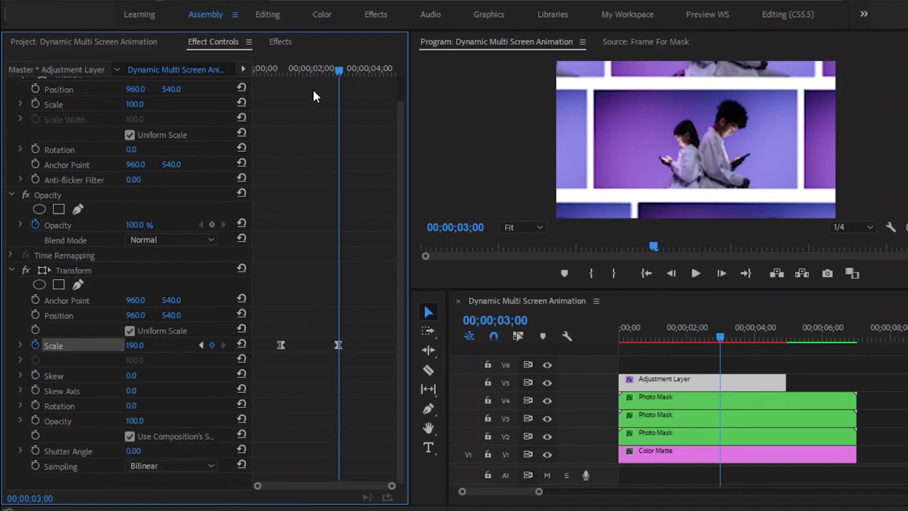
pyautogui.moveTo(339, 70); pyautogui.dragTo(246, 80)
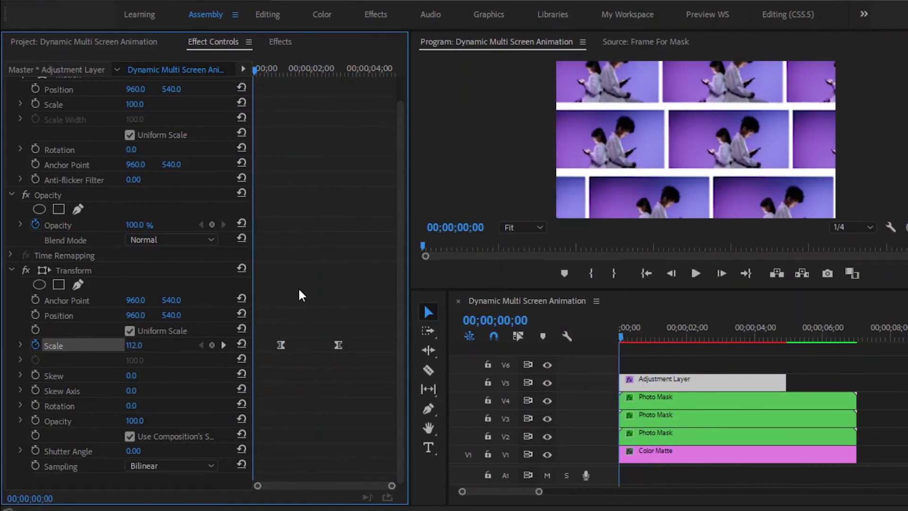
# Keyframe Transform Rotation at 0° at the start and 4° at 2;00
pyautogui.click(37, 405)
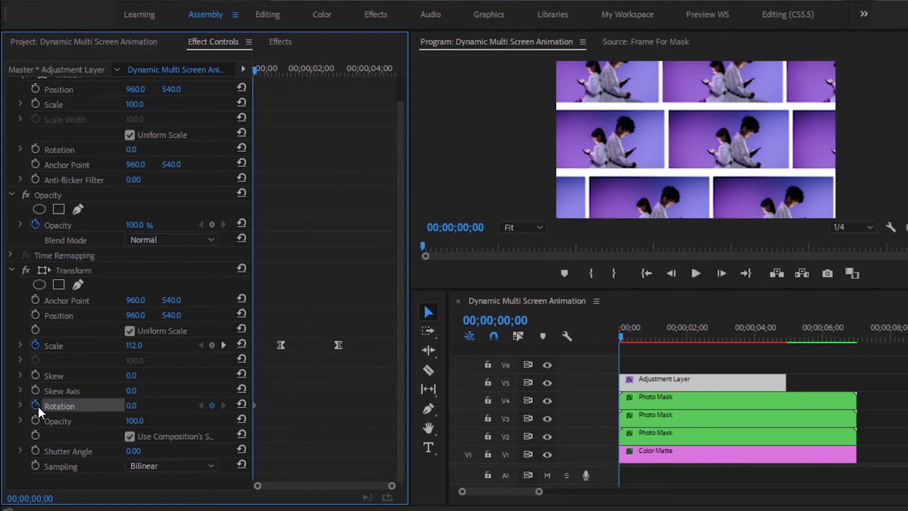
pyautogui.moveTo(258, 74); pyautogui.dragTo(317, 93)
pyautogui.press('Left')
pyautogui.press('Left')
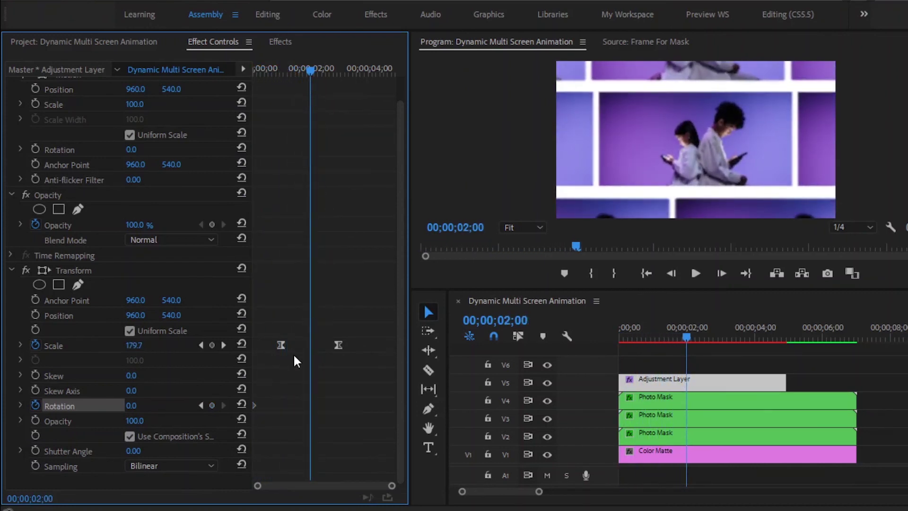
pyautogui.click(132, 406)
pyautogui.write('4')
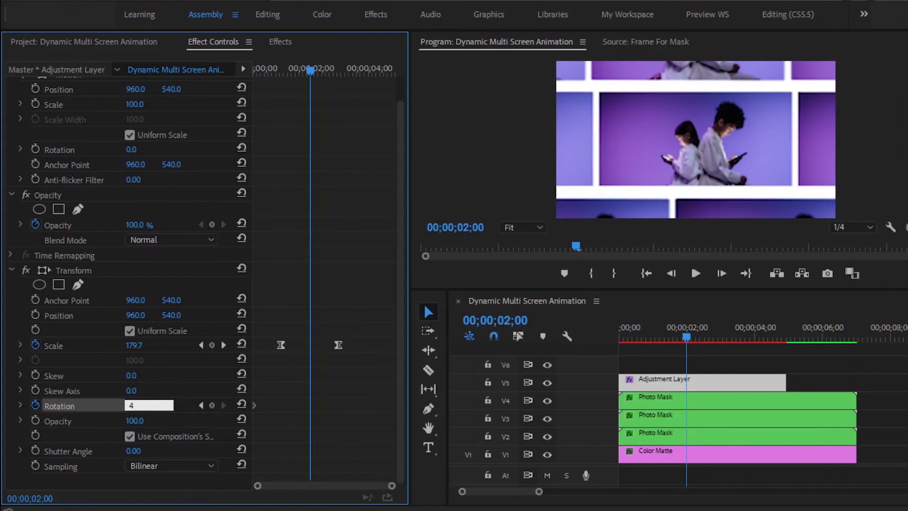
pyautogui.press('Return')
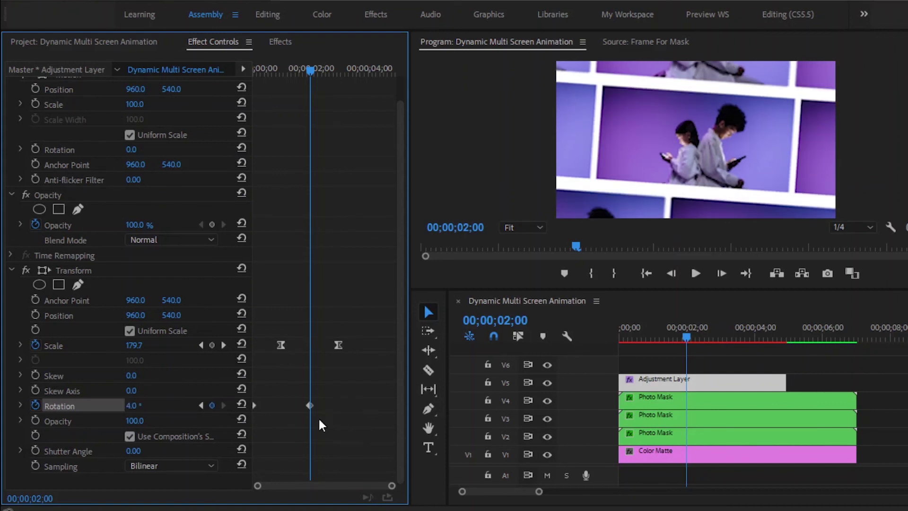
# Give the 4° Rotation keyframe Ease In and the first keyframe Ease Out
pyautogui.rightClick(310, 405)
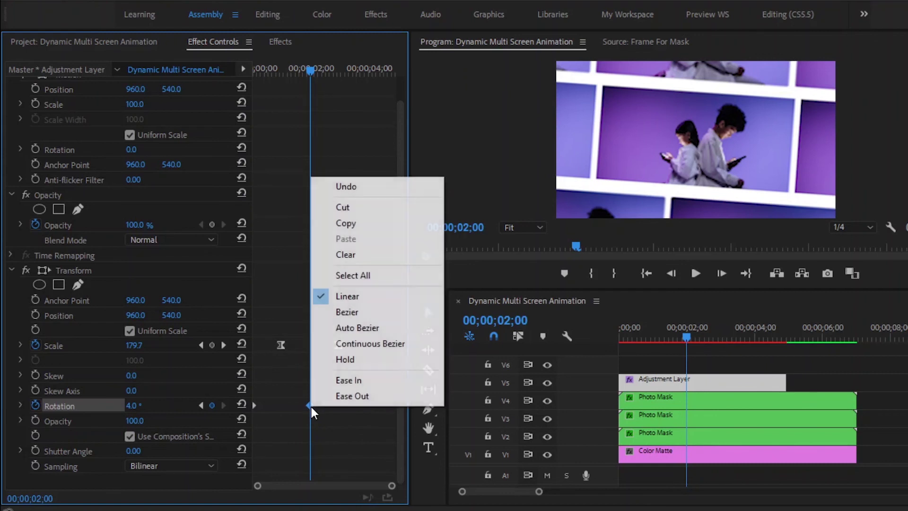
pyautogui.click(328, 383)
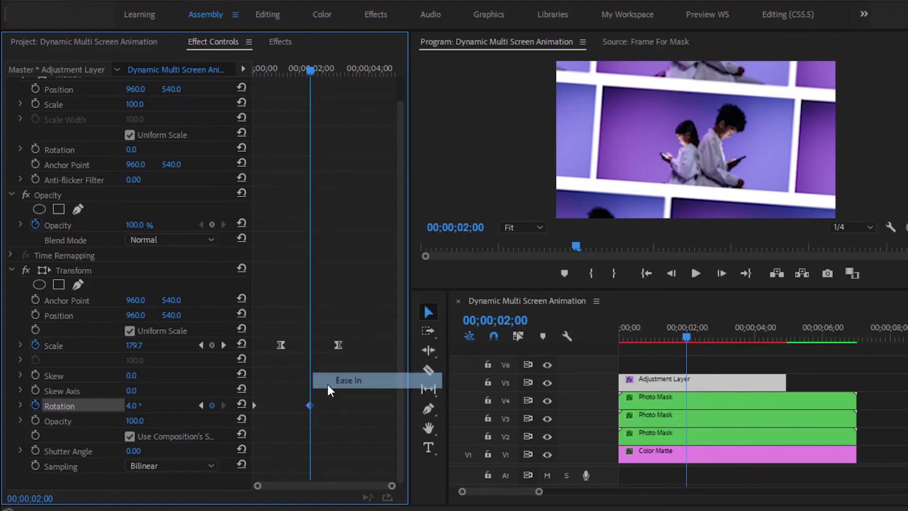
pyautogui.rightClick(253, 404)
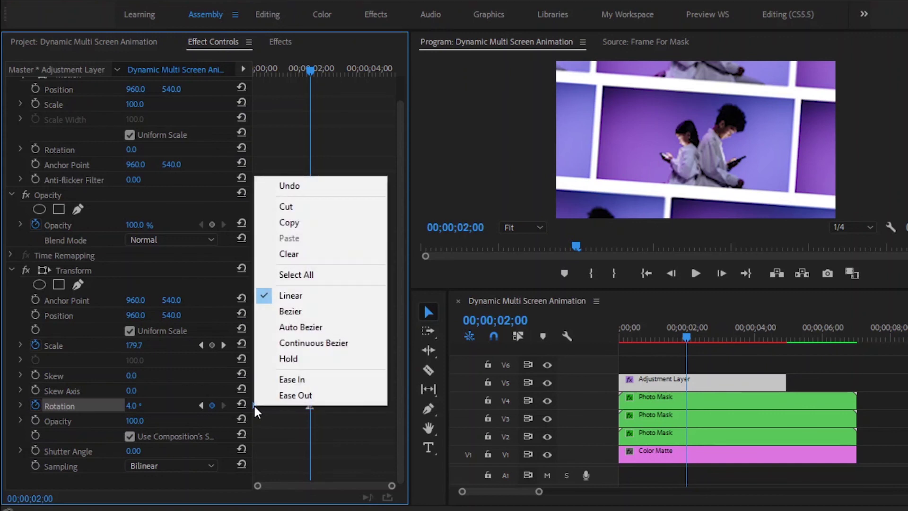
pyautogui.click(278, 396)
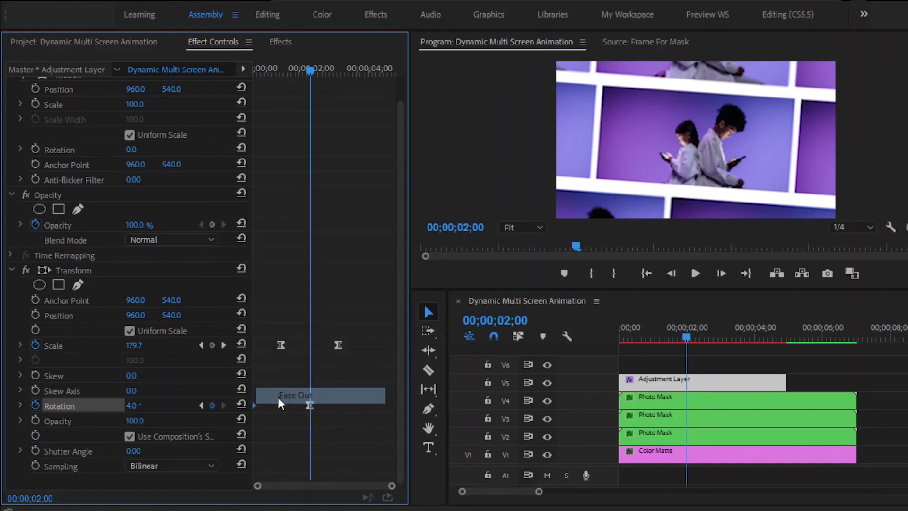
# Lengthen the ease into the 4° Rotation keyframe on the speed graph
pyautogui.click(22, 404)
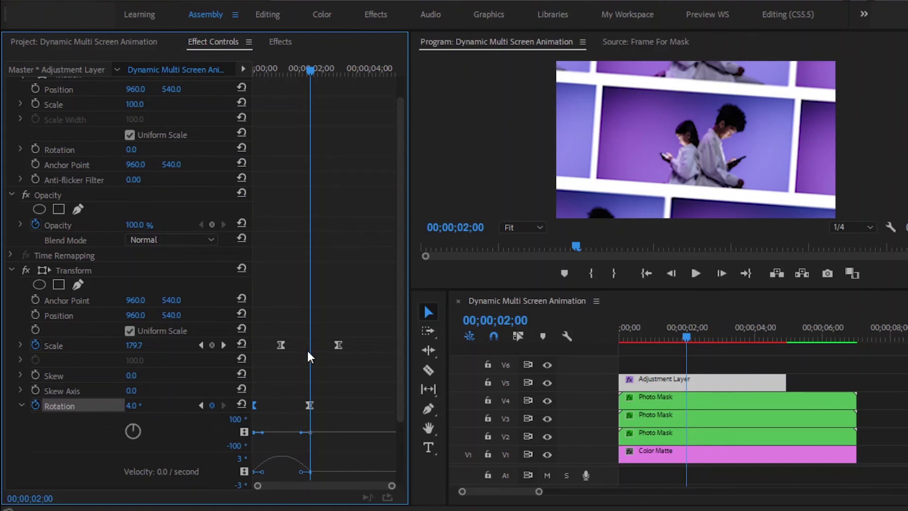
pyautogui.moveTo(402, 237); pyautogui.dragTo(406, 348)
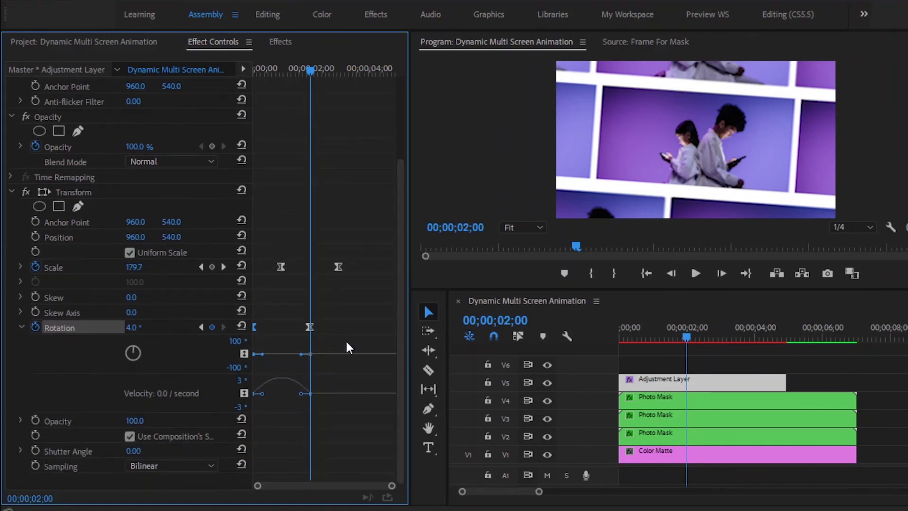
pyautogui.click(310, 328)
pyautogui.moveTo(301, 393); pyautogui.dragTo(282, 394)
pyautogui.click(363, 371)
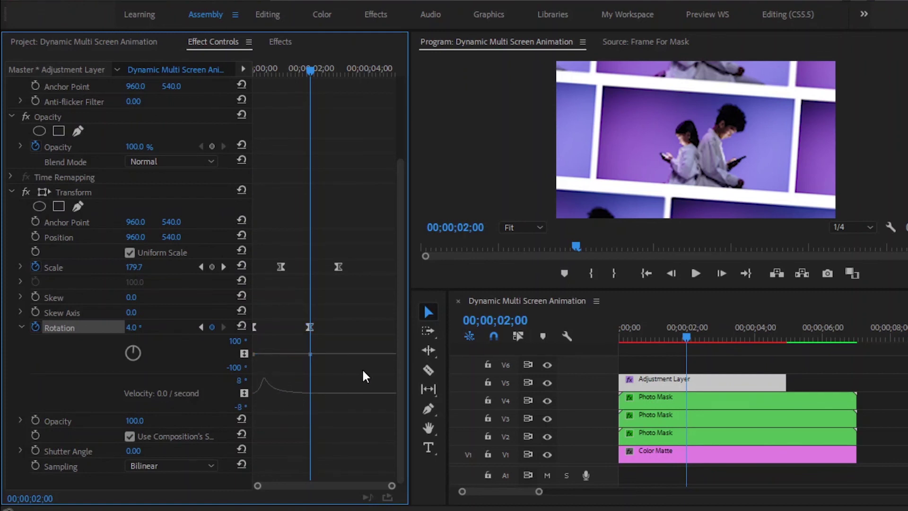
pyautogui.click(114, 43)
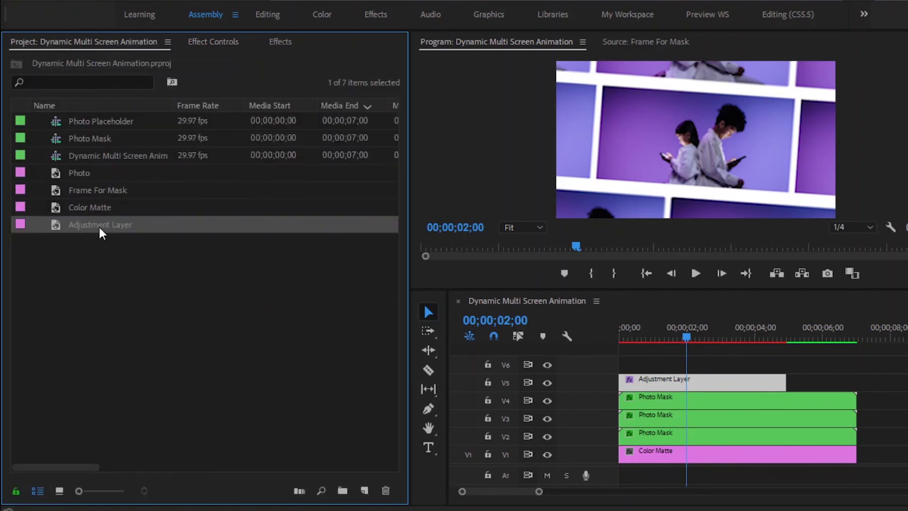
# Drop an Adjustment Layer onto V6 and apply a default Transform effect to it
pyautogui.moveTo(90, 222); pyautogui.dragTo(589, 365)
pyautogui.click(681, 363)
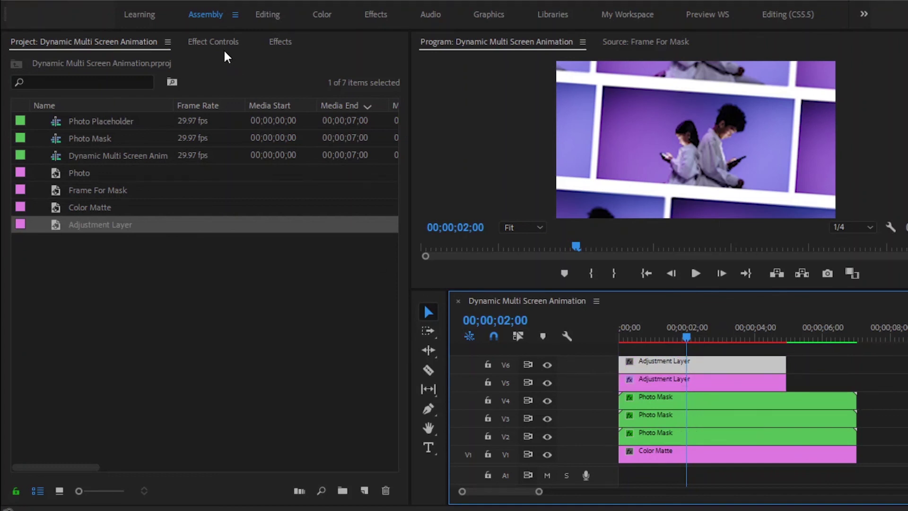
pyautogui.click(278, 41)
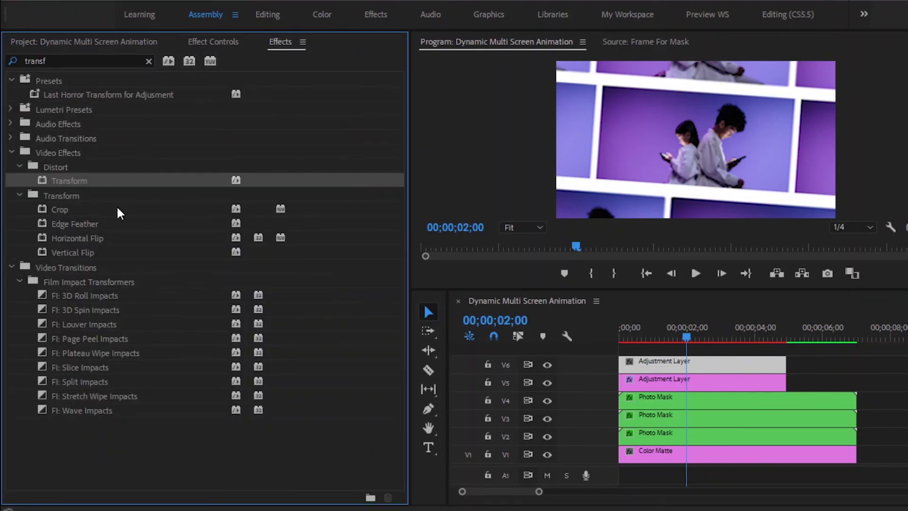
pyautogui.moveTo(64, 185); pyautogui.dragTo(648, 368)
pyautogui.click(219, 40)
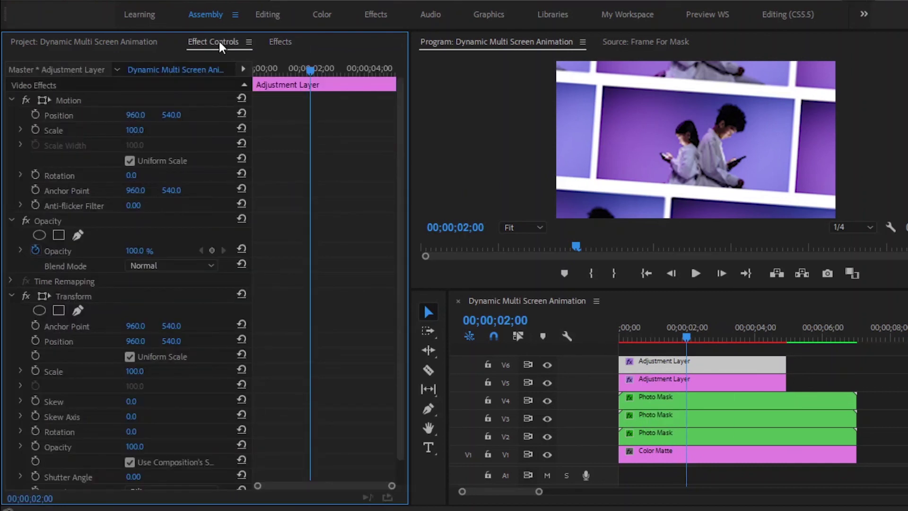
# Keyframe the V6 layer's Transform Scale from 100 at 0;00 to 110 at 3;00
pyautogui.scroll(-2, 290, 259)
pyautogui.moveTo(305, 72); pyautogui.dragTo(243, 72)
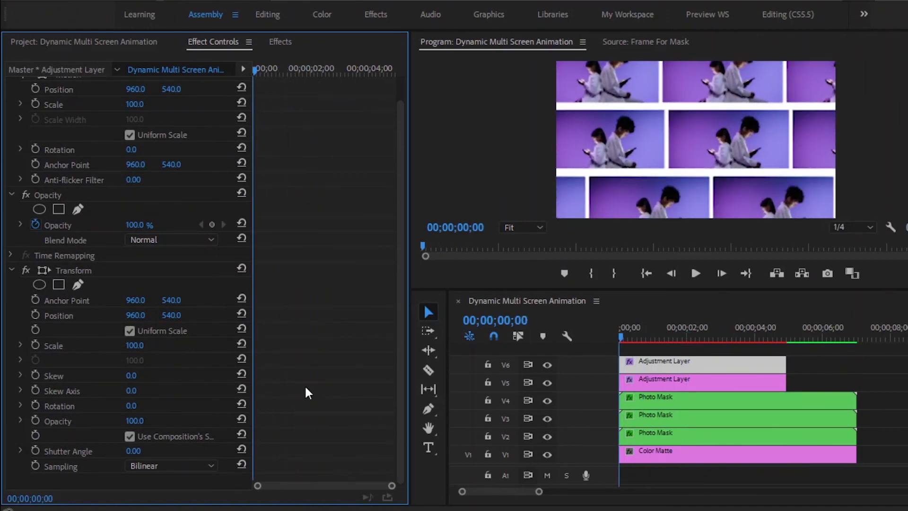
pyautogui.click(36, 345)
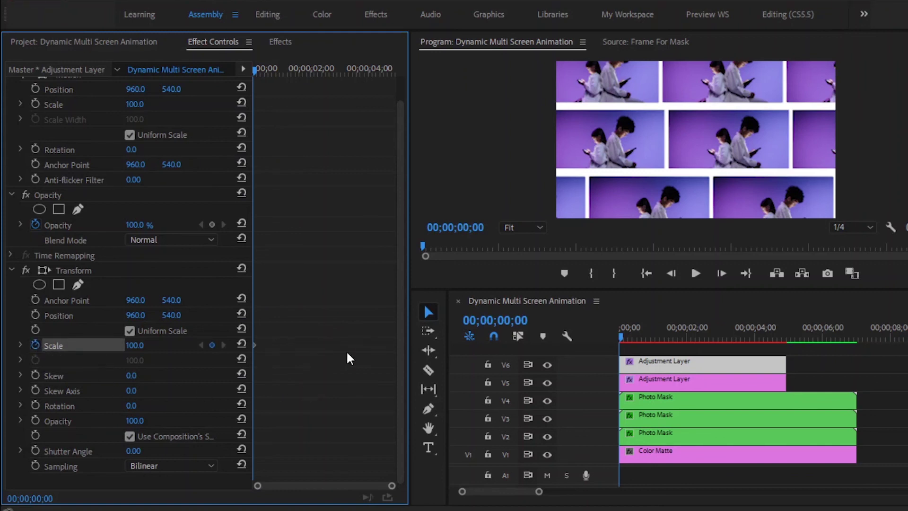
pyautogui.moveTo(255, 69); pyautogui.dragTo(341, 107)
pyautogui.press('Right')
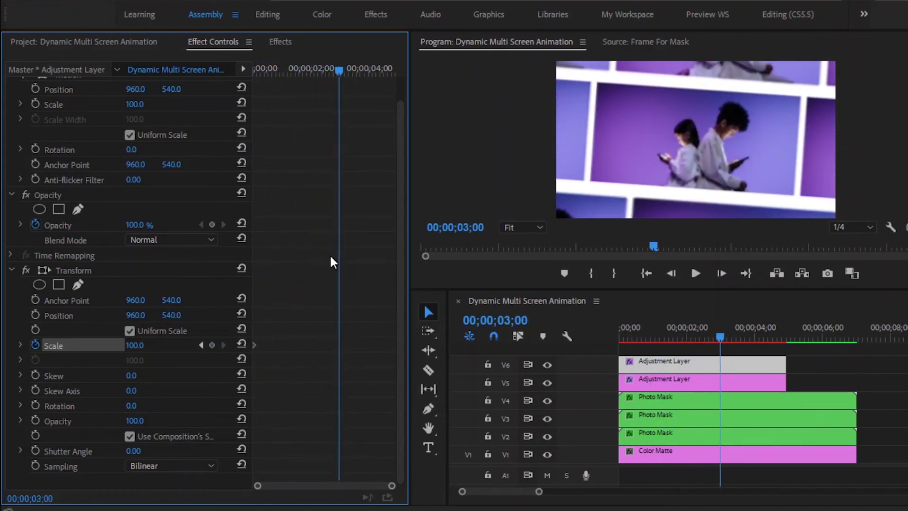
pyautogui.click(135, 346)
pyautogui.write('110')
pyautogui.press('Return')
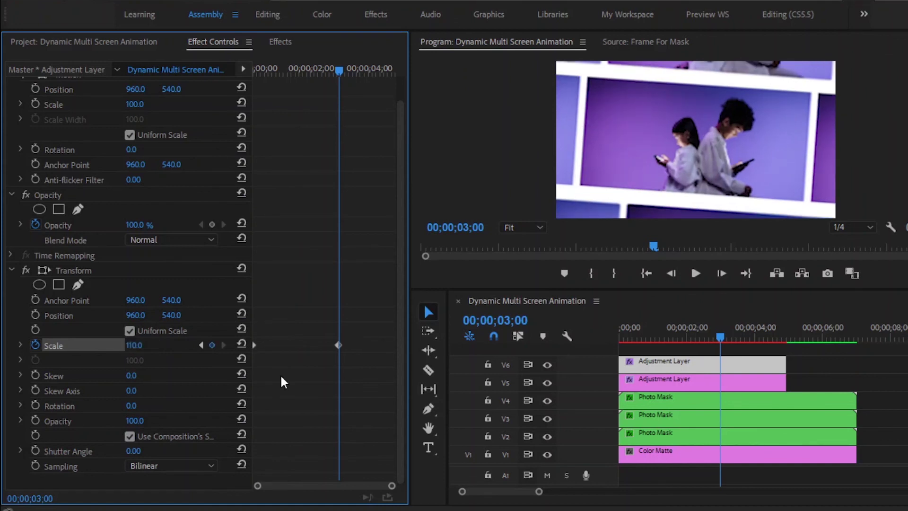
pyautogui.click(878, 373)
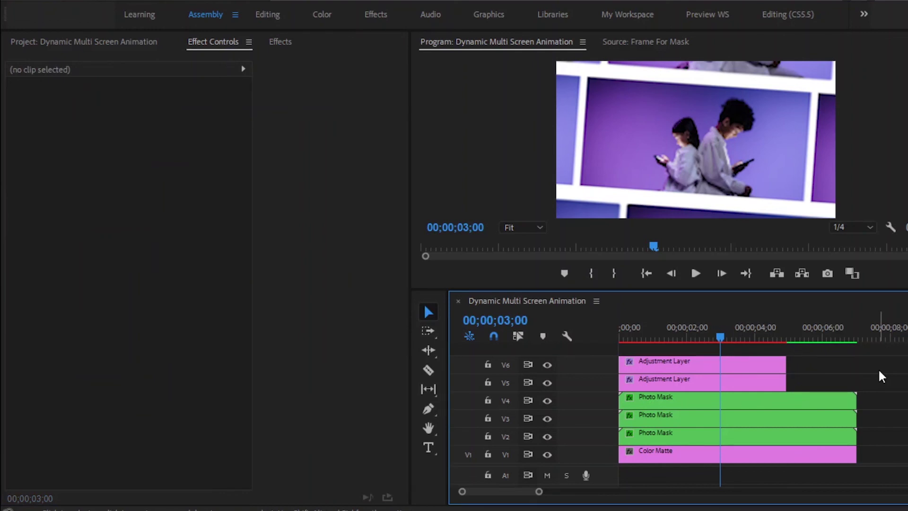